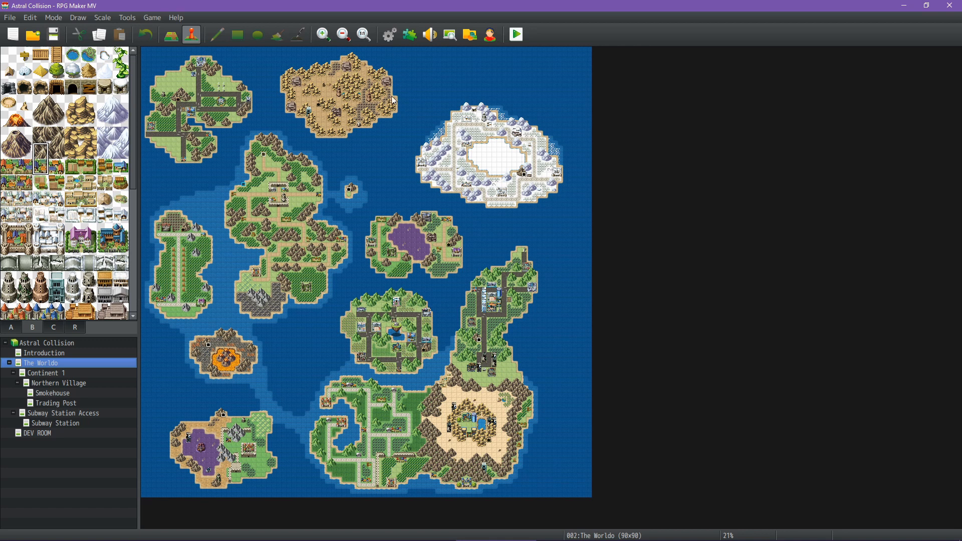
Open the database's enemy list and view the Giant Rat entry
{"action": "left_click", "coordinate": [390, 35]}
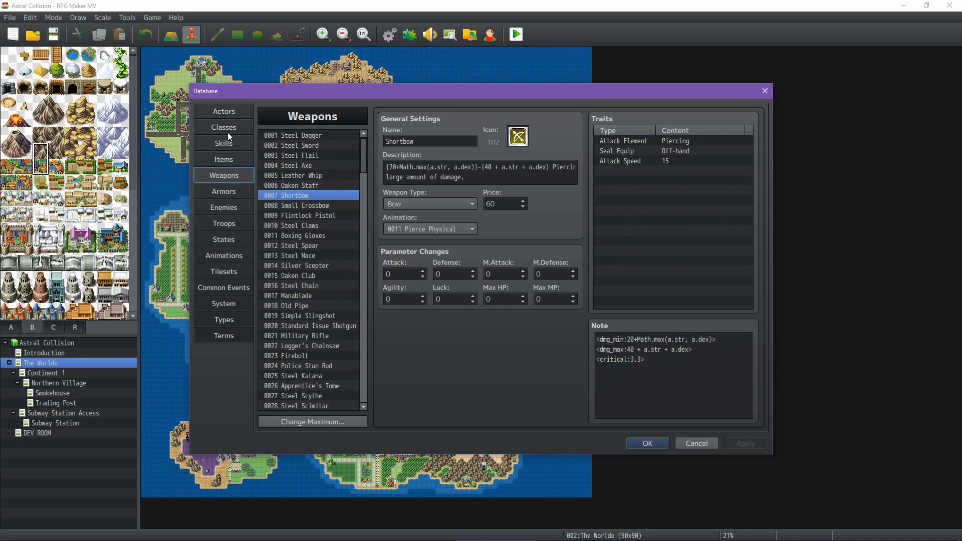
{"action": "left_click", "coordinate": [220, 206]}
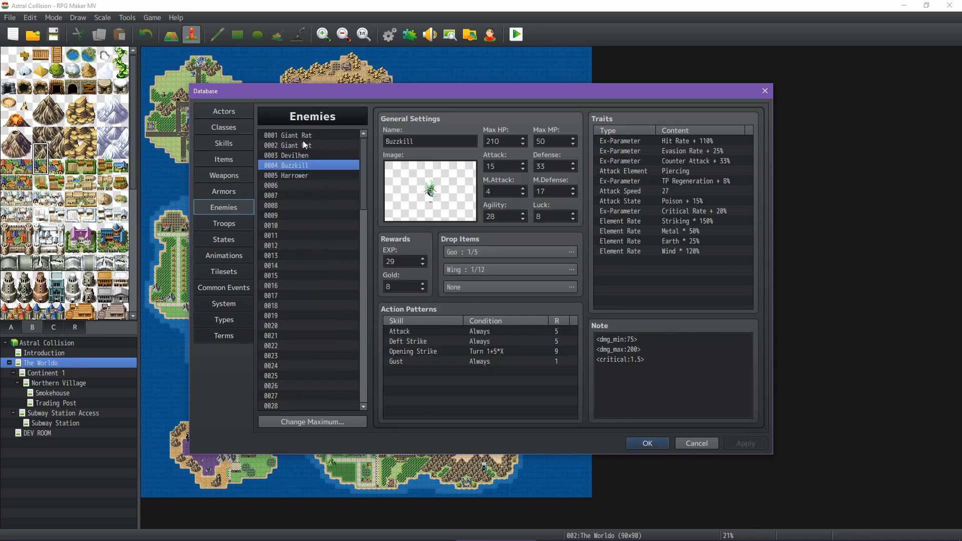
{"action": "left_click", "coordinate": [303, 141]}
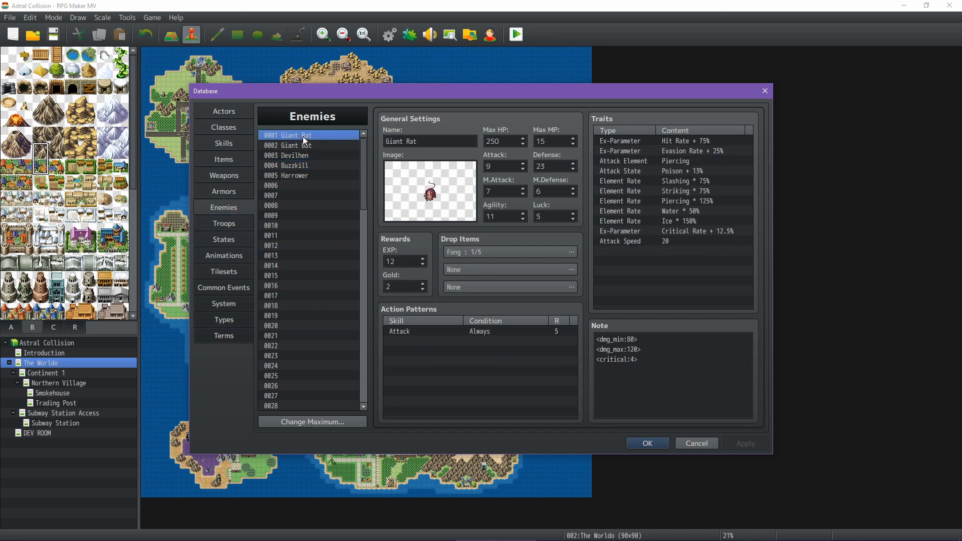
Switch to the Astral Collision spreadsheet to view the World Information sheet, and return to RPG Maker MV
{"action": "left_click", "coordinate": [581, 511]}
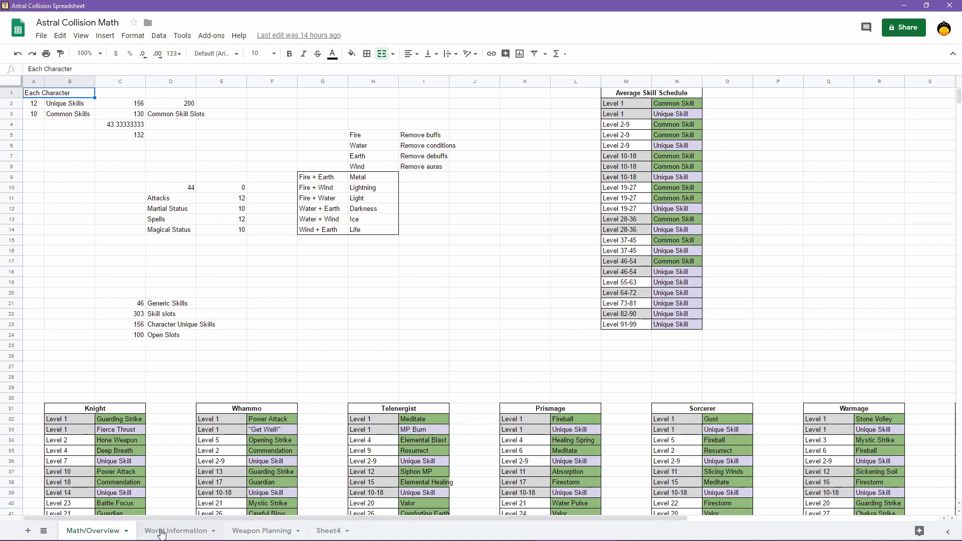
{"action": "left_click", "coordinate": [160, 532]}
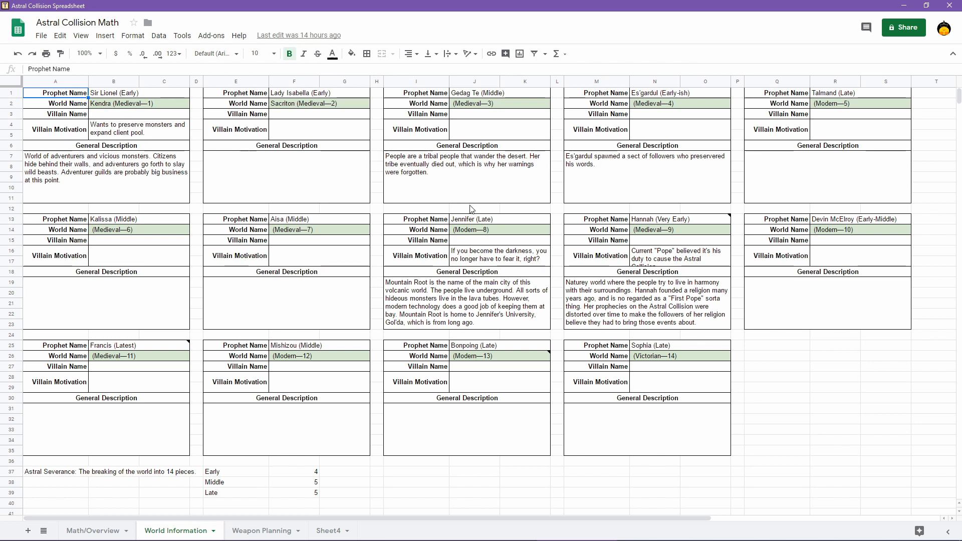
{"action": "mouse_move", "coordinate": [496, 519]}
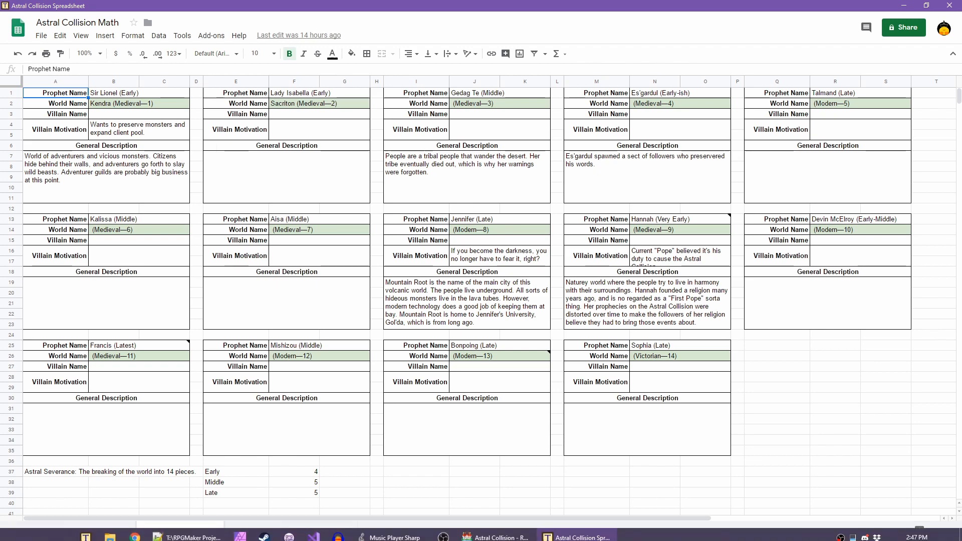
{"action": "left_click", "coordinate": [496, 519]}
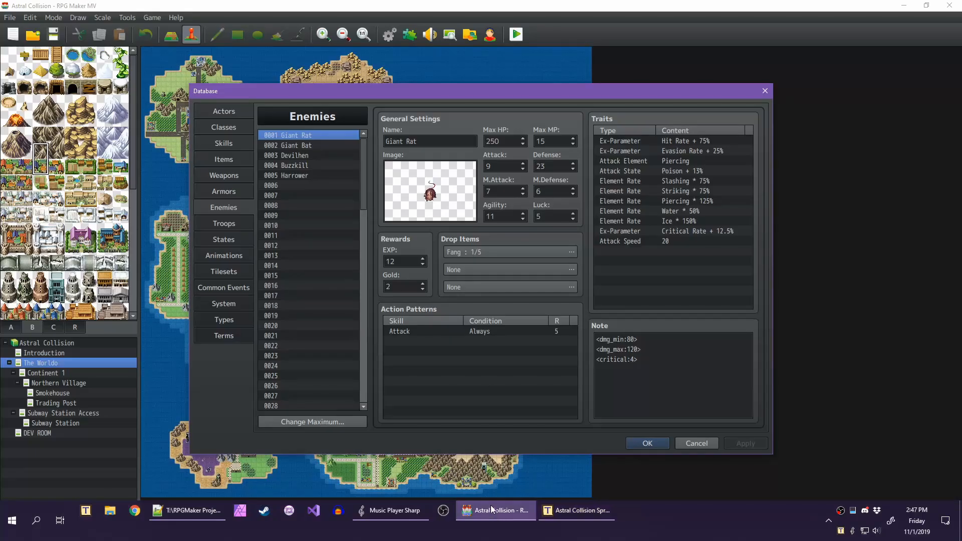
Browse the enemy entries from Giant Bat through Harrower and back up to Giant Rat
{"action": "left_click", "coordinate": [293, 146]}
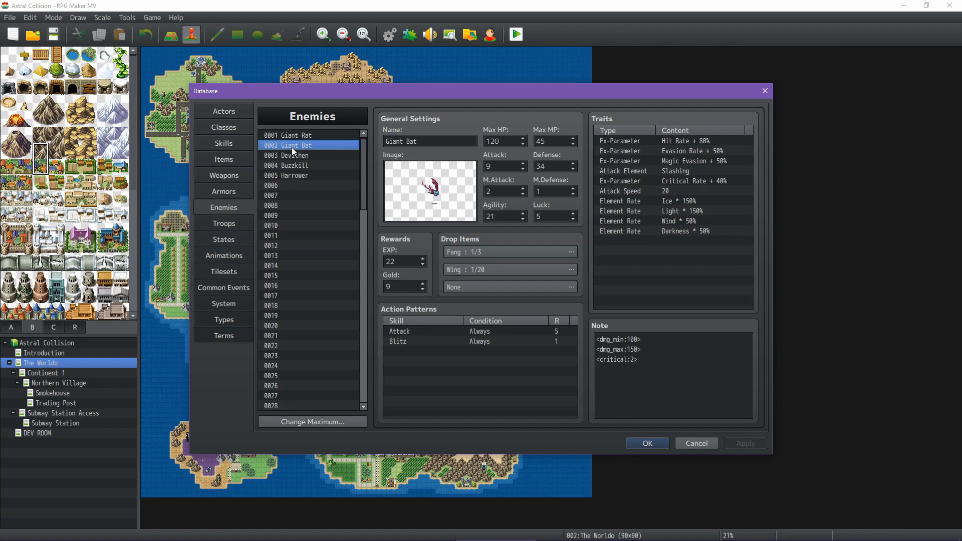
{"action": "key", "text": "Down"}
{"action": "key", "text": "Down"}
{"action": "key", "text": "Down"}
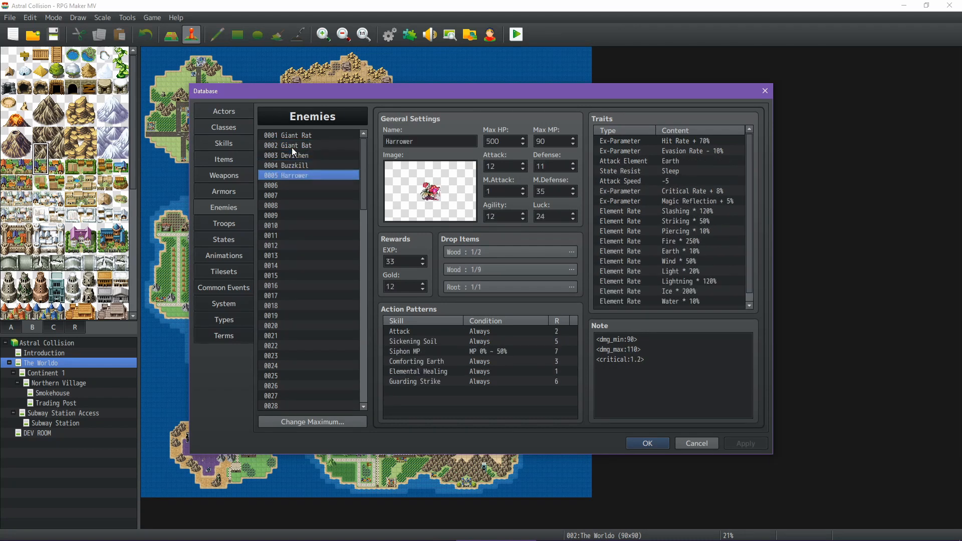
{"action": "key", "text": "Up"}
{"action": "key", "text": "Up"}
{"action": "key", "text": "Up"}
{"action": "key", "text": "Up"}
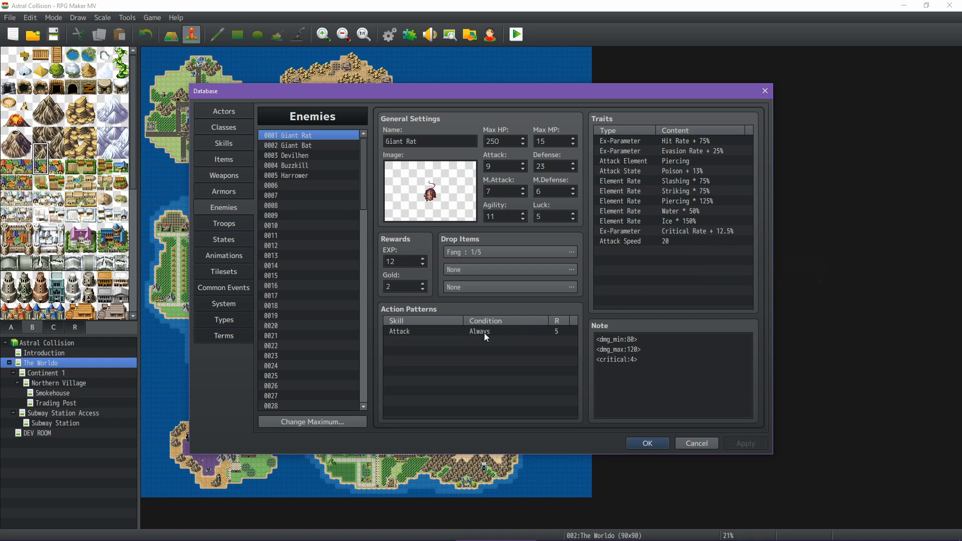
Review the Giant Bat and Devilhen entries, and inspect Devilhen's Cockatrice image without changing it
{"action": "left_click", "coordinate": [298, 145]}
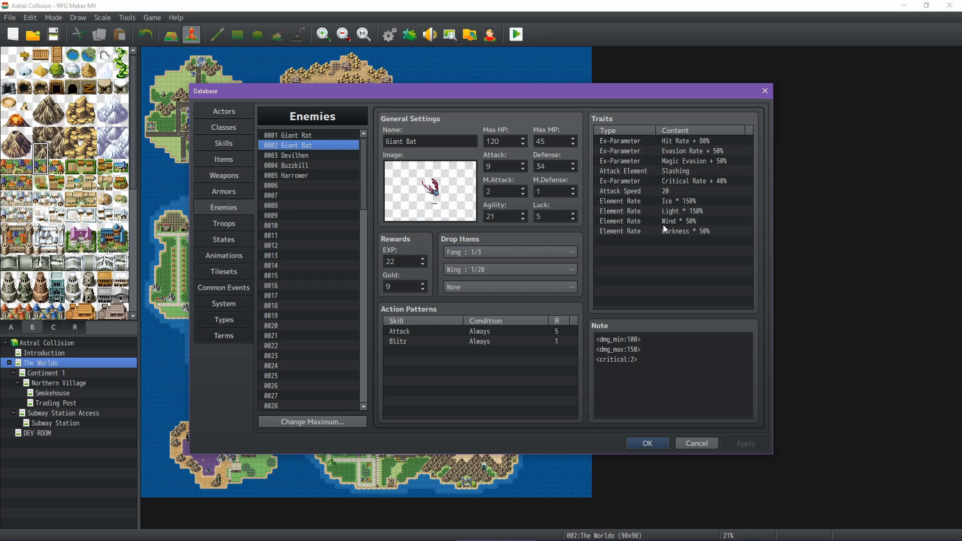
{"action": "left_click", "coordinate": [299, 155]}
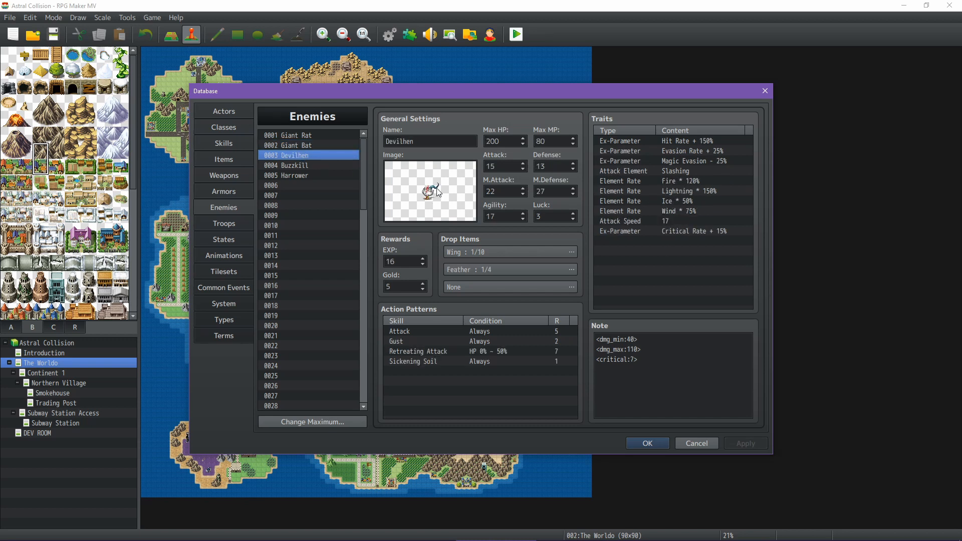
{"action": "double_click", "coordinate": [438, 192]}
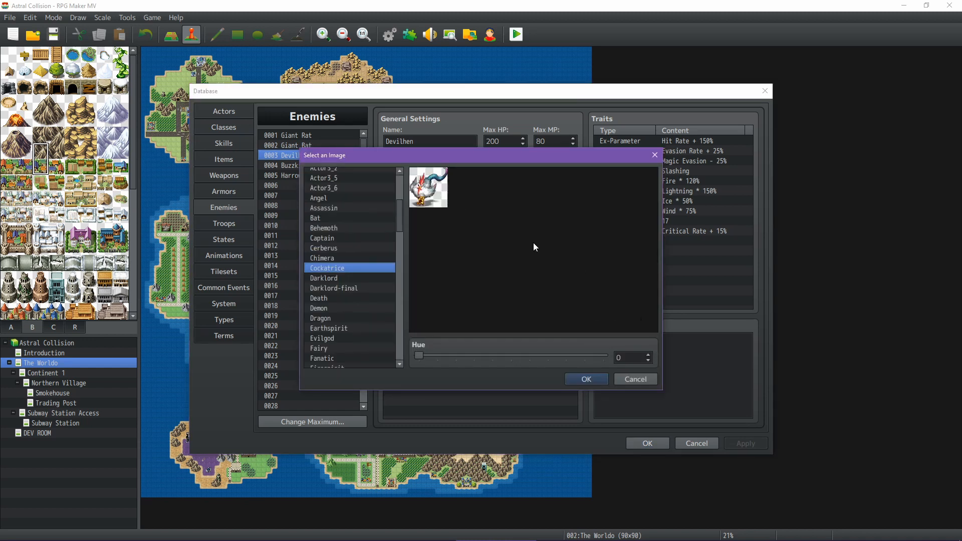
{"action": "left_click", "coordinate": [641, 380]}
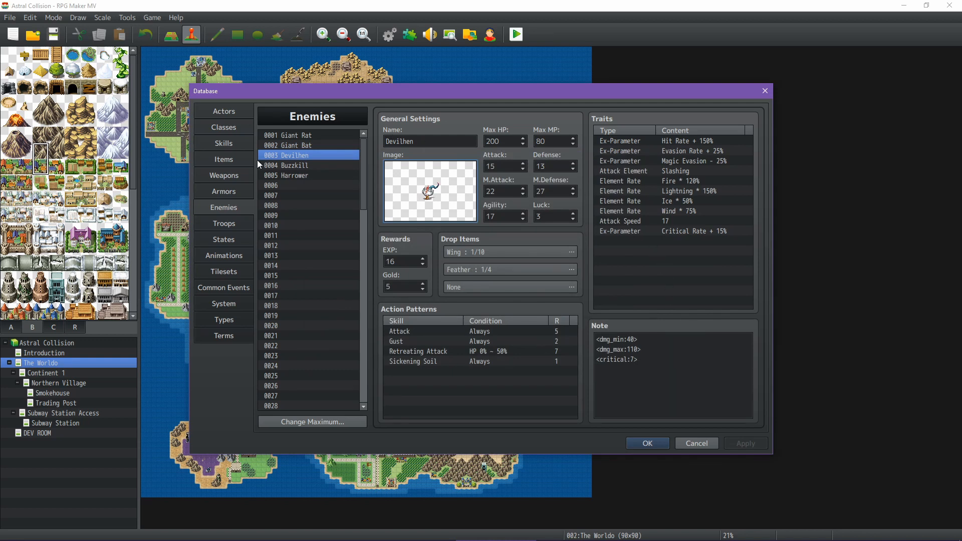
Compare the action patterns and traits of Giant Bat, Devilhen and Buzzkill
{"action": "left_click", "coordinate": [316, 147]}
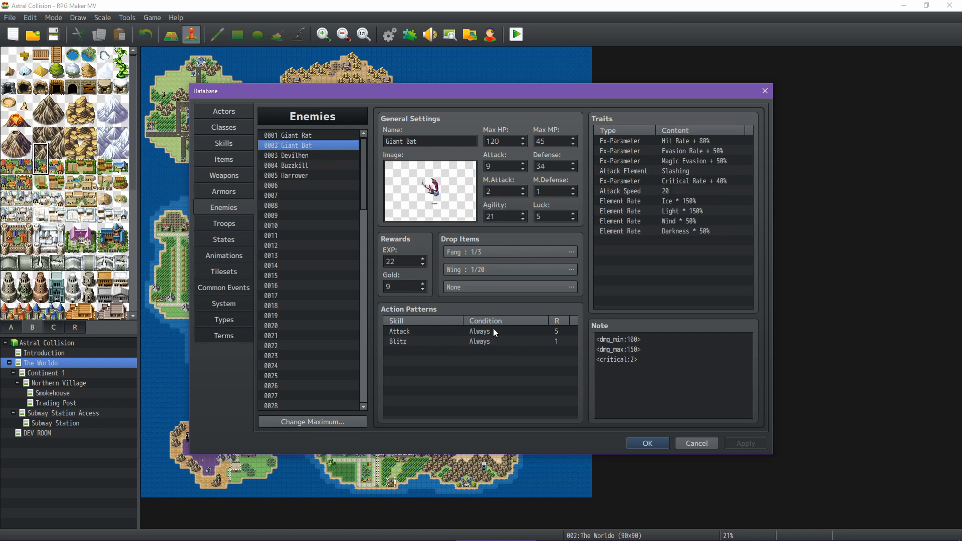
{"action": "left_click", "coordinate": [311, 155]}
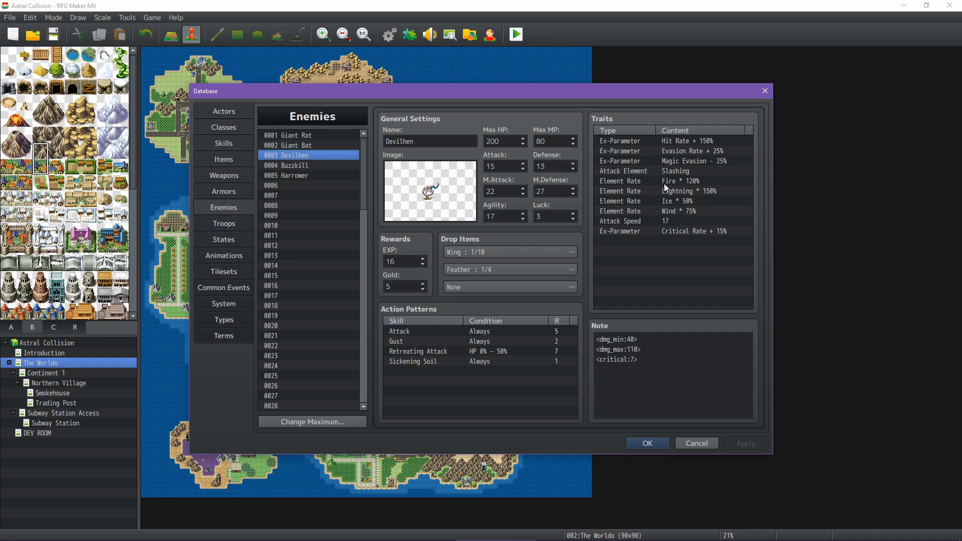
{"action": "left_click", "coordinate": [298, 165]}
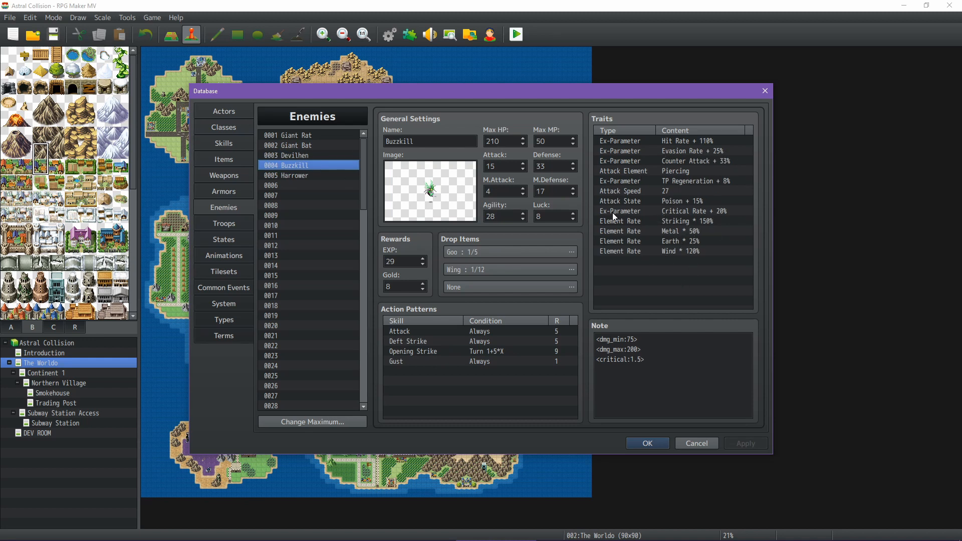
Examine the full traits list of the Harrower enemy
{"action": "left_click", "coordinate": [303, 175]}
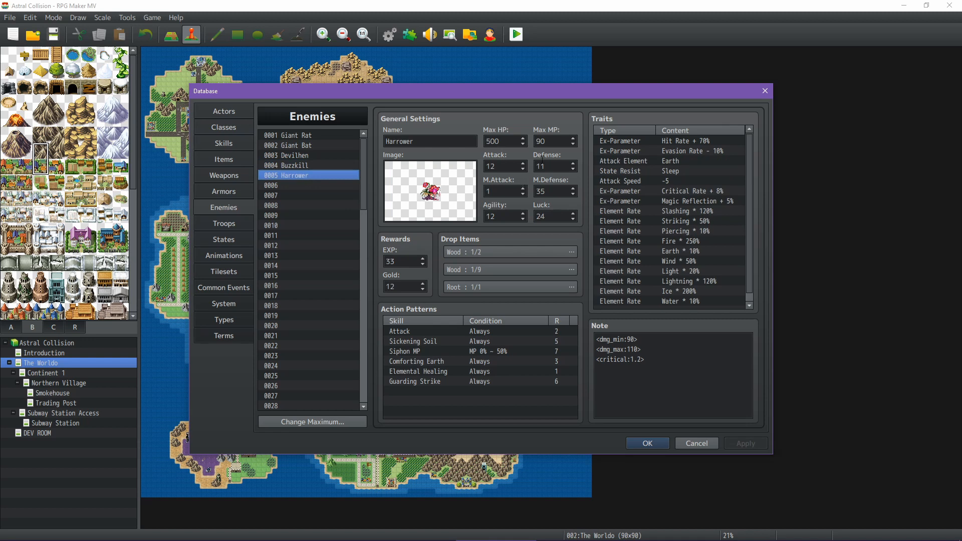
{"action": "scroll", "coordinate": [708, 247], "scroll_direction": "down", "scroll_amount": 1}
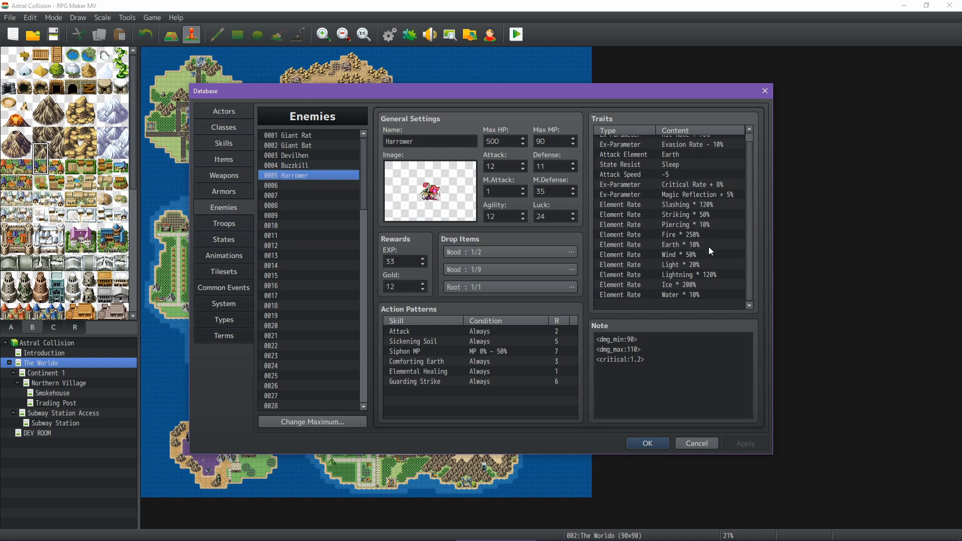
{"action": "scroll", "coordinate": [709, 247], "scroll_direction": "up", "scroll_amount": 1}
{"action": "scroll", "coordinate": [708, 247], "scroll_direction": "down", "scroll_amount": 1}
{"action": "scroll", "coordinate": [668, 272], "scroll_direction": "up", "scroll_amount": 1}
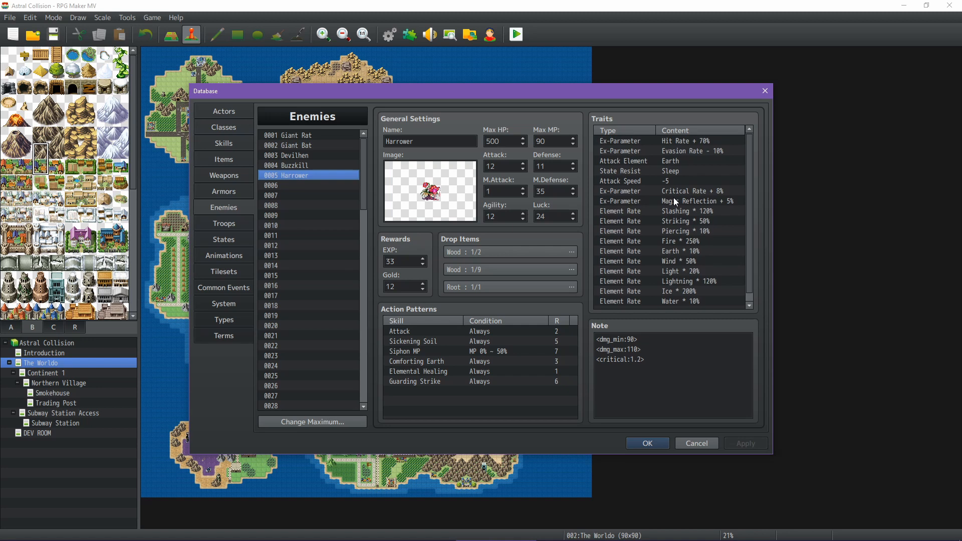
View the Steel Flail entry in the weapons database
{"action": "left_click", "coordinate": [231, 173]}
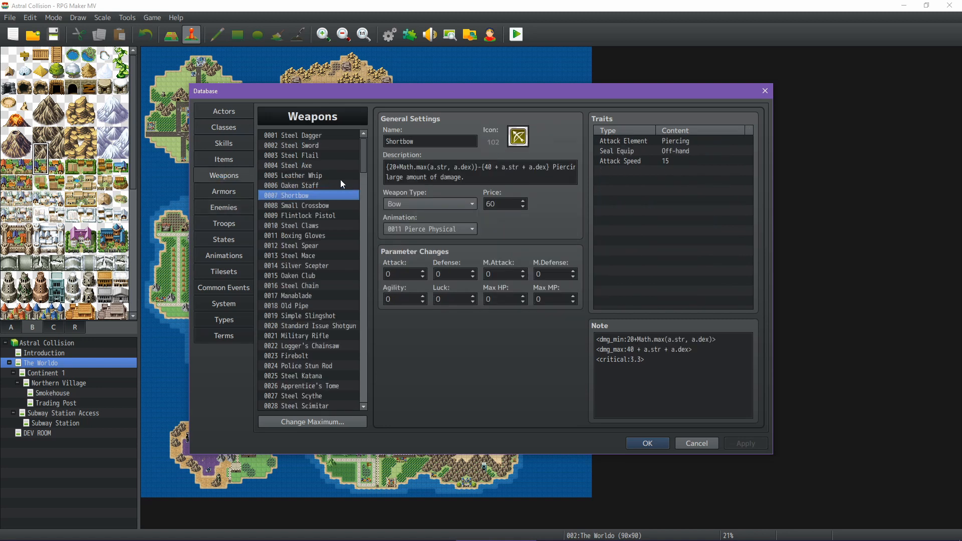
{"action": "left_click", "coordinate": [315, 157]}
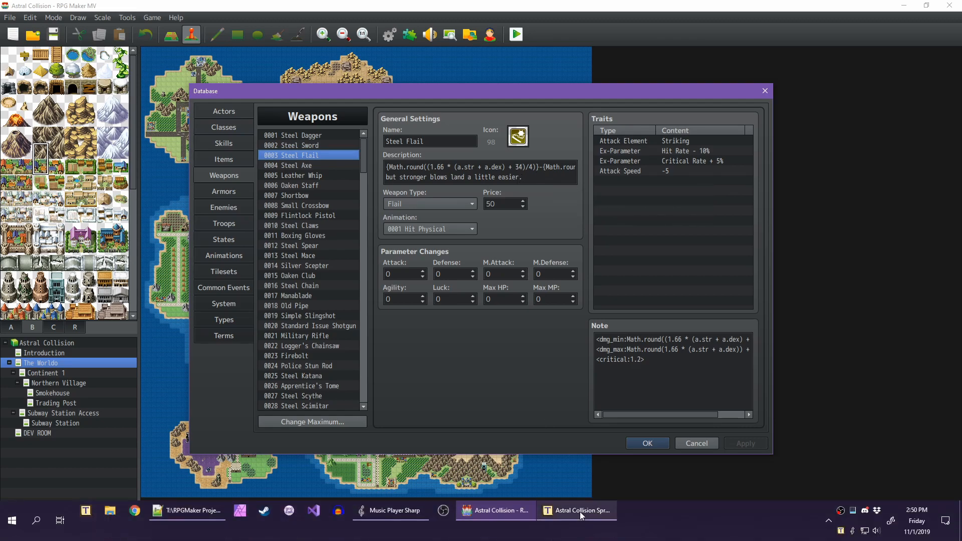
Switch to the spreadsheet's Weapon Planning sheet and inspect the Flail's attack speed and maximum damage formula
{"action": "left_click", "coordinate": [581, 520]}
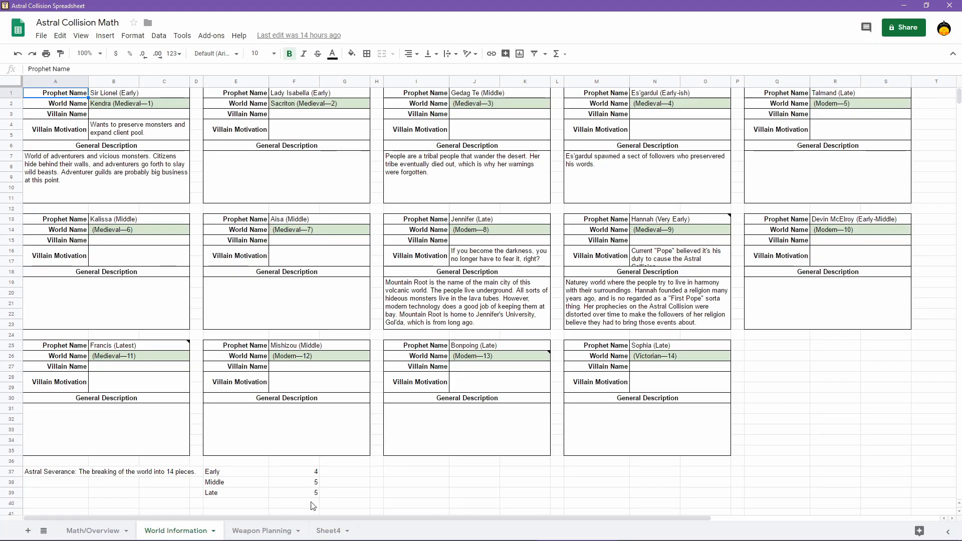
{"action": "left_click", "coordinate": [273, 531]}
{"action": "mouse_move", "coordinate": [49, 199]}
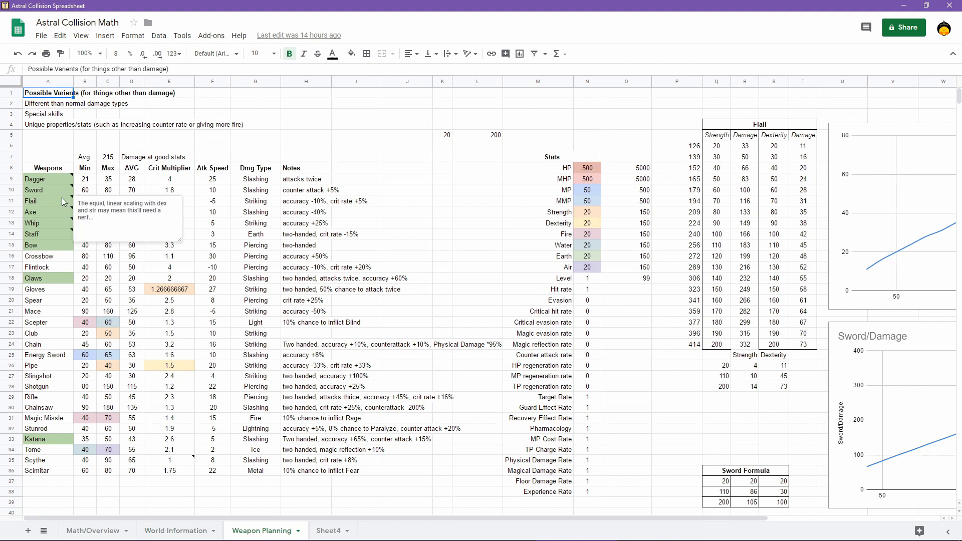
{"action": "left_click", "coordinate": [228, 203]}
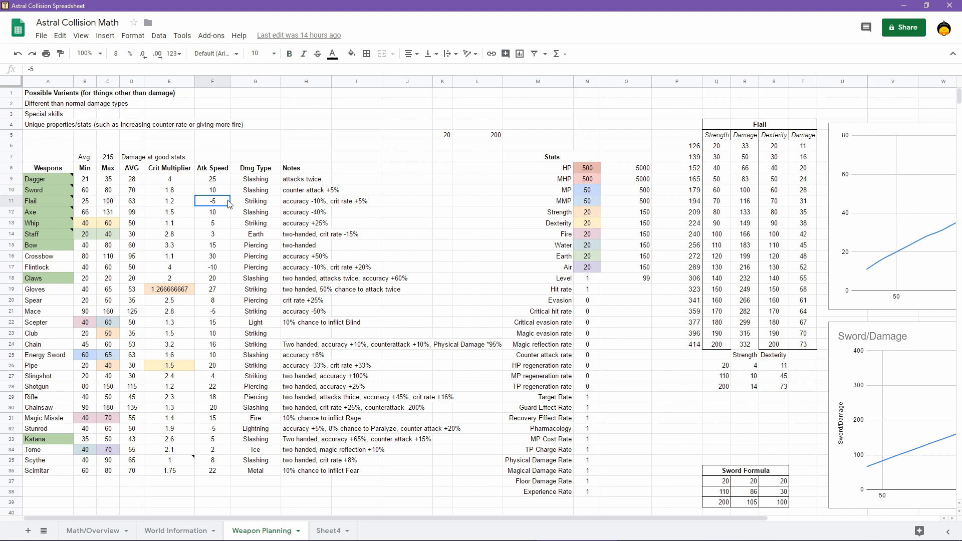
{"action": "left_click", "coordinate": [111, 204]}
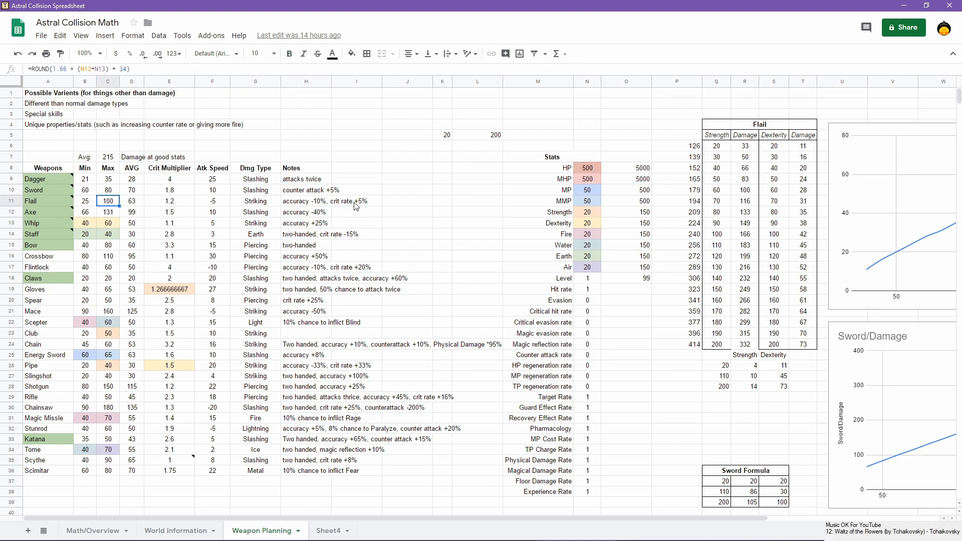
Set the Strength stat to 60 in the Stats table to test weapon damage scaling
{"action": "left_click", "coordinate": [581, 214]}
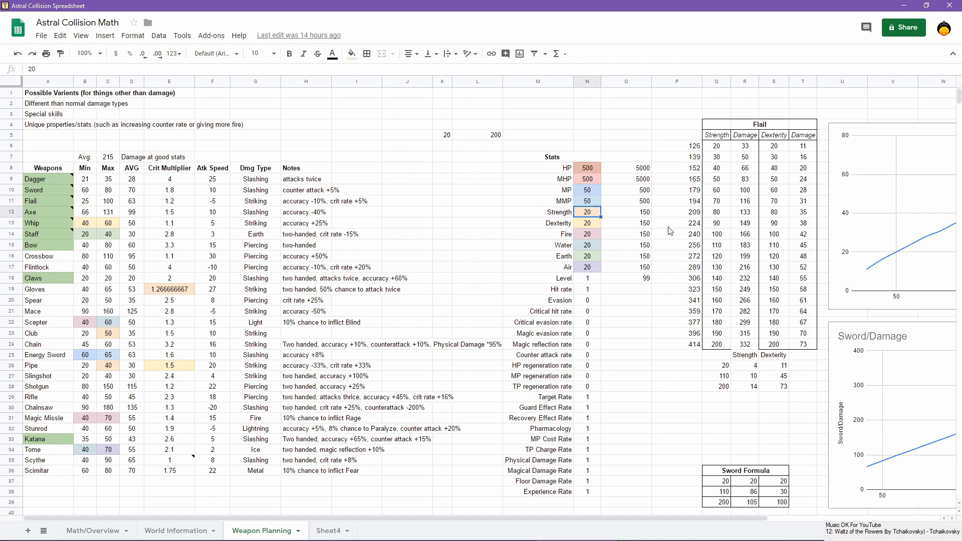
{"action": "type", "text": "60"}
{"action": "key", "text": "Return"}
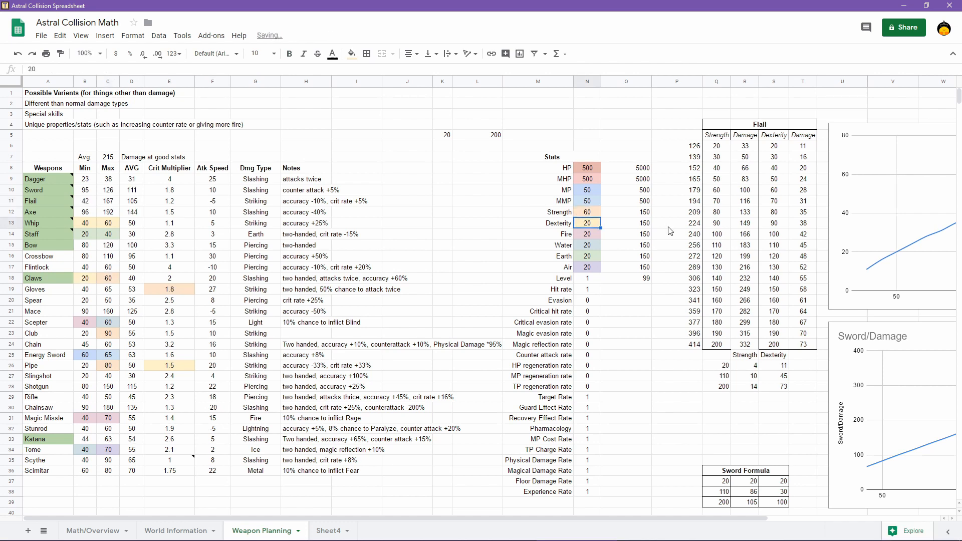
Reset the Strength stat to 20 in the Stats table
{"action": "left_click", "coordinate": [595, 214]}
{"action": "type", "text": "20"}
{"action": "key", "text": "Return"}
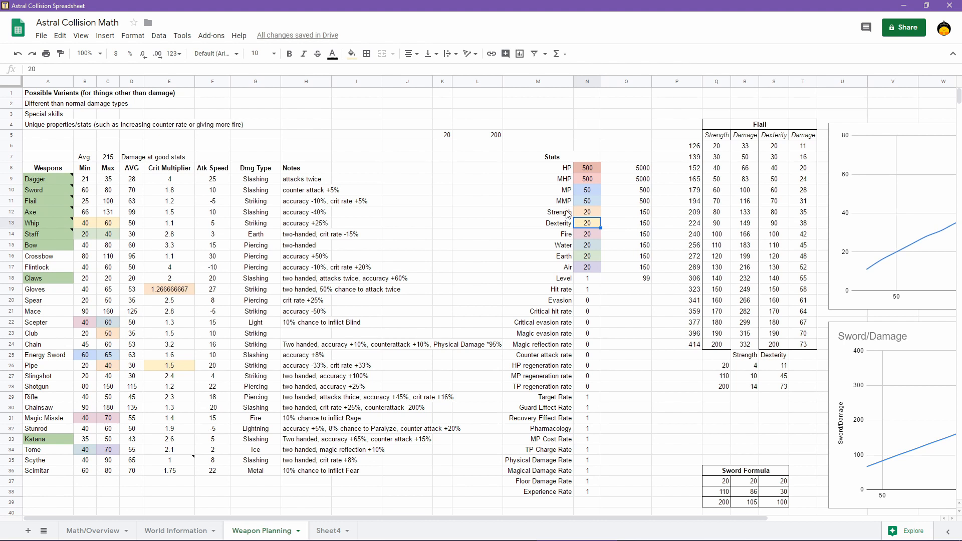
Inspect the Axe's note and the formulas behind its minimum and maximum damage
{"action": "mouse_move", "coordinate": [46, 211]}
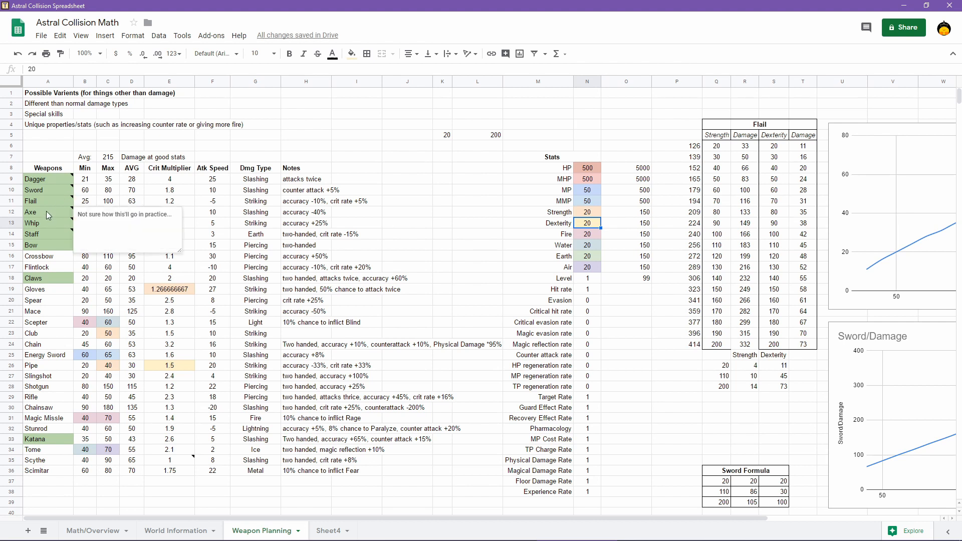
{"action": "left_click", "coordinate": [115, 180]}
{"action": "left_click", "coordinate": [108, 213]}
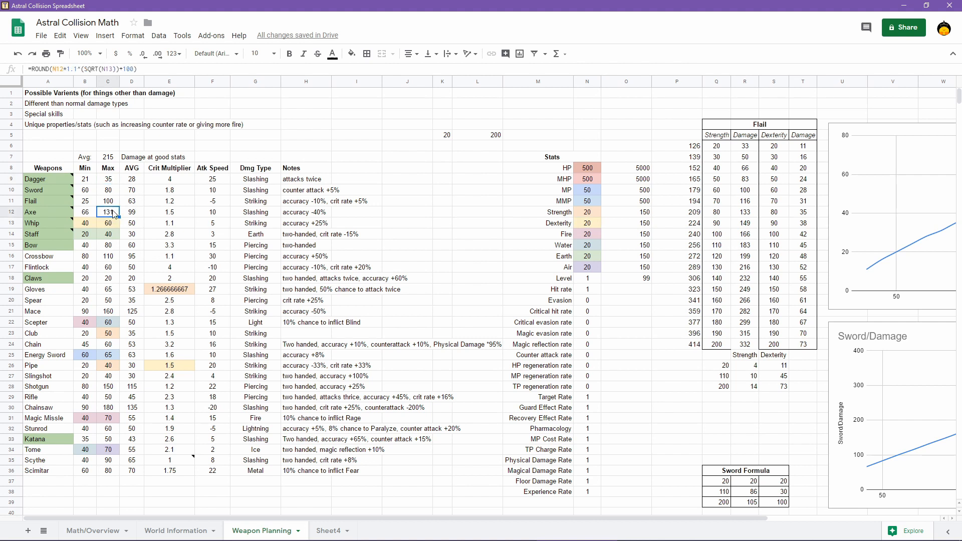
{"action": "left_click", "coordinate": [84, 214]}
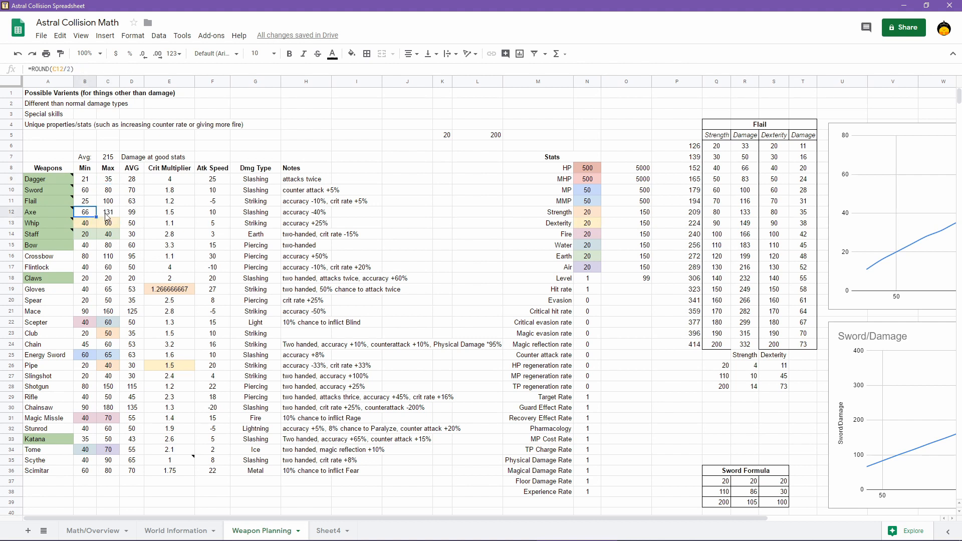
{"action": "left_click", "coordinate": [113, 216]}
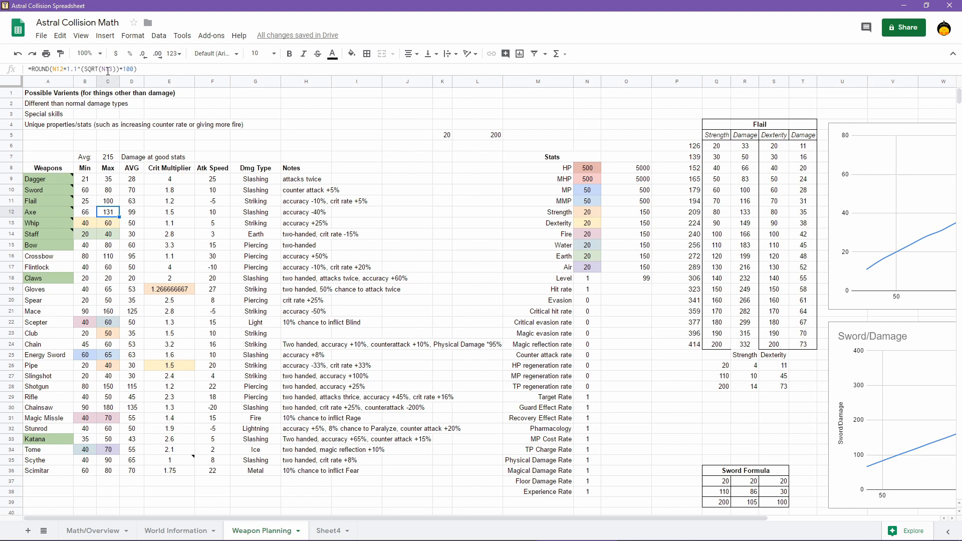
Set the Dexterity stat to 200 in the Stats table
{"action": "left_click", "coordinate": [581, 224]}
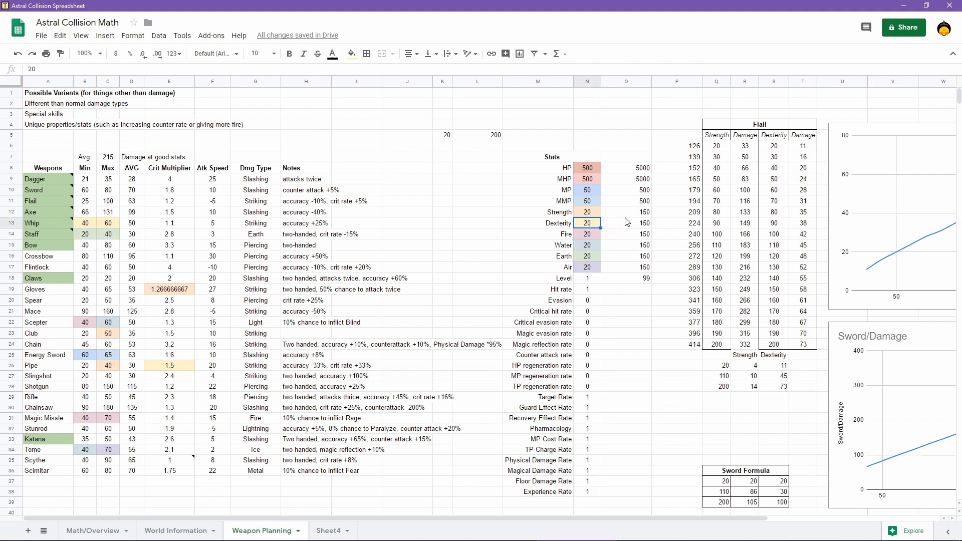
{"action": "type", "text": "200"}
{"action": "key", "text": "Return"}
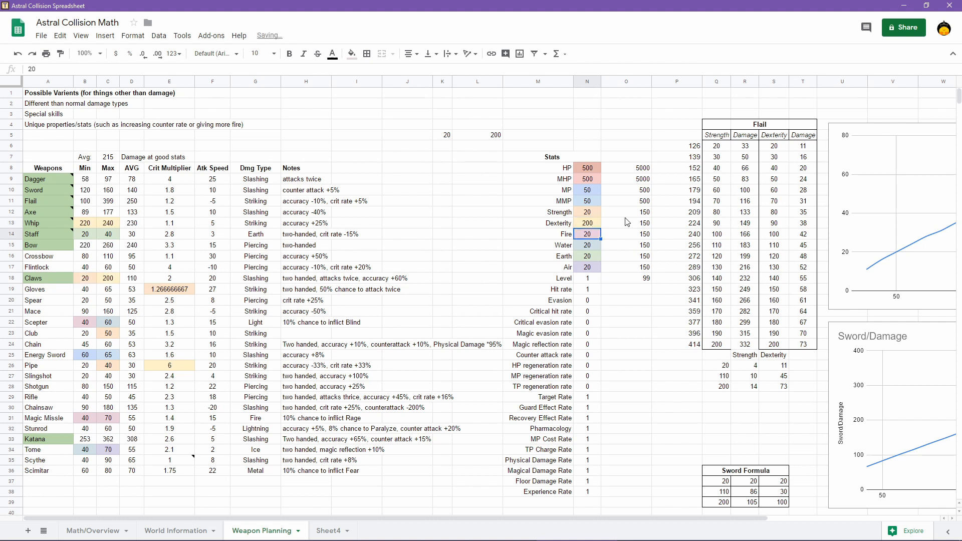
Reset the Dexterity stat to 20 in the Stats table
{"action": "left_click", "coordinate": [584, 225]}
{"action": "type", "text": "20"}
{"action": "key", "text": "Return"}
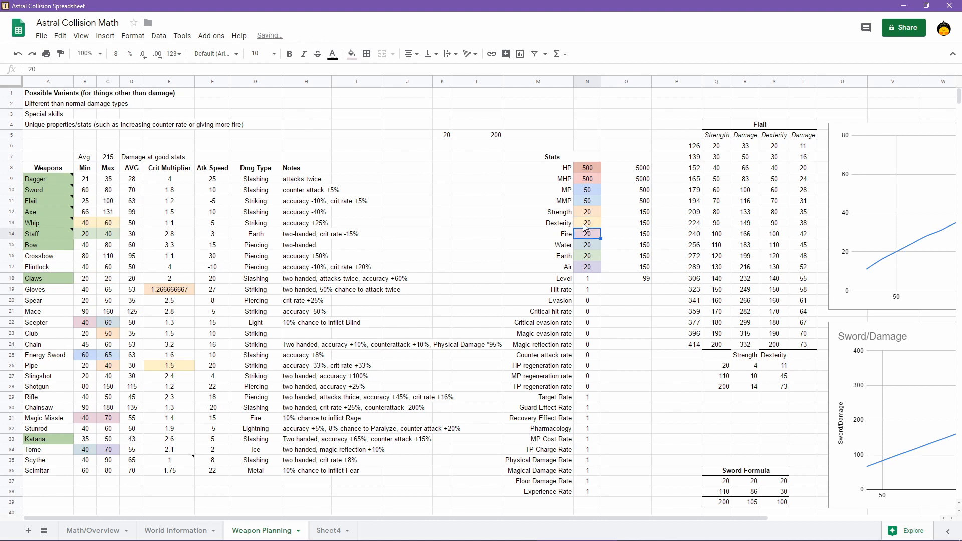
Set the Strength stat to 200 to test weapon damage scaling, and return it to 20
{"action": "left_click", "coordinate": [592, 213]}
{"action": "type", "text": "200"}
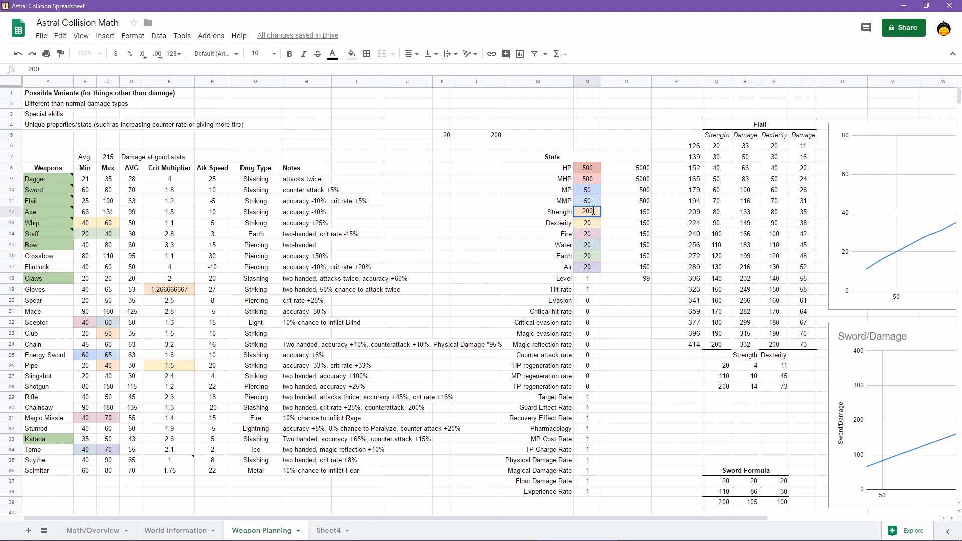
{"action": "key", "text": "Return"}
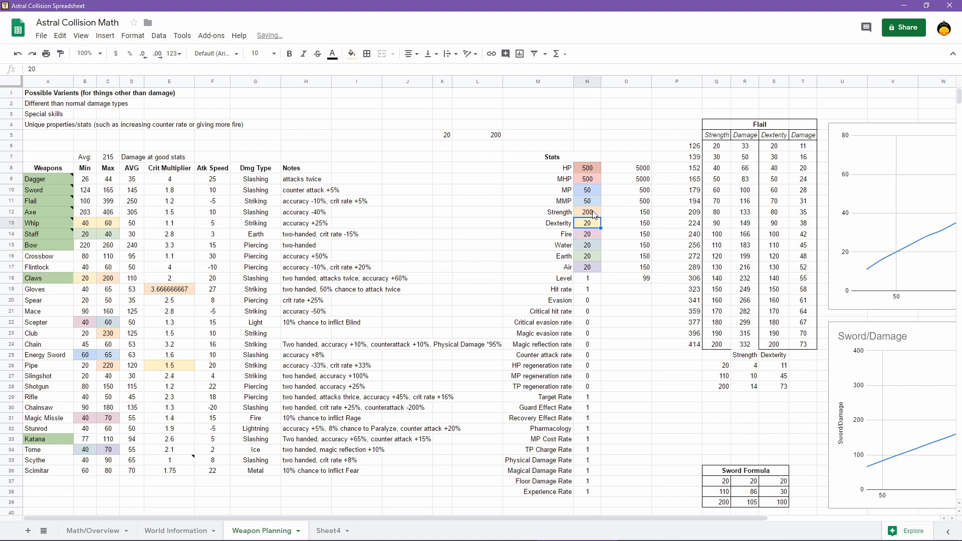
{"action": "left_click", "coordinate": [594, 215]}
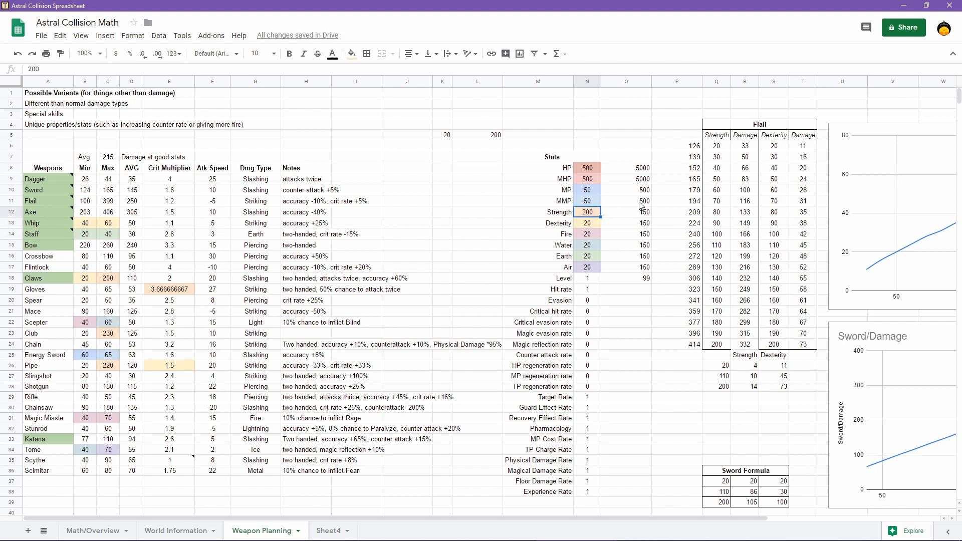
{"action": "type", "text": "20"}
{"action": "key", "text": "Return"}
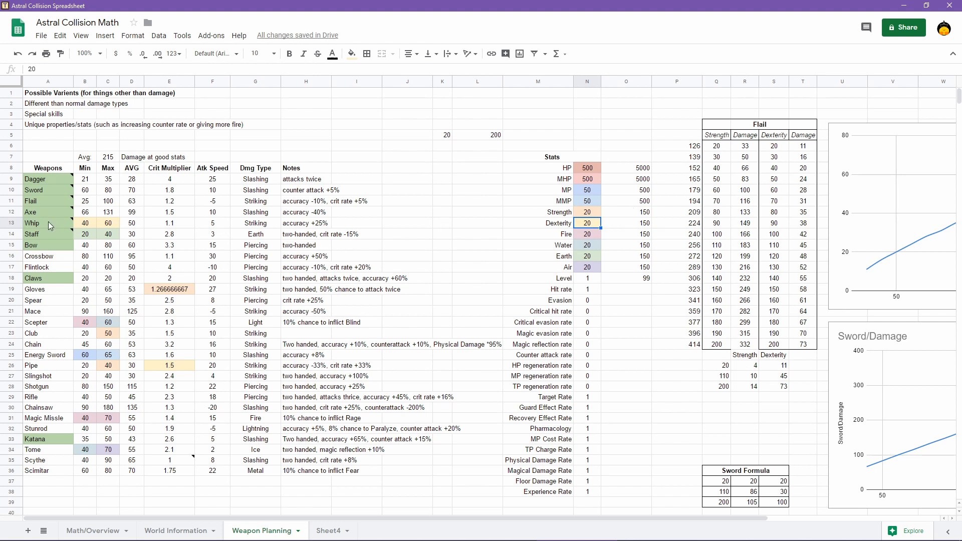
Inspect the minimum and maximum damage formulas of the Whip, Staff and Bow, including the Staff's note
{"action": "left_click", "coordinate": [89, 221]}
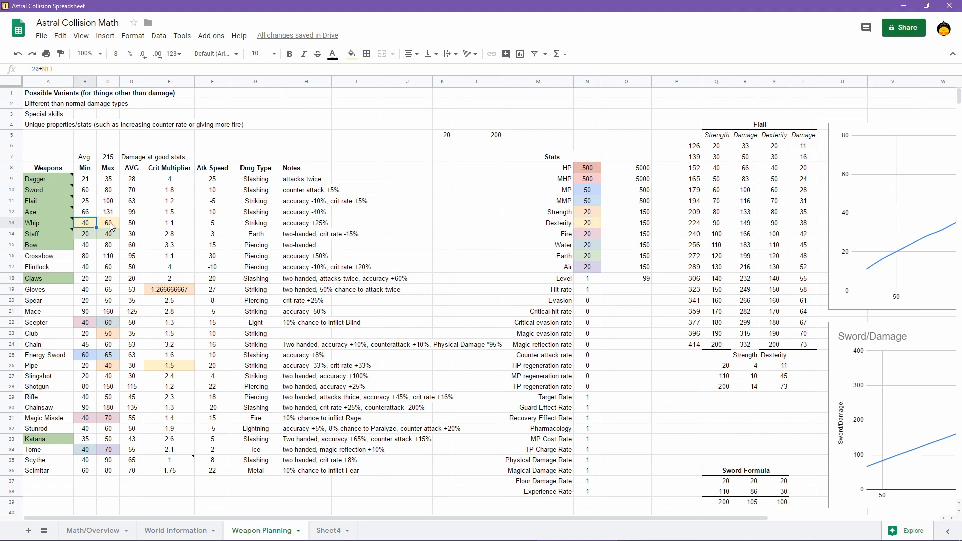
{"action": "left_click", "coordinate": [111, 226]}
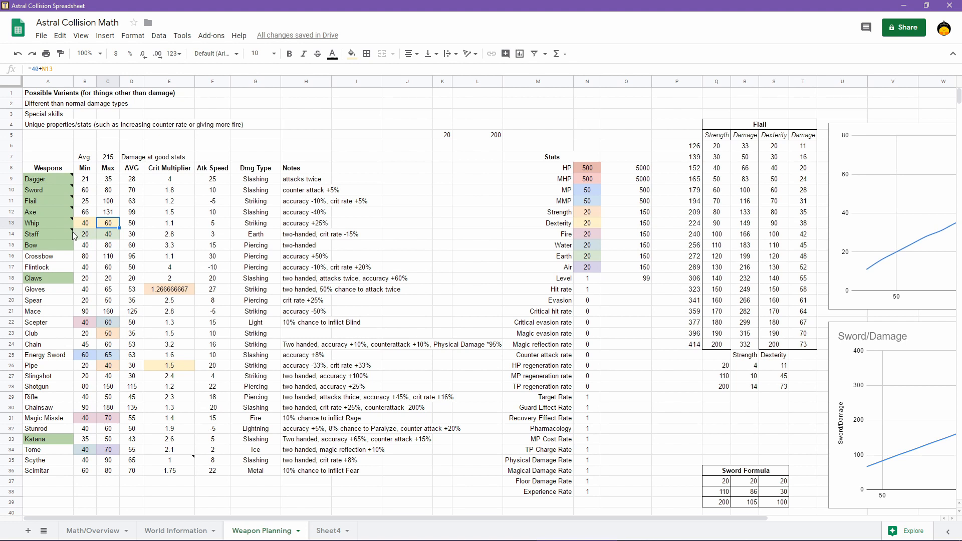
{"action": "mouse_move", "coordinate": [40, 234]}
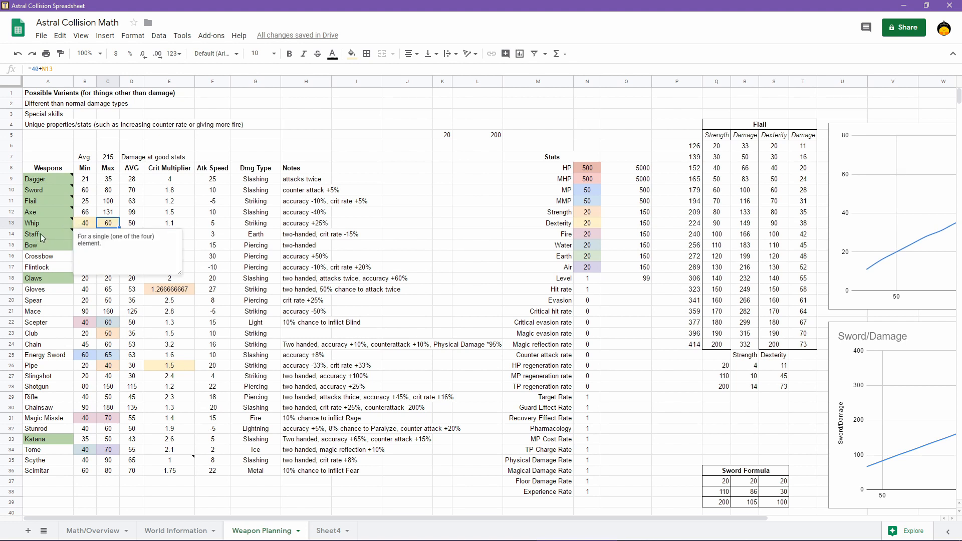
{"action": "left_click", "coordinate": [199, 234]}
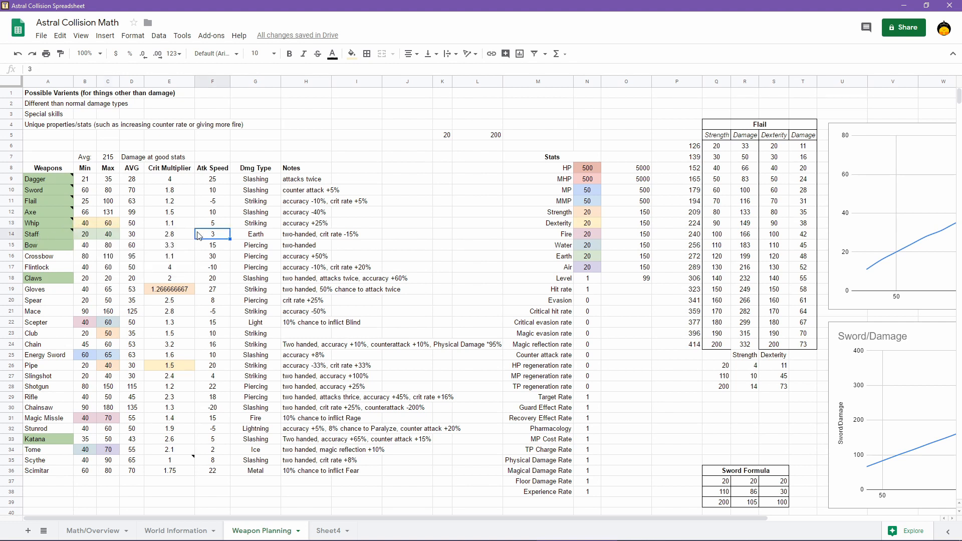
{"action": "left_click", "coordinate": [81, 233]}
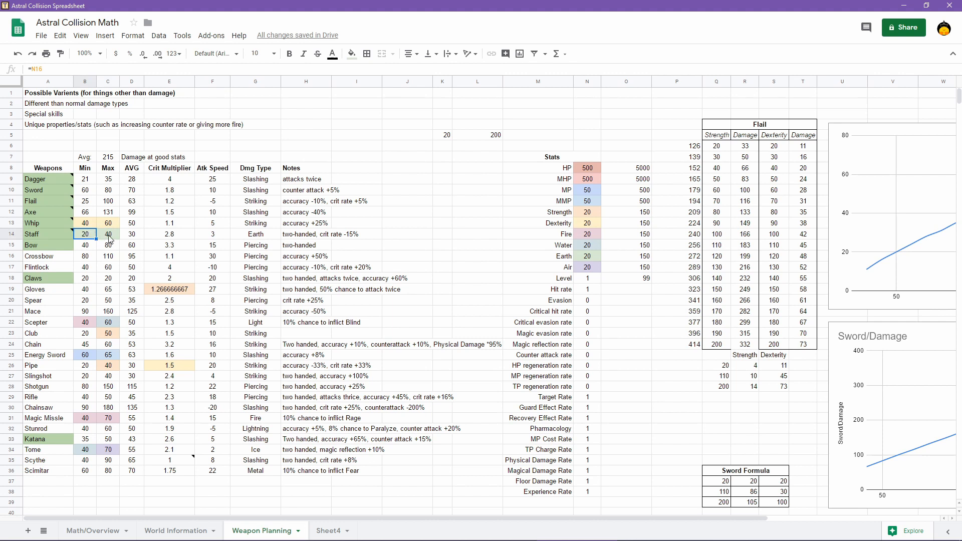
{"action": "left_click", "coordinate": [109, 238]}
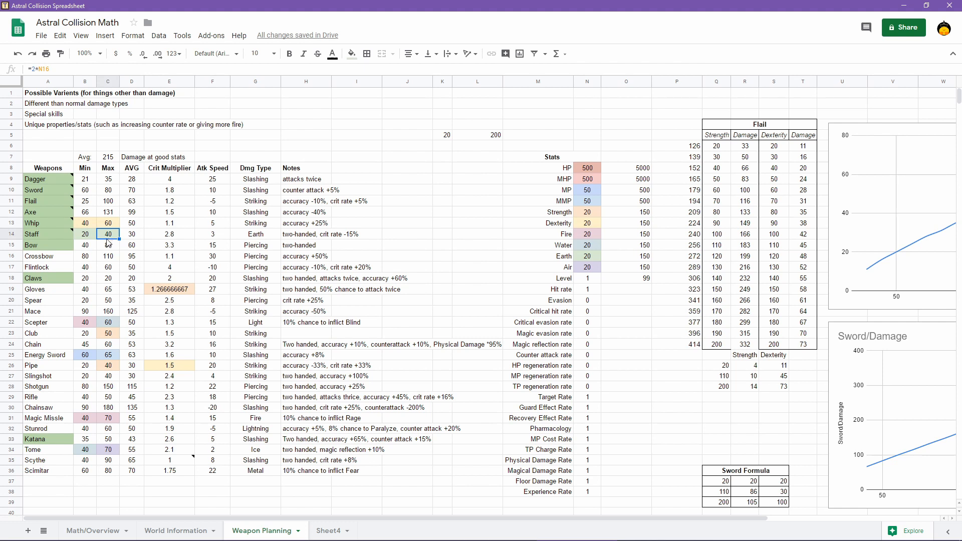
{"action": "left_click", "coordinate": [81, 246]}
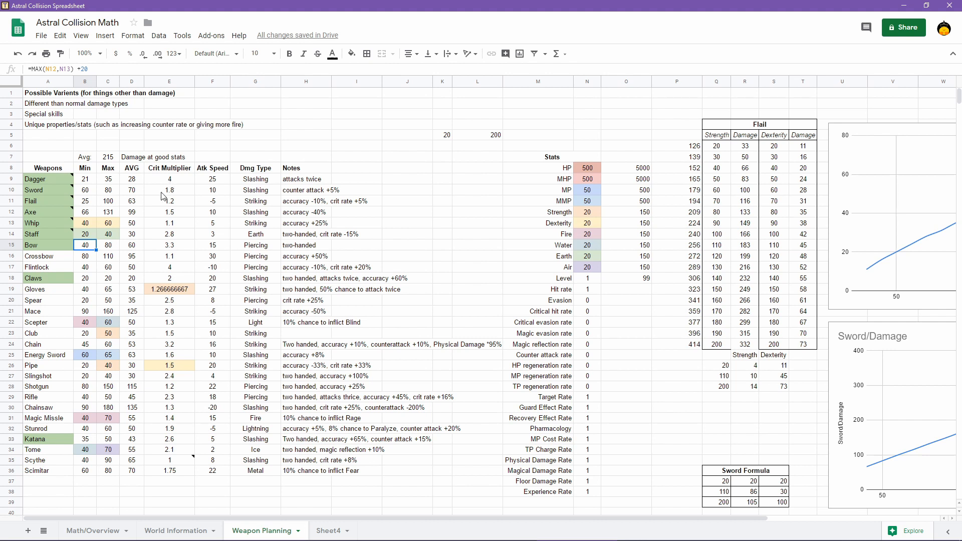
{"action": "left_click", "coordinate": [110, 247]}
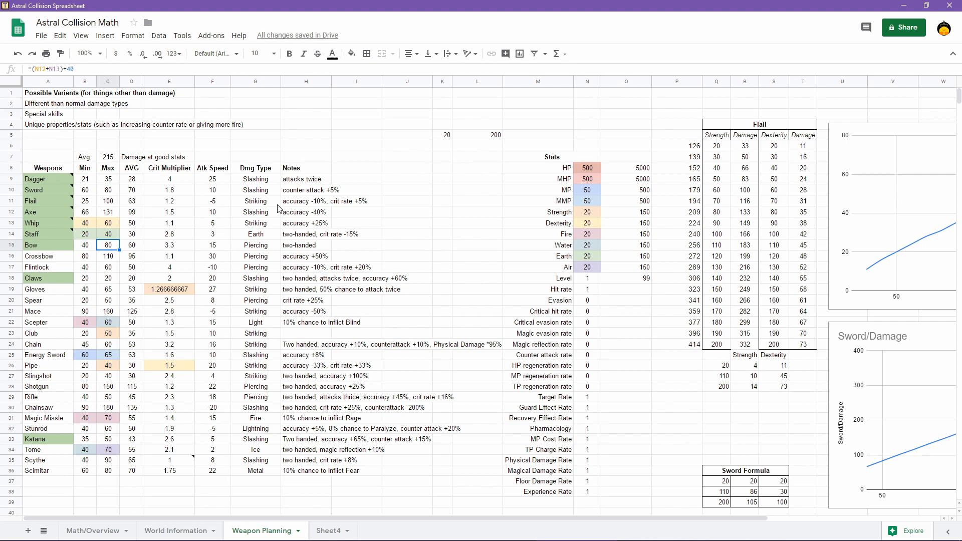
Set the Strength stat to 200 to test the Bow's damage range
{"action": "left_click", "coordinate": [586, 214]}
{"action": "type", "text": "200"}
{"action": "key", "text": "Return"}
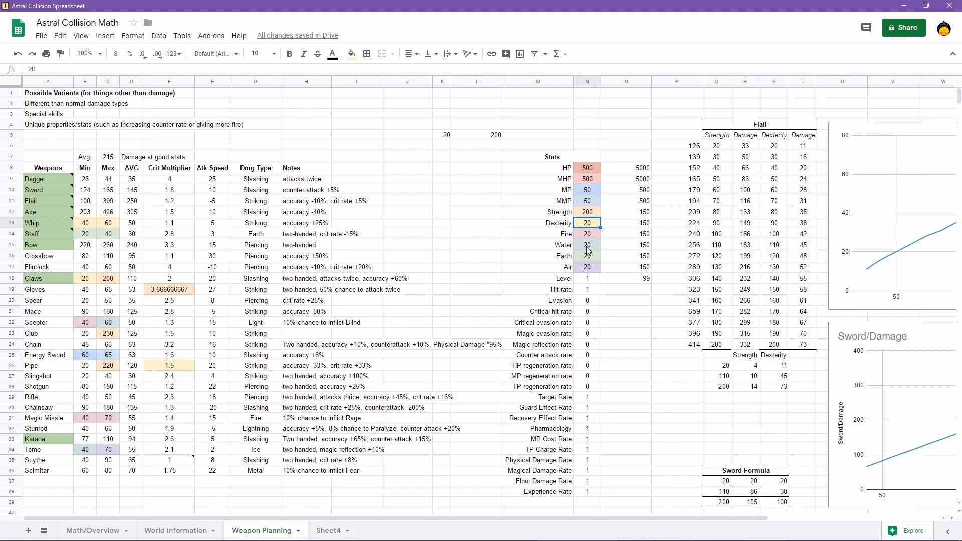
Set both the Strength and Dexterity stats to 100 to test balanced-stat weapon damage
{"action": "type", "text": "100"}
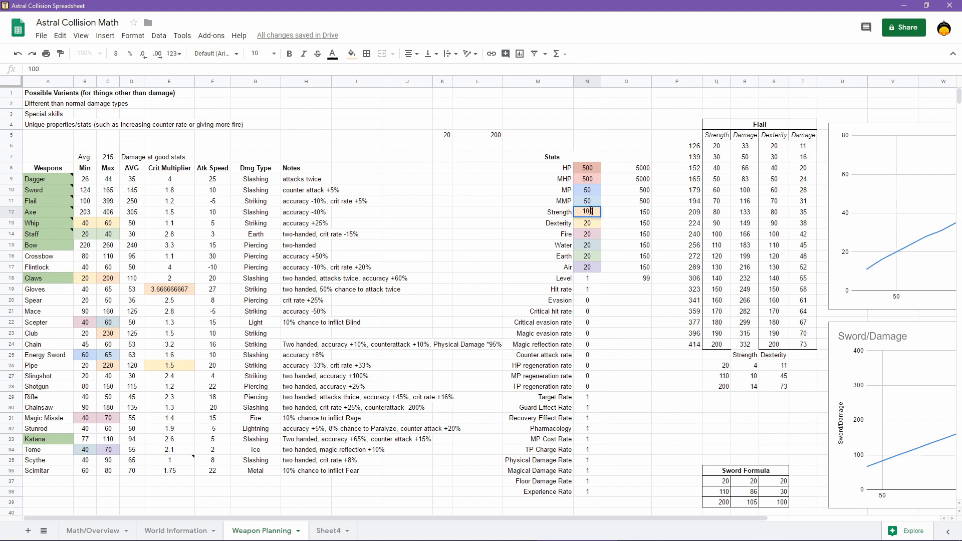
{"action": "key", "text": "Return"}
{"action": "type", "text": "100"}
{"action": "key", "text": "Return"}
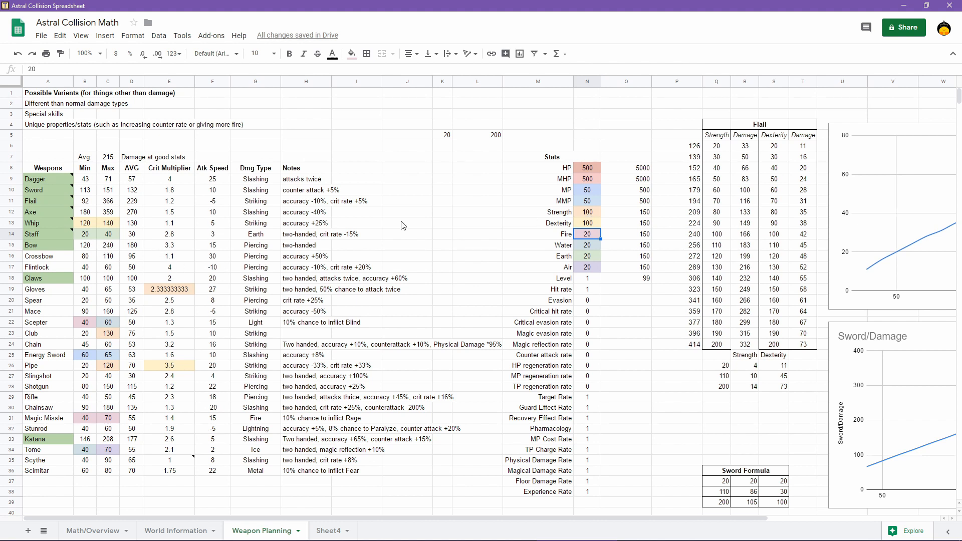
Reset both the Strength and Dexterity stats to 20 in the Stats table
{"action": "left_click", "coordinate": [593, 212]}
{"action": "type", "text": "20"}
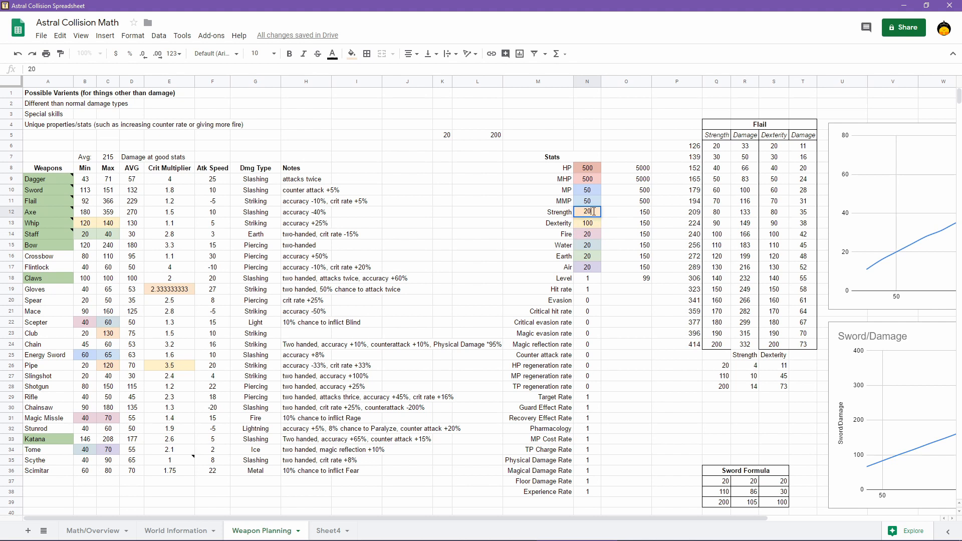
{"action": "key", "text": "Return"}
{"action": "type", "text": "20"}
{"action": "key", "text": "Return"}
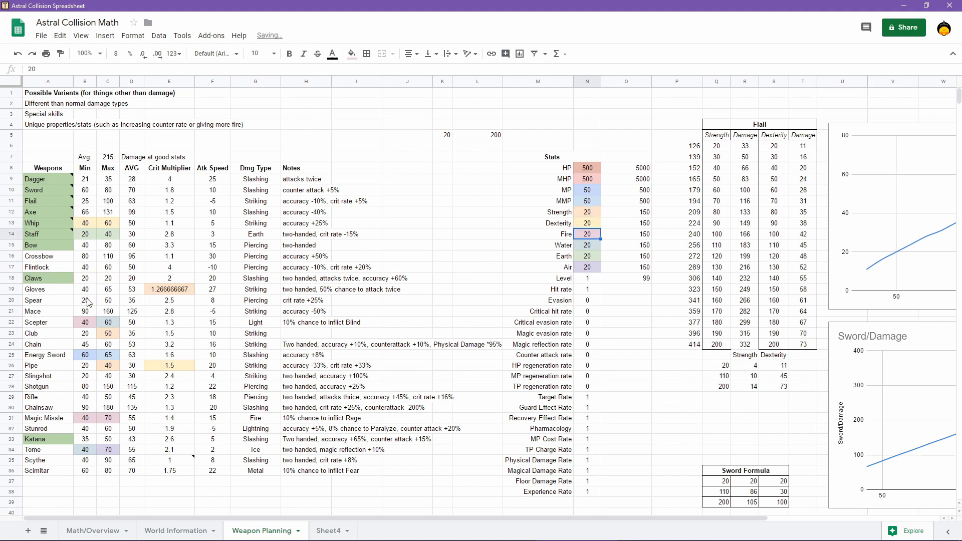
Inspect the formulas behind the minimum and maximum damage of the Claws and the Katana
{"action": "left_click", "coordinate": [93, 280]}
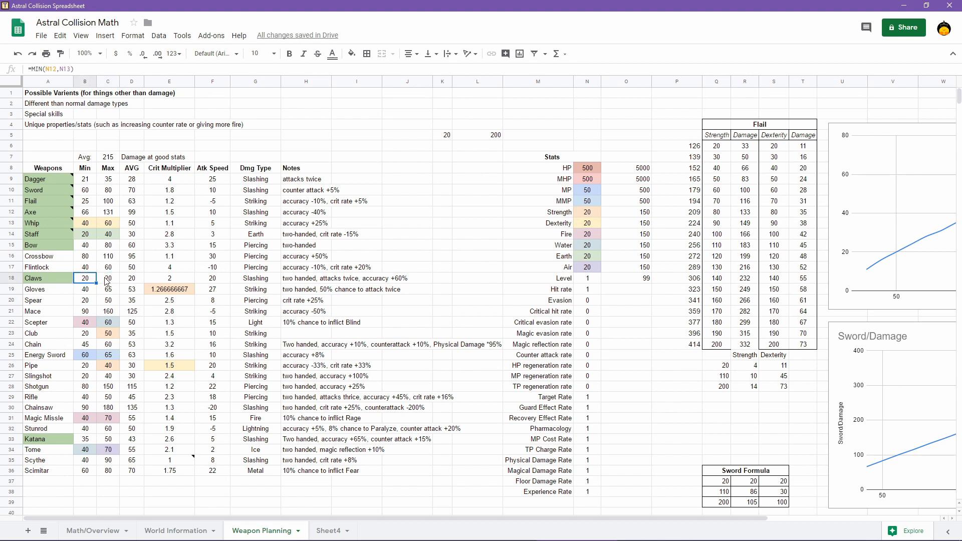
{"action": "left_click", "coordinate": [109, 281]}
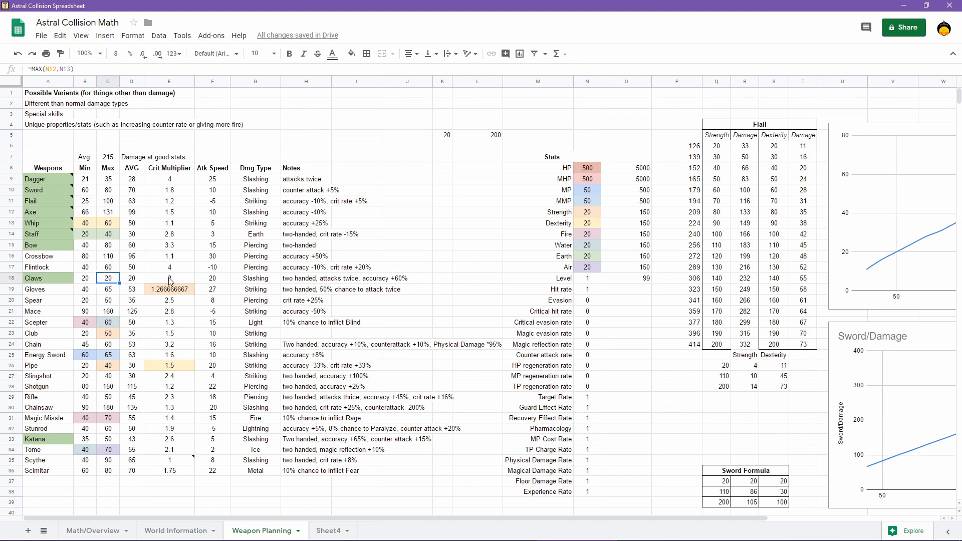
{"action": "left_click", "coordinate": [86, 439]}
{"action": "left_click", "coordinate": [108, 440]}
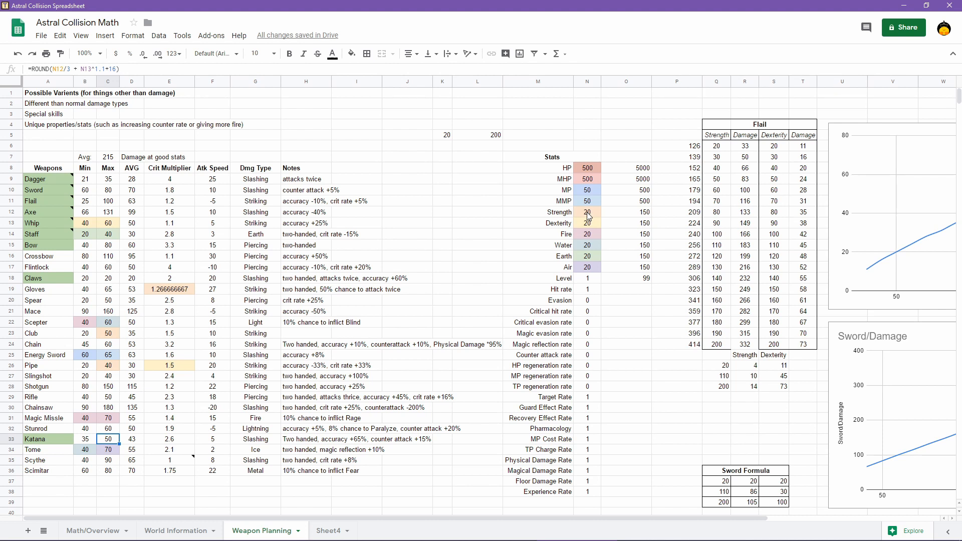
Test the Katana's damage with the Strength stat at 200, and restore Strength to 20
{"action": "left_click", "coordinate": [588, 214]}
{"action": "type", "text": "200"}
{"action": "key", "text": "Return"}
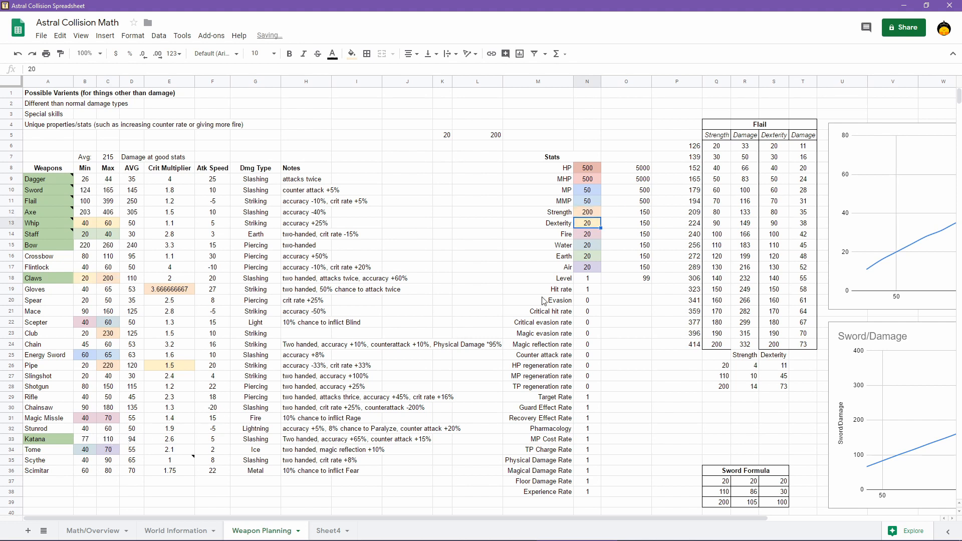
{"action": "left_click", "coordinate": [590, 214]}
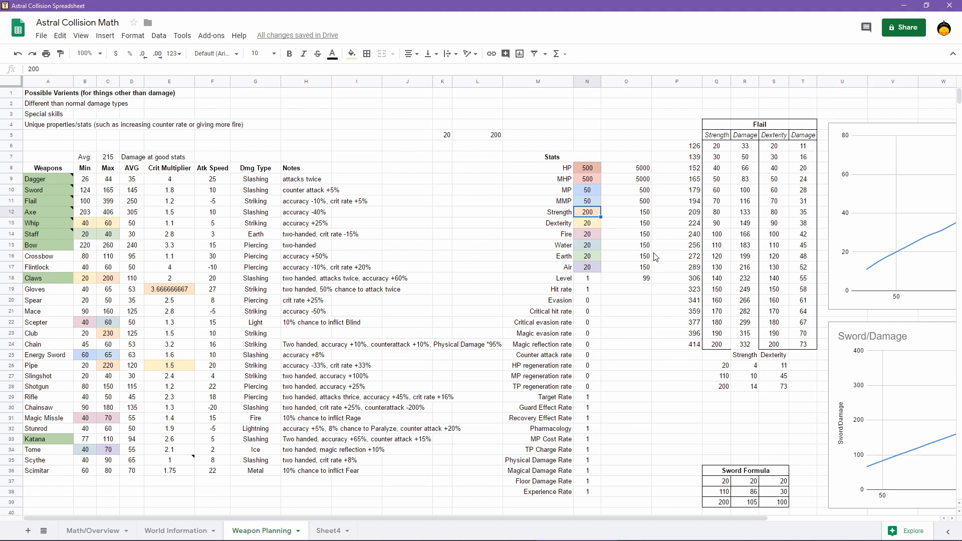
{"action": "type", "text": "20"}
{"action": "key", "text": "Return"}
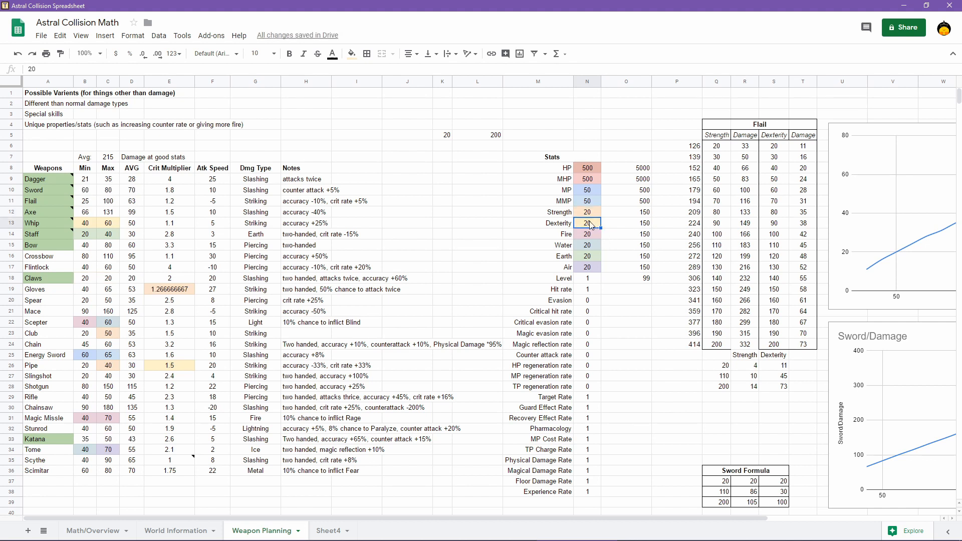
Test the Katana's damage with the Dexterity stat at 200, and restore Dexterity to 20
{"action": "type", "text": "200"}
{"action": "key", "text": "Return"}
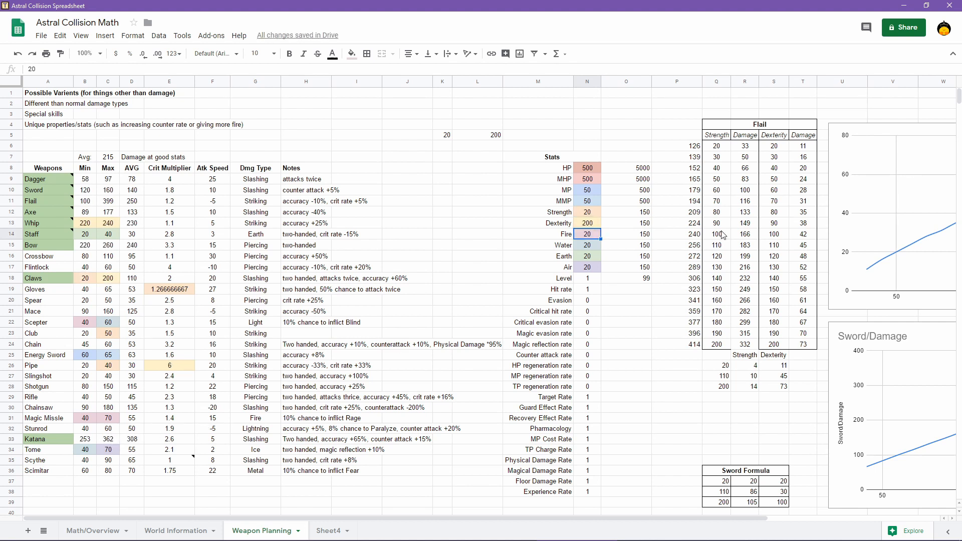
{"action": "left_click", "coordinate": [592, 227]}
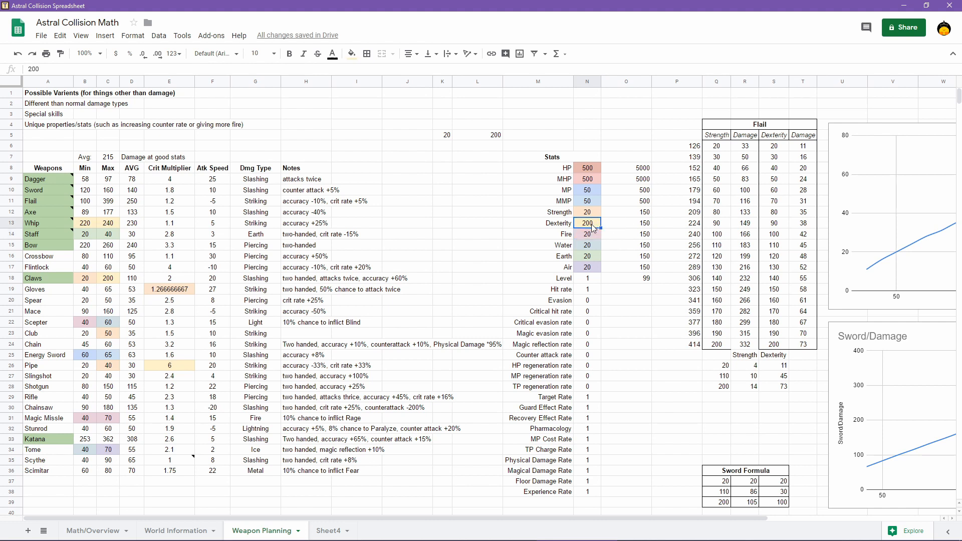
{"action": "type", "text": "20"}
{"action": "key", "text": "Return"}
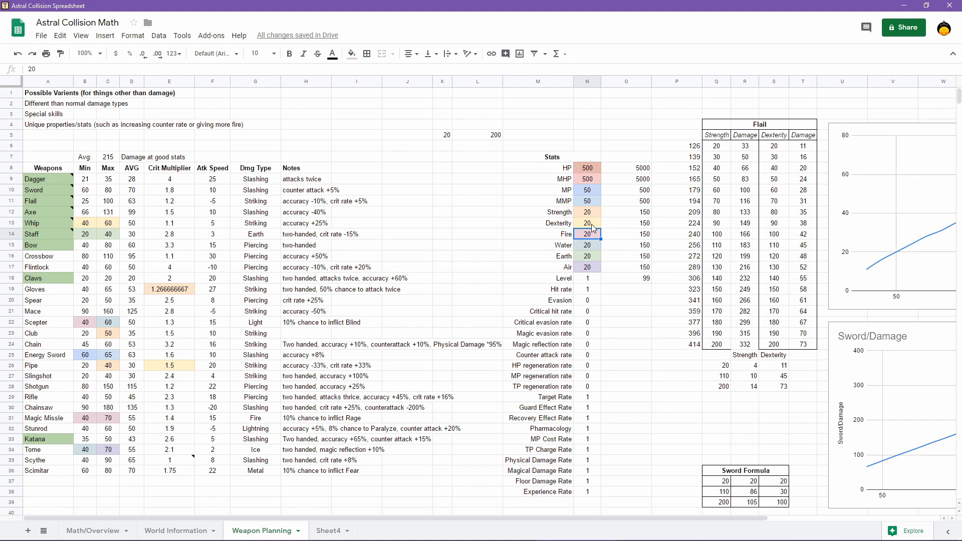
Test the Katana's damage with the Dexterity stat at 100, and restore Dexterity to 20
{"action": "left_click", "coordinate": [592, 226]}
{"action": "type", "text": "100"}
{"action": "key", "text": "Return"}
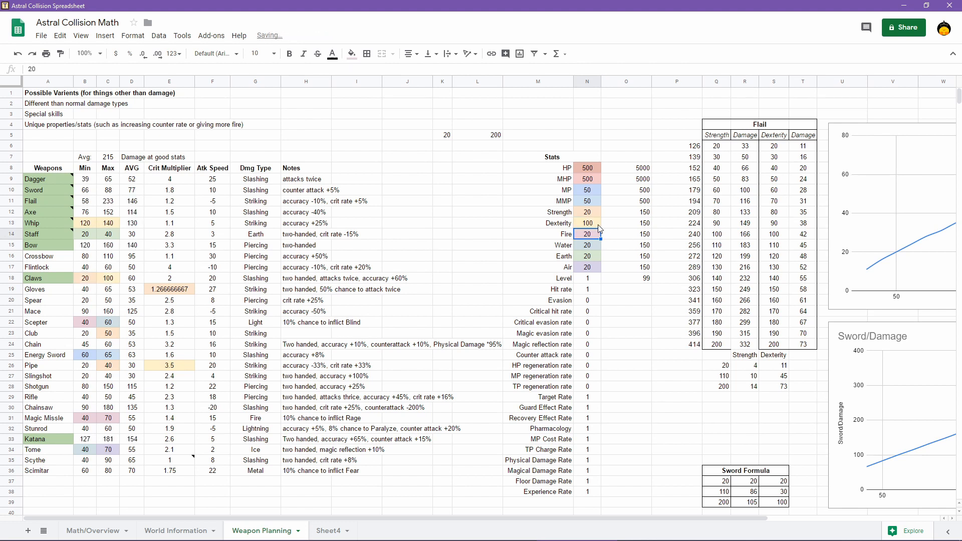
{"action": "left_click", "coordinate": [599, 227]}
{"action": "type", "text": "20"}
{"action": "key", "text": "Return"}
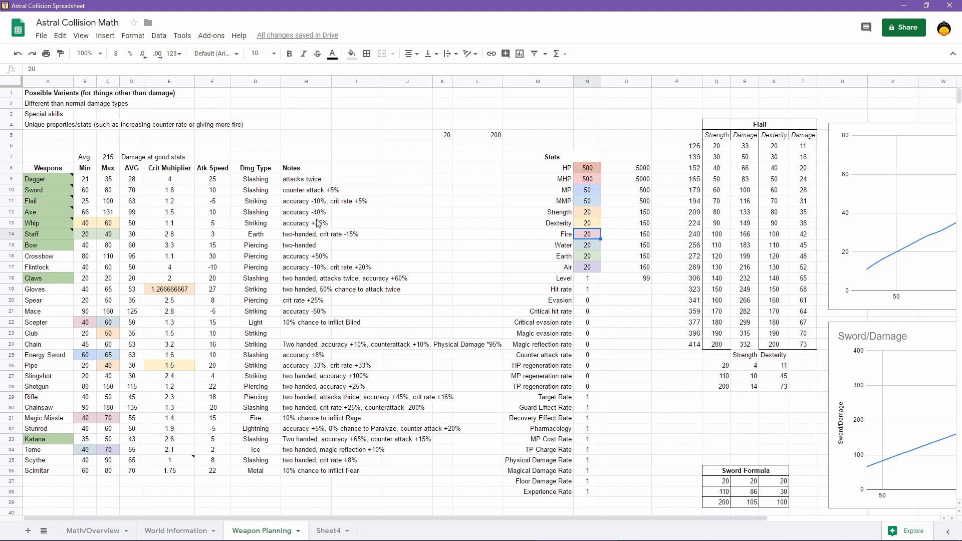
Switch to RPG Maker MV and close the Database window without applying changes
{"action": "mouse_move", "coordinate": [544, 539]}
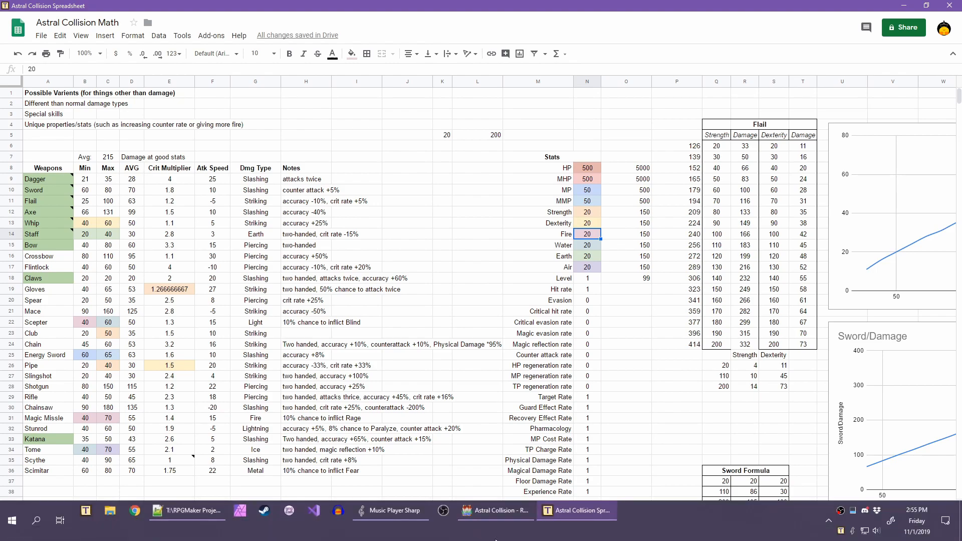
{"action": "left_click", "coordinate": [488, 515]}
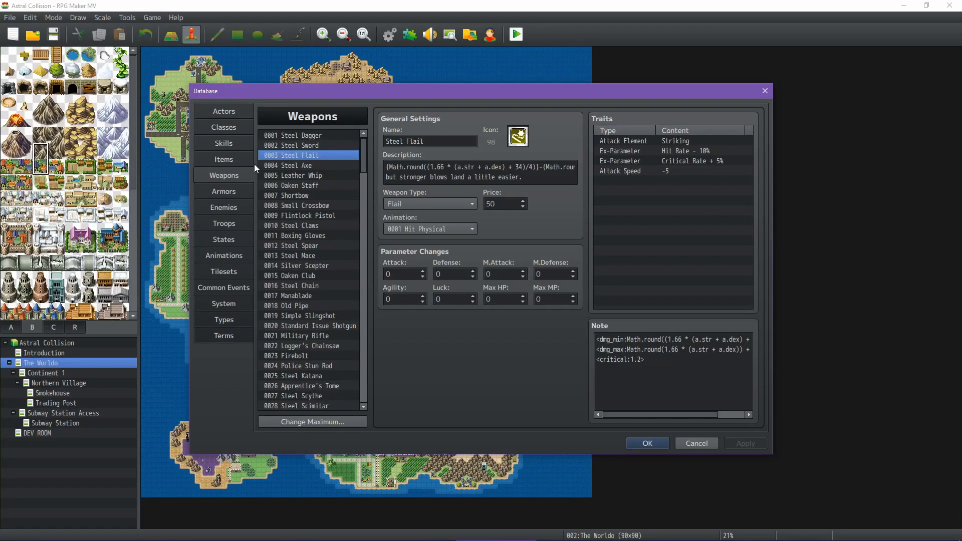
{"action": "left_click", "coordinate": [696, 443]}
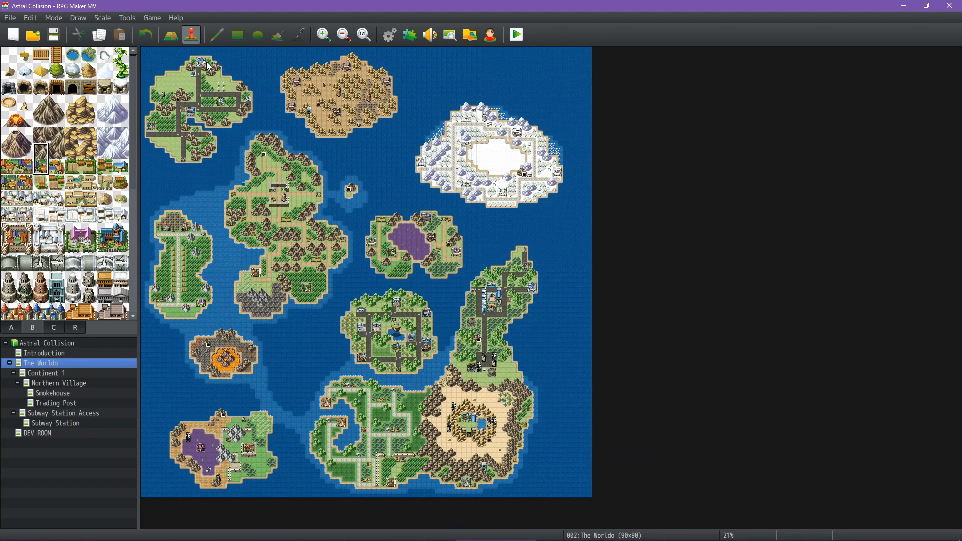
Bring up the planning spreadsheet, minimize it and try to return to the RPG Maker MV window
{"action": "mouse_move", "coordinate": [423, 538]}
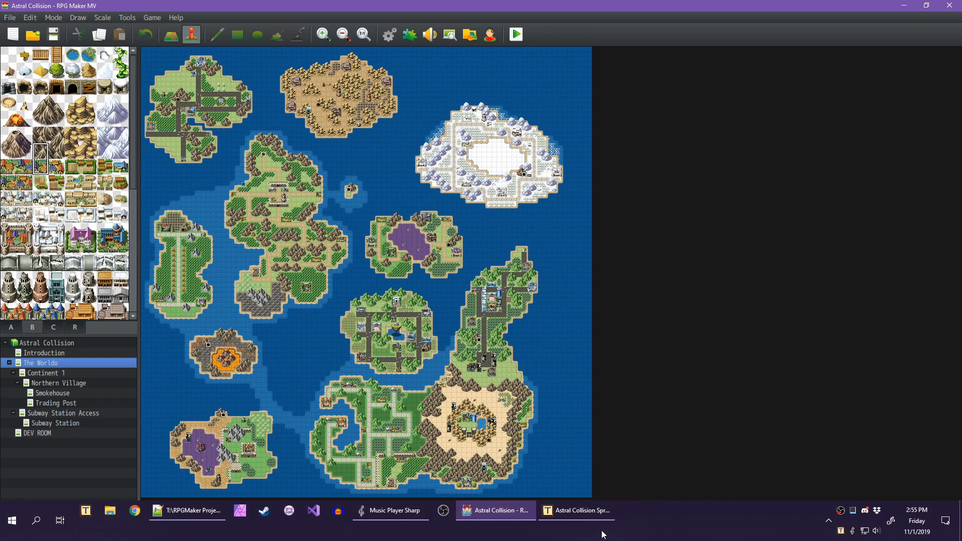
{"action": "left_click", "coordinate": [585, 519]}
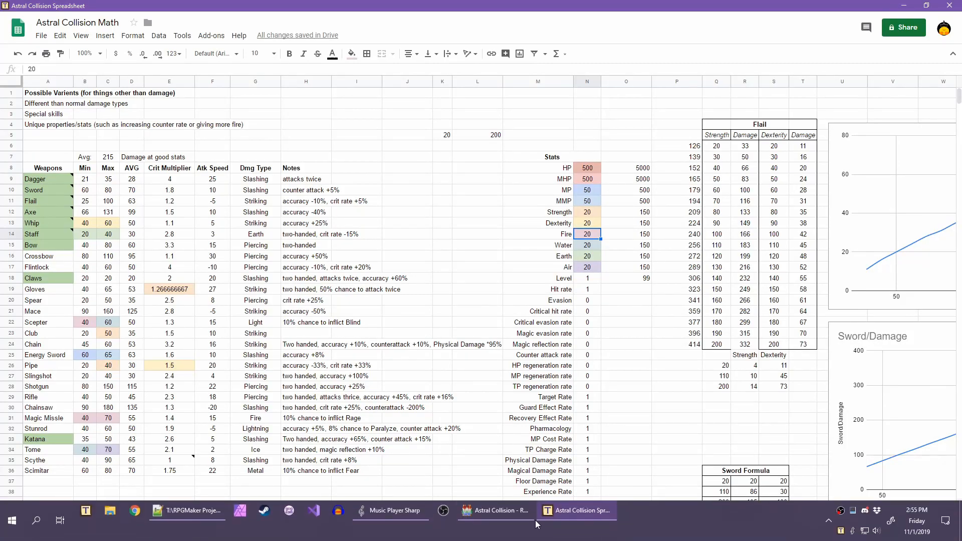
{"action": "left_click", "coordinate": [555, 509]}
{"action": "left_click", "coordinate": [489, 512]}
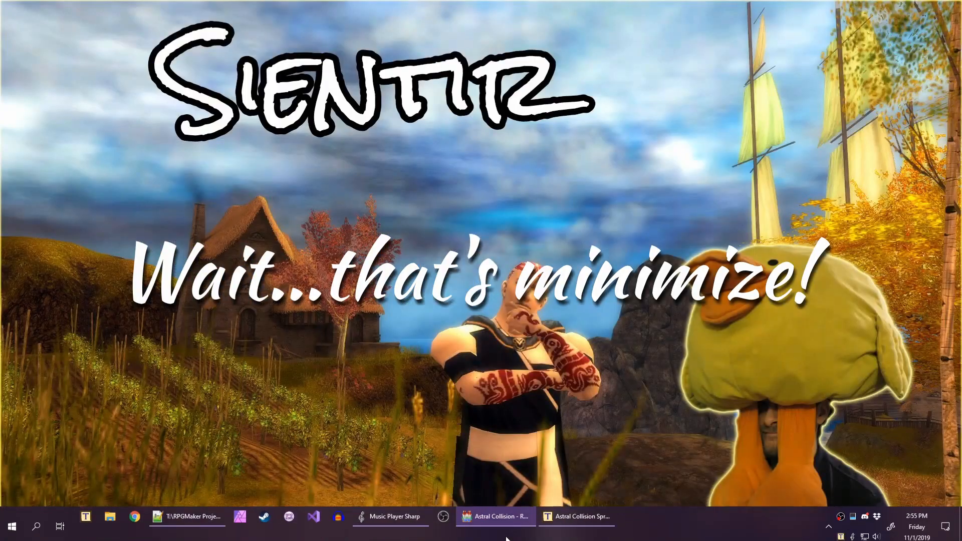
Switch to RPG Maker MV, open the database and display the Healing Potion item's settings
{"action": "left_click", "coordinate": [494, 512]}
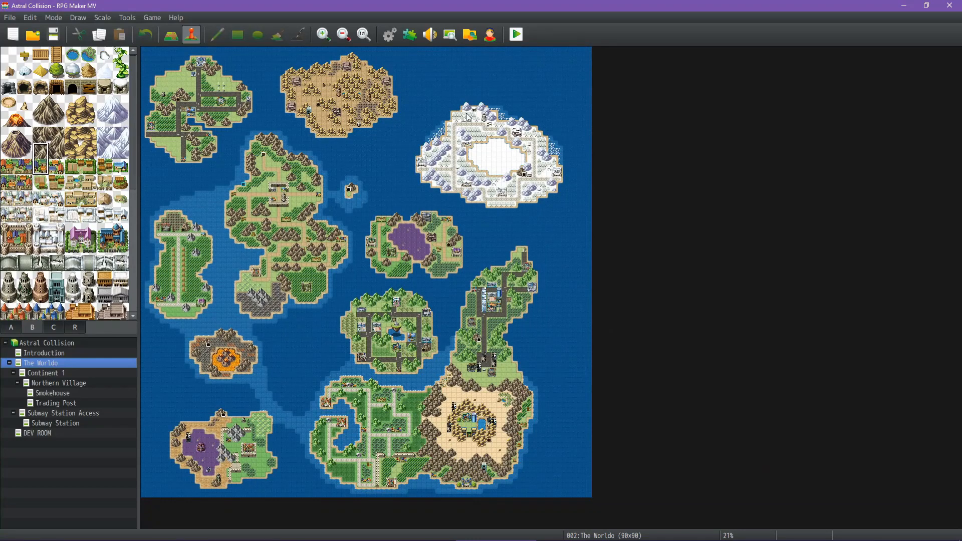
{"action": "left_click", "coordinate": [389, 34]}
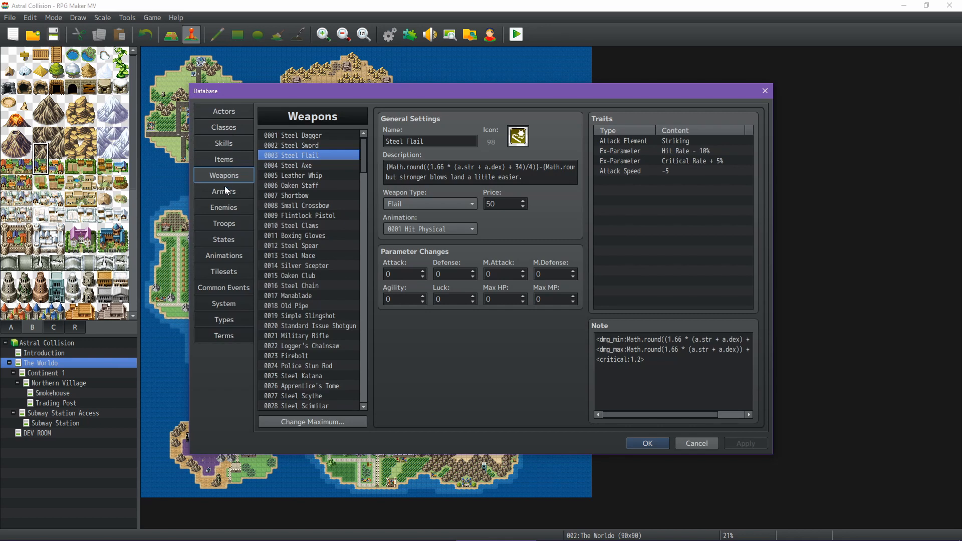
{"action": "left_click", "coordinate": [223, 158]}
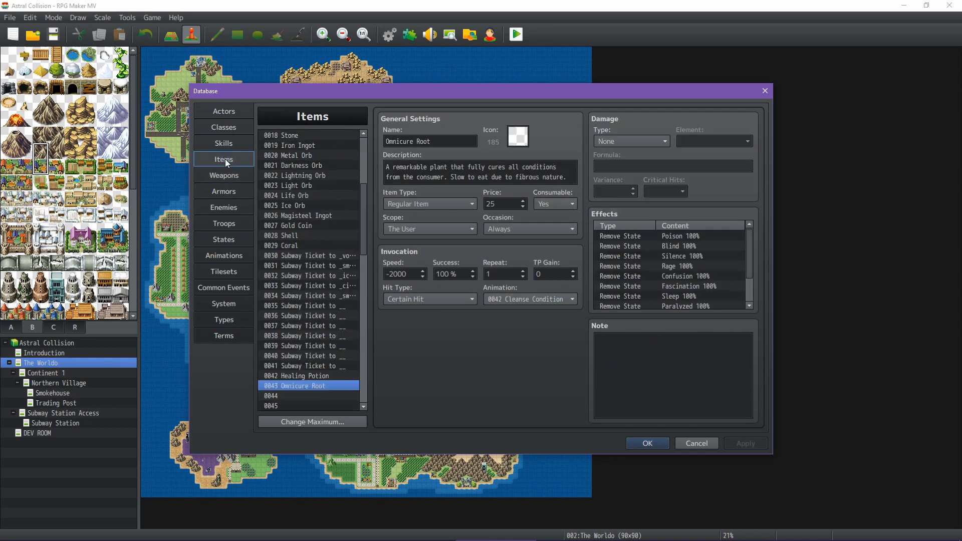
{"action": "left_click", "coordinate": [315, 377]}
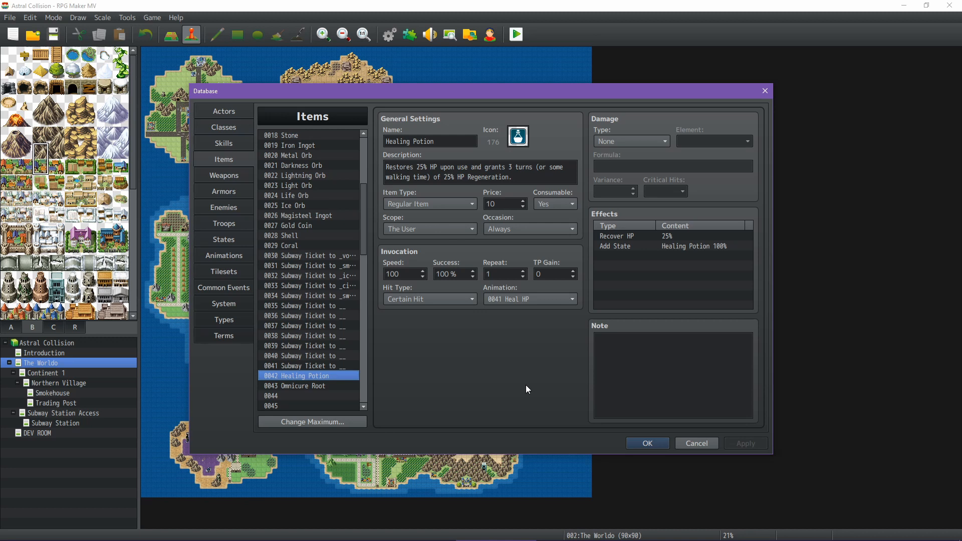
Examine the Omnicure Root item's invocation settings and its full list of effects
{"action": "left_click", "coordinate": [313, 386]}
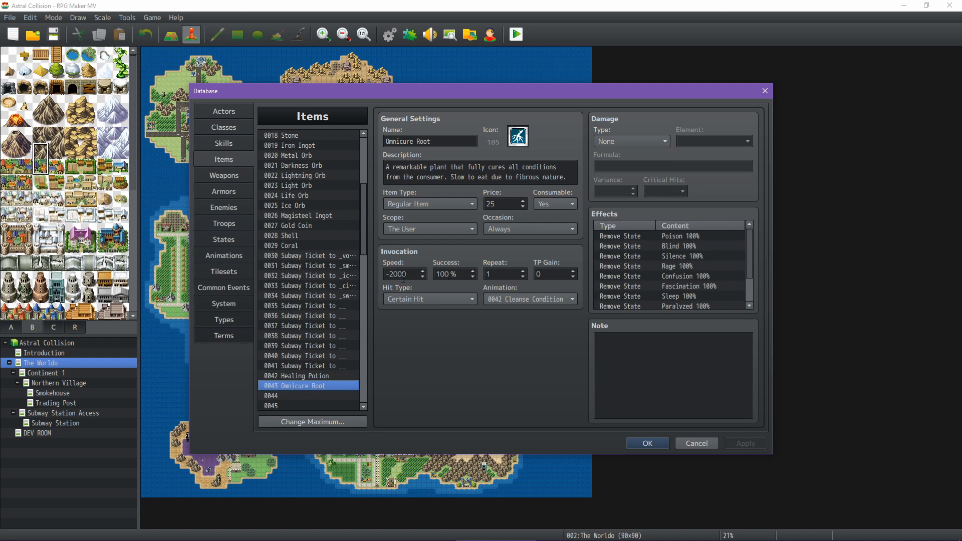
{"action": "scroll", "coordinate": [665, 270], "scroll_direction": "down", "scroll_amount": 1}
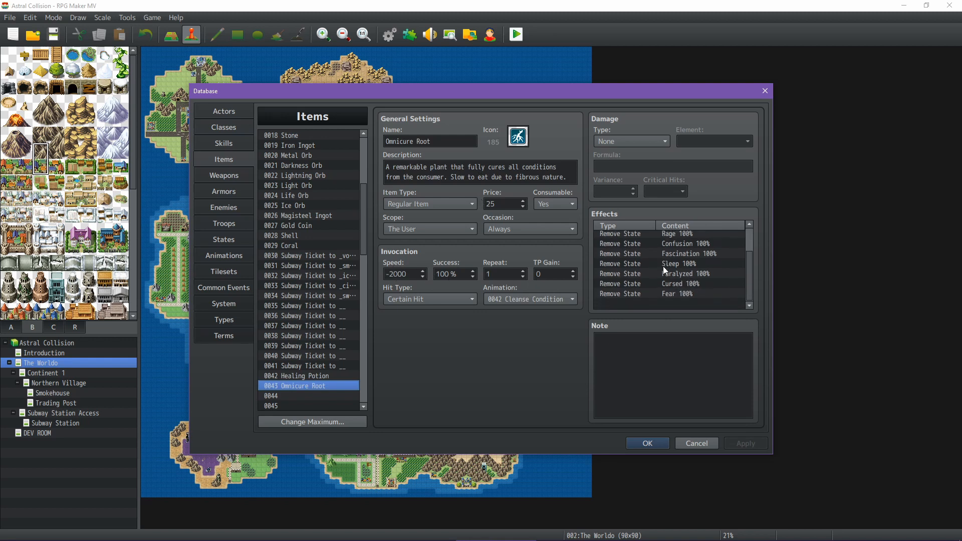
{"action": "scroll", "coordinate": [665, 270], "scroll_direction": "up", "scroll_amount": 1}
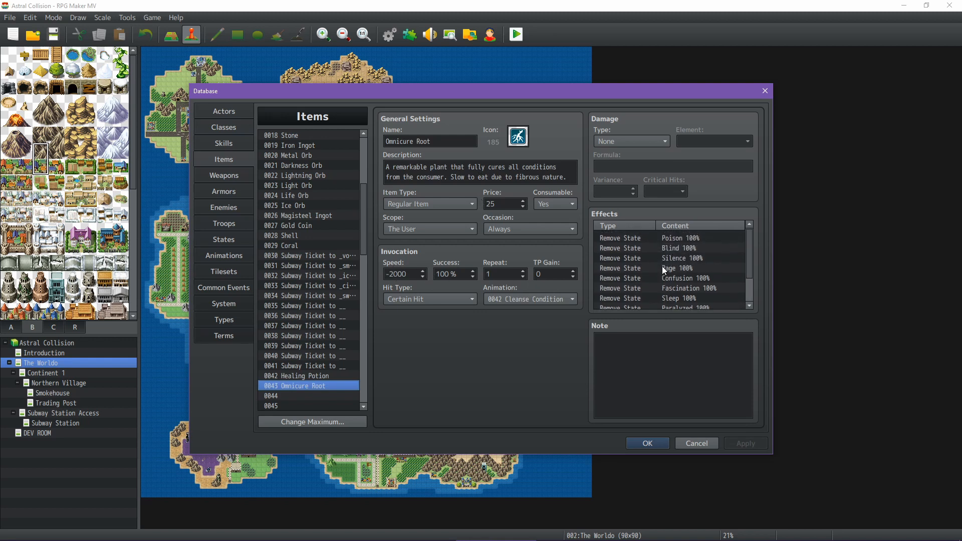
{"action": "scroll", "coordinate": [662, 268], "scroll_direction": "down", "scroll_amount": 1}
{"action": "scroll", "coordinate": [662, 268], "scroll_direction": "up", "scroll_amount": 1}
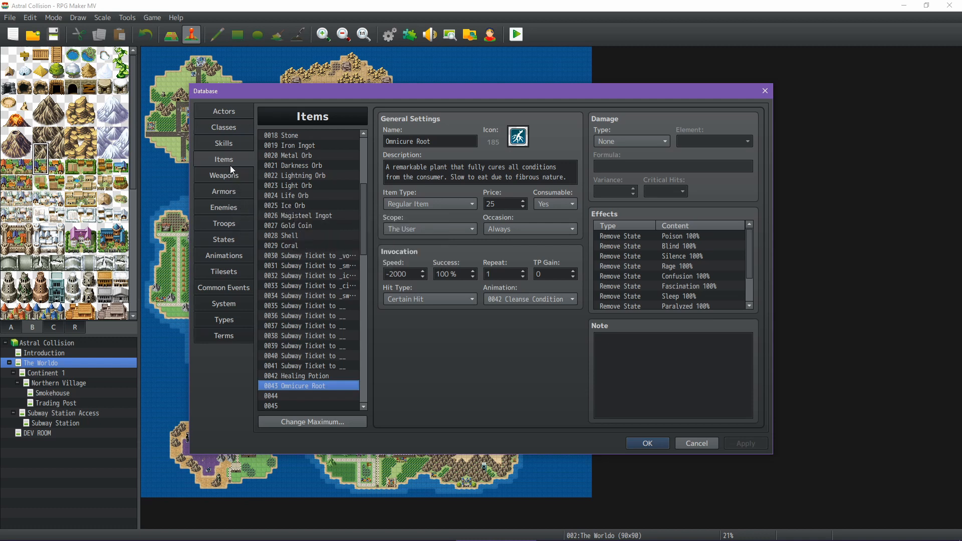
Inspect the Healing Potion and Refractive Mist entries among the database's states
{"action": "left_click", "coordinate": [227, 236]}
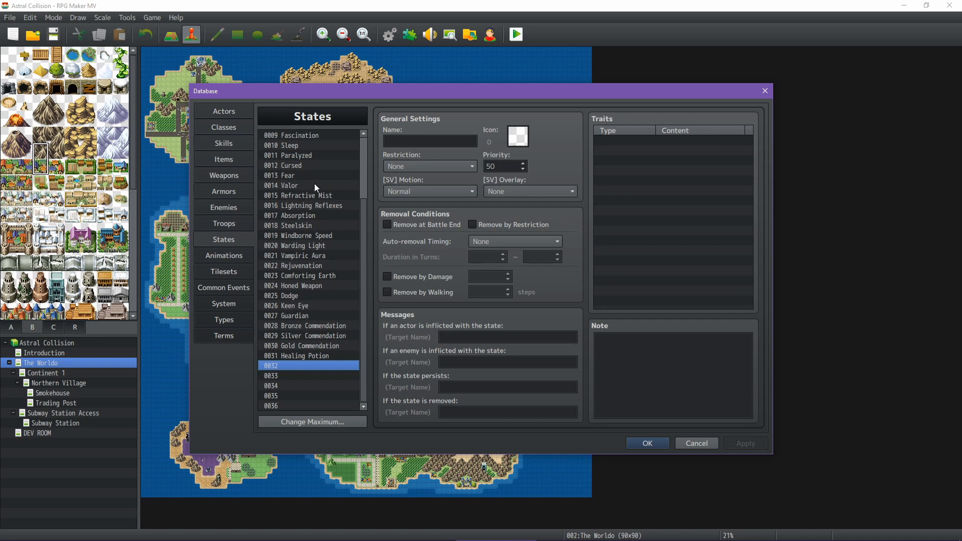
{"action": "left_click", "coordinate": [313, 357]}
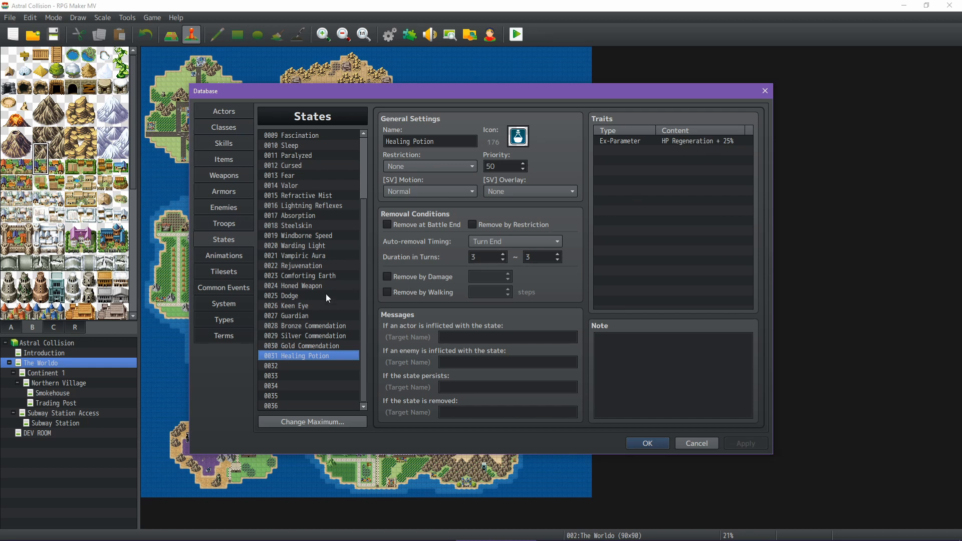
{"action": "left_click", "coordinate": [313, 200]}
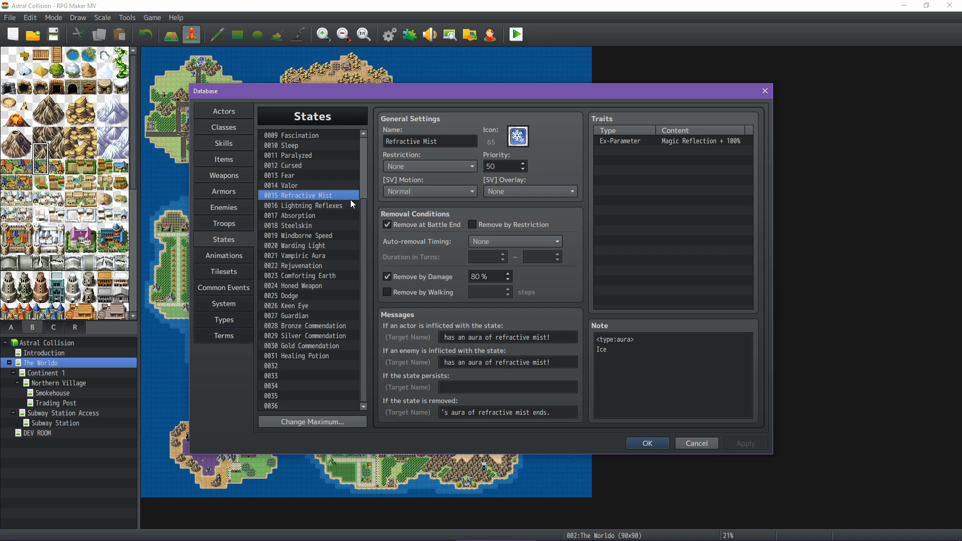
Compare the damage note tags of the Steelskin and Absorption states, and view the Warding Light state's traits
{"action": "left_click", "coordinate": [299, 226]}
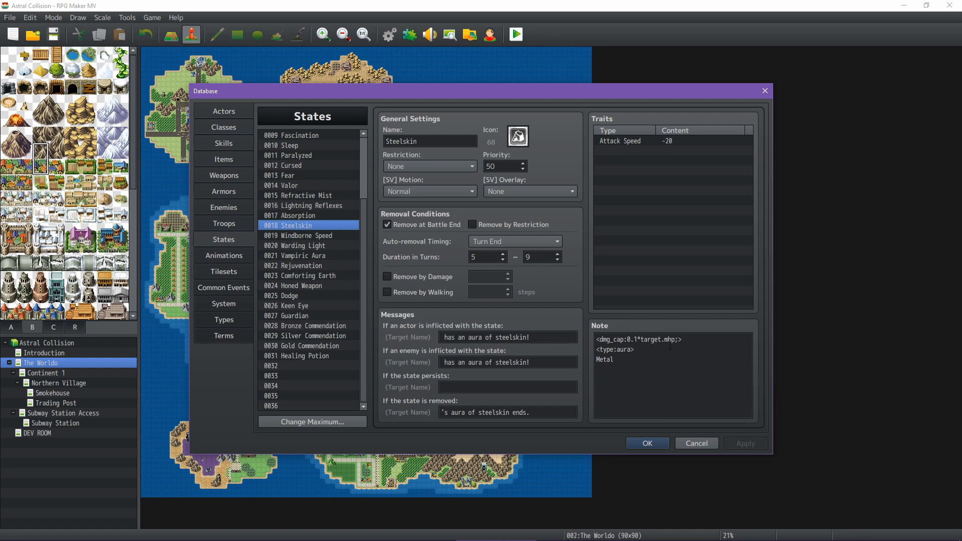
{"action": "double_click", "coordinate": [611, 340]}
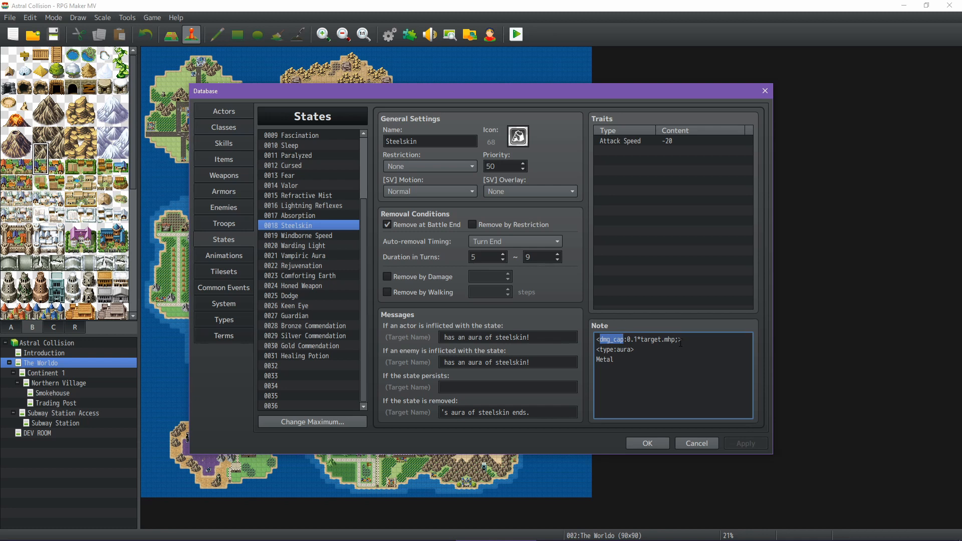
{"action": "left_click", "coordinate": [316, 217]}
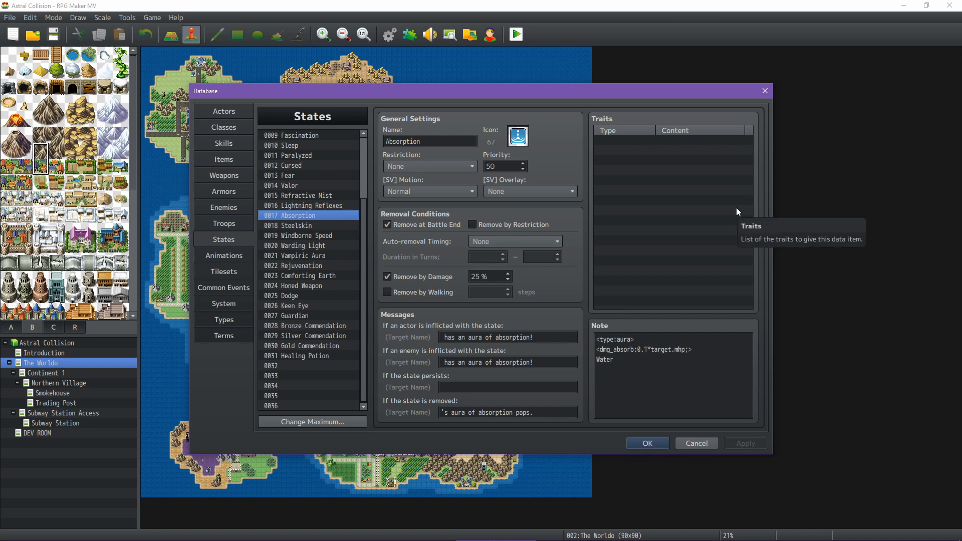
{"action": "left_click", "coordinate": [314, 226]}
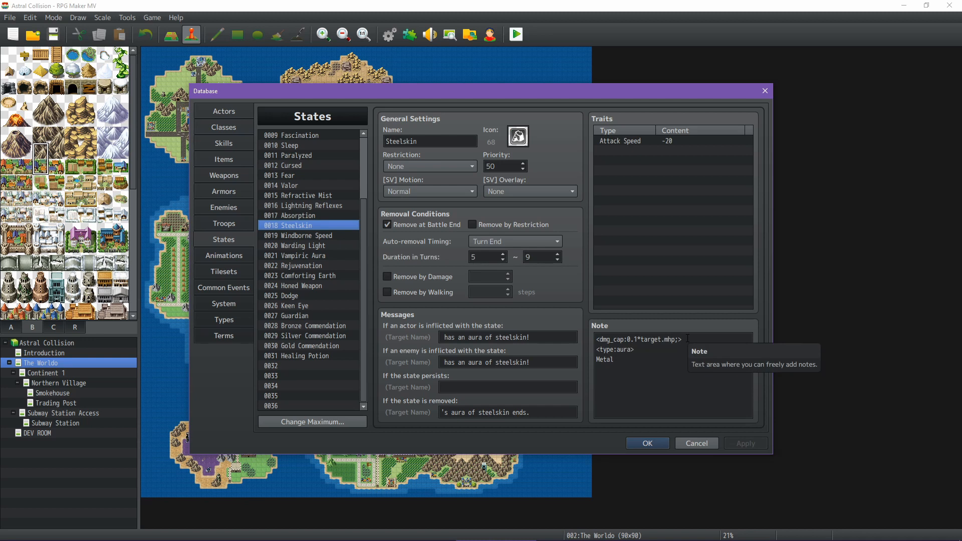
{"action": "key", "text": "Up"}
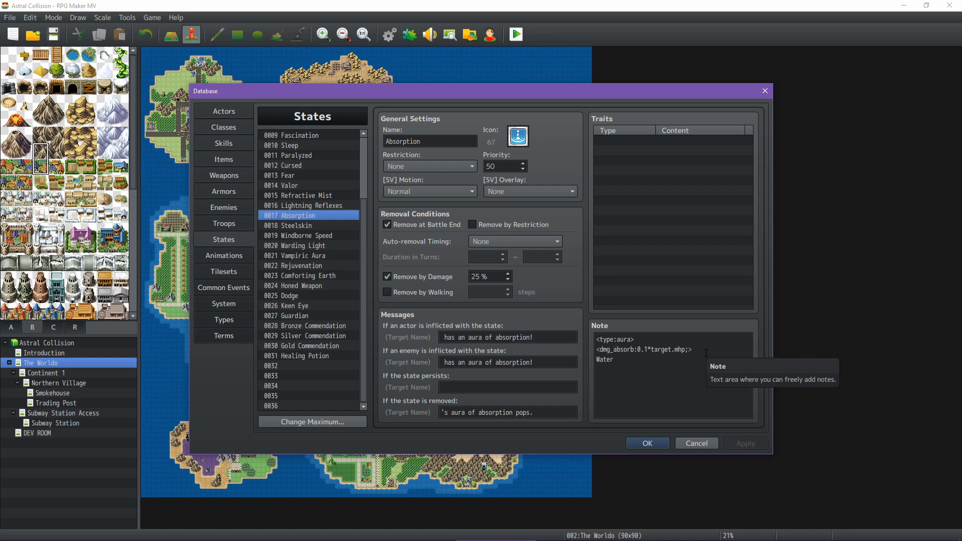
{"action": "left_click", "coordinate": [329, 226]}
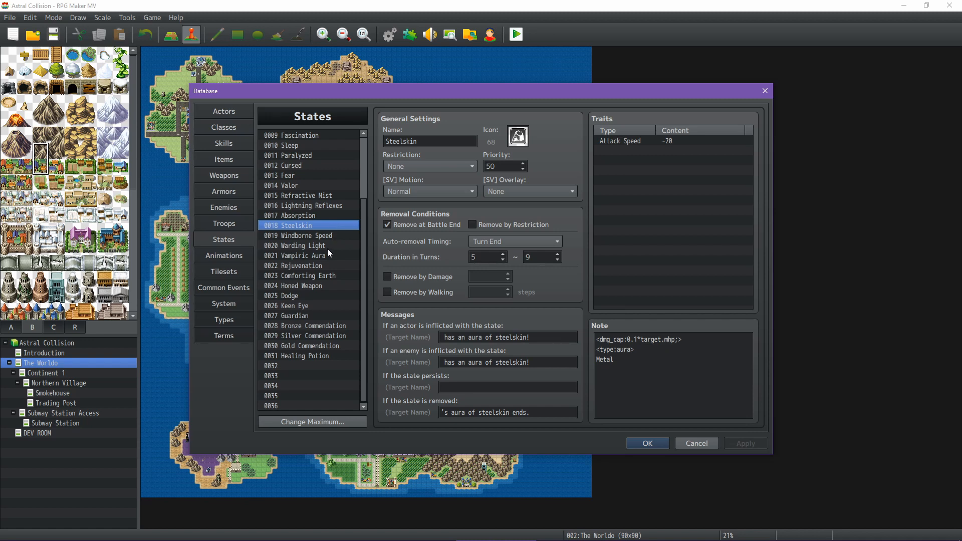
{"action": "left_click", "coordinate": [326, 245]}
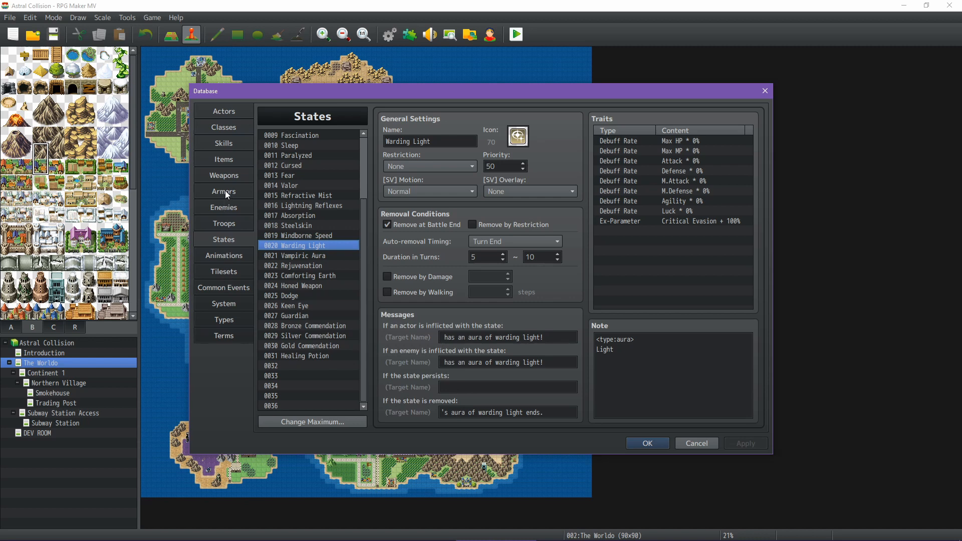
Find the Fierce Thrust skill under the unique skills in the database and display its settings
{"action": "left_click", "coordinate": [227, 143]}
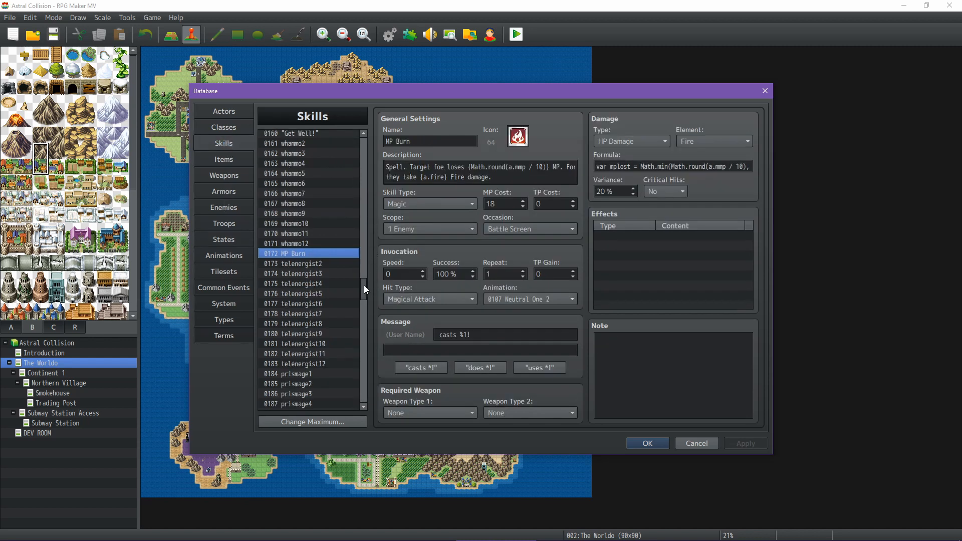
{"action": "left_click_drag", "start_coordinate": [364, 284], "coordinate": [365, 268]}
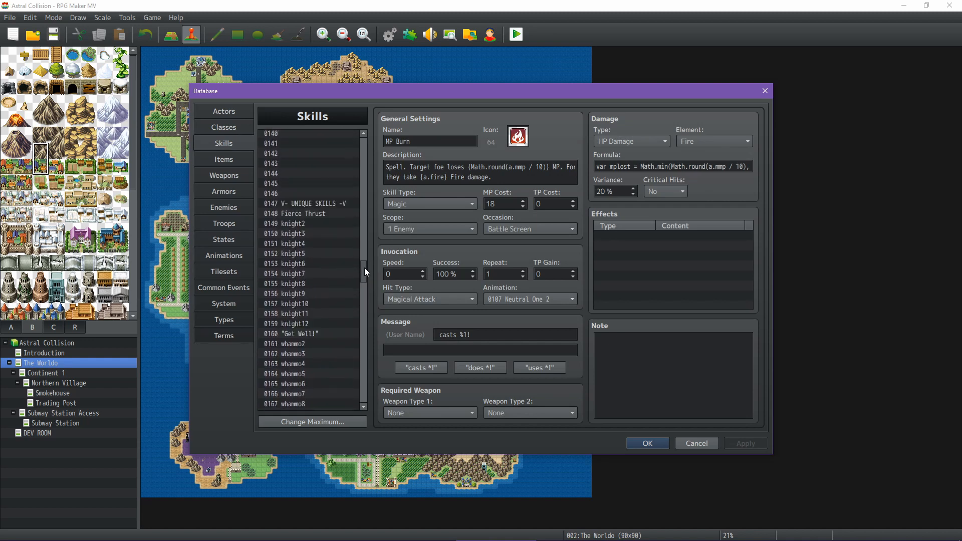
{"action": "left_click", "coordinate": [315, 215]}
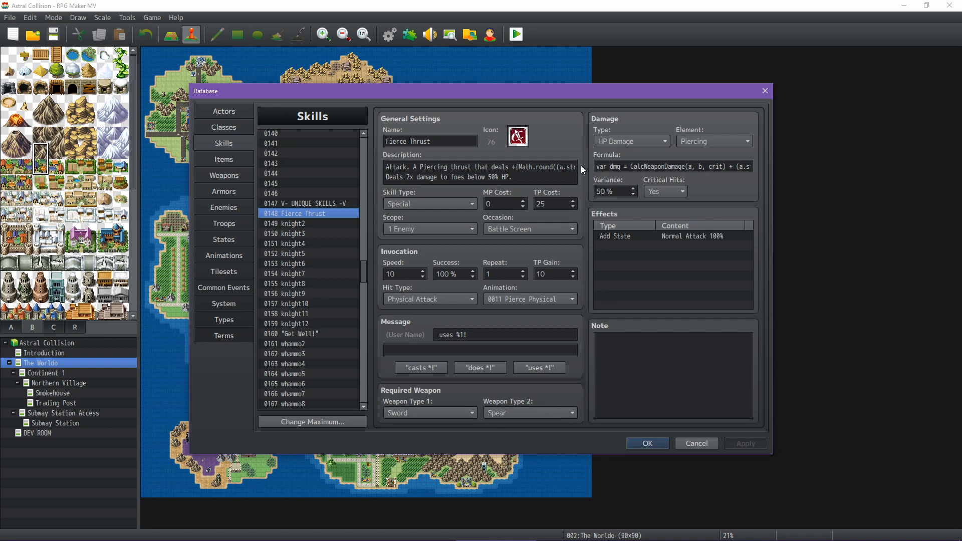
Read Fierce Thrust's description and damage formula through to the end of each
{"action": "left_click", "coordinate": [540, 166]}
{"action": "key", "text": "Up"}
{"action": "key", "text": "End"}
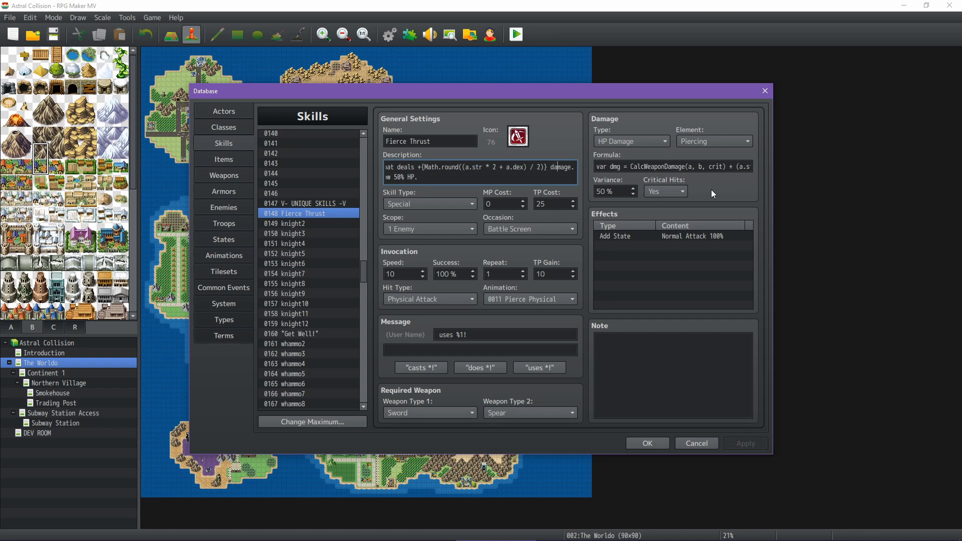
{"action": "key", "text": "ctrl+Right"}
{"action": "key", "text": "ctrl+Right"}
{"action": "key", "text": "ctrl+Right"}
{"action": "key", "text": "ctrl+Right"}
{"action": "key", "text": "ctrl+Right"}
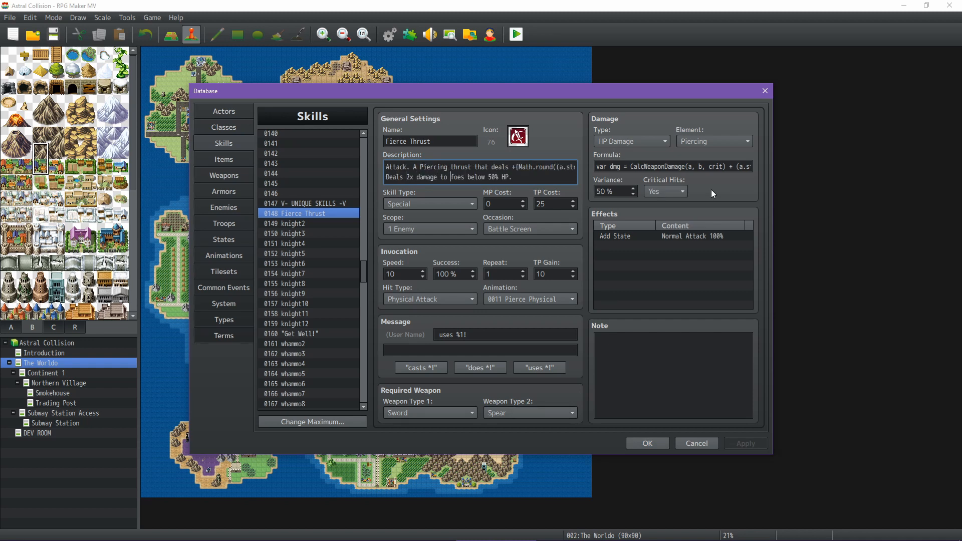
{"action": "left_click", "coordinate": [712, 166]}
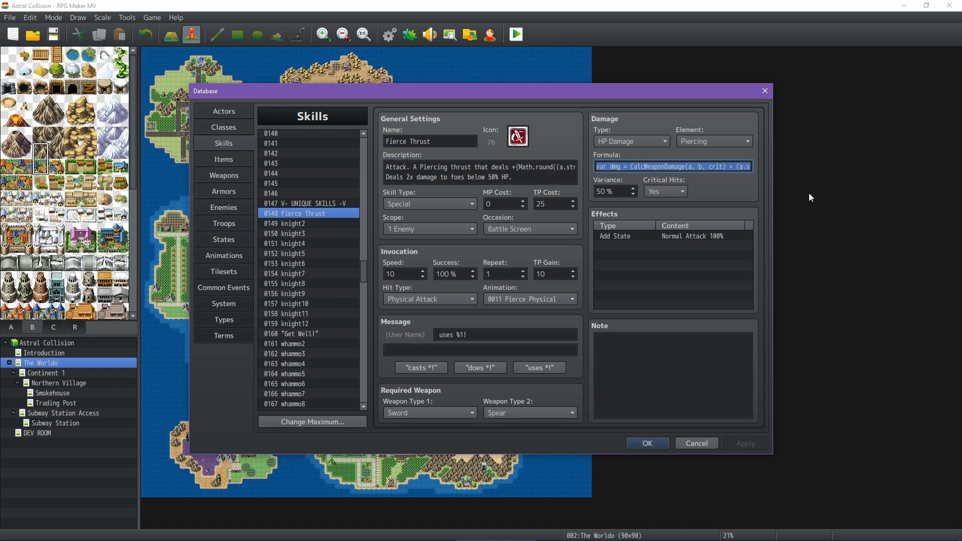
{"action": "key", "text": "End"}
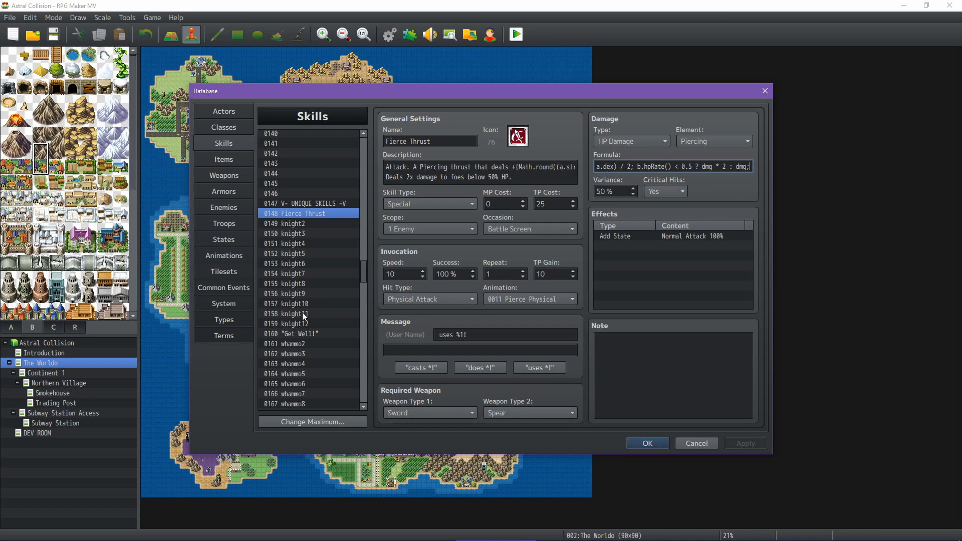
View the "Get Well!" skill, and read through the MP Burn skill's description
{"action": "left_click", "coordinate": [304, 333]}
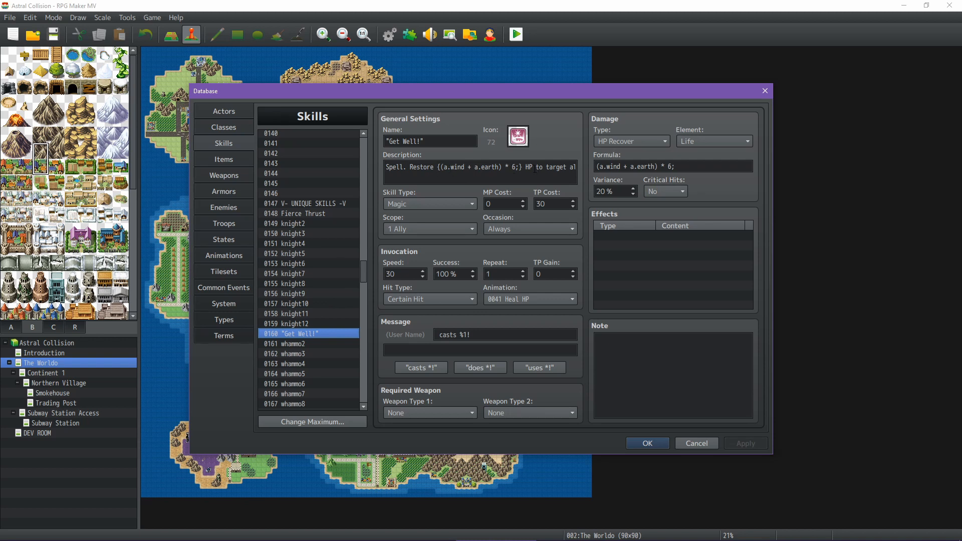
{"action": "scroll", "coordinate": [317, 300], "scroll_direction": "down", "scroll_amount": 4}
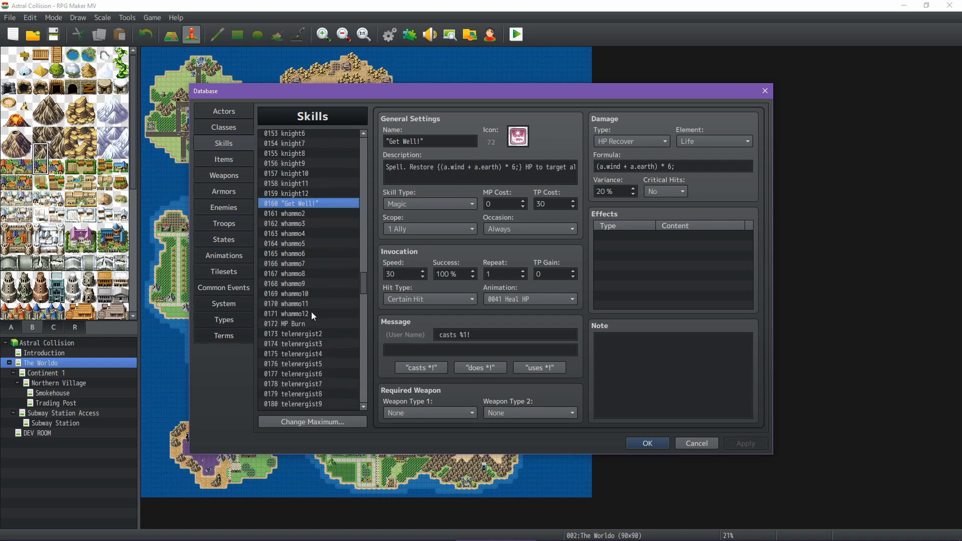
{"action": "left_click", "coordinate": [308, 323]}
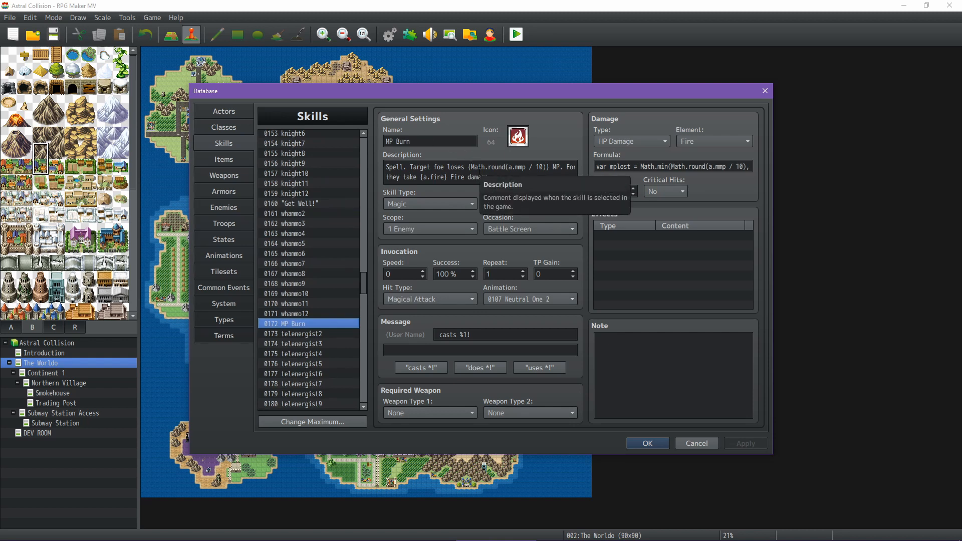
{"action": "left_click", "coordinate": [491, 170]}
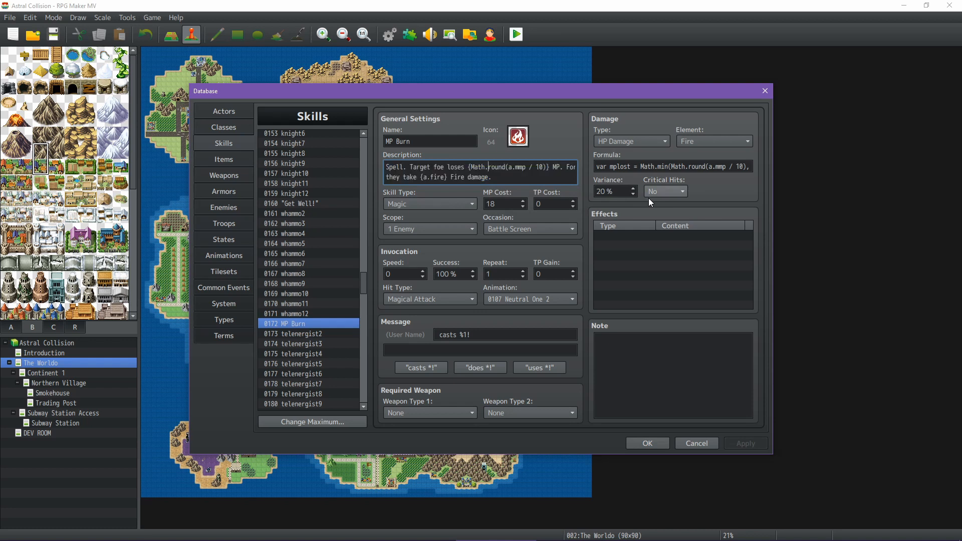
{"action": "key", "text": "Right"}
{"action": "key", "text": "Right"}
{"action": "key", "text": "Right"}
{"action": "key", "text": "Right"}
{"action": "key", "text": "Right"}
{"action": "key", "text": "Right"}
{"action": "key", "text": "Right"}
{"action": "key", "text": "Right"}
{"action": "key", "text": "Right"}
{"action": "key", "text": "Right"}
{"action": "key", "text": "Right"}
{"action": "key", "text": "Right"}
{"action": "key", "text": "Right"}
{"action": "key", "text": "Right"}
{"action": "key", "text": "Right"}
{"action": "key", "text": "Right"}
{"action": "key", "text": "Right"}
{"action": "key", "text": "Right"}
{"action": "key", "text": "Right"}
{"action": "key", "text": "Right"}
{"action": "key", "text": "Left"}
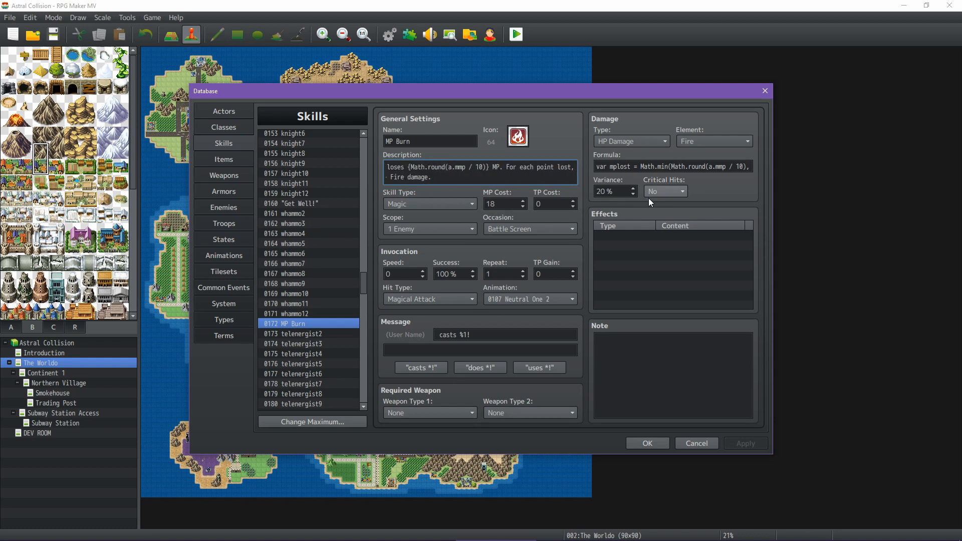
Read MP Burn's damage formula through to its end
{"action": "left_click", "coordinate": [673, 167]}
{"action": "key", "text": "Left"}
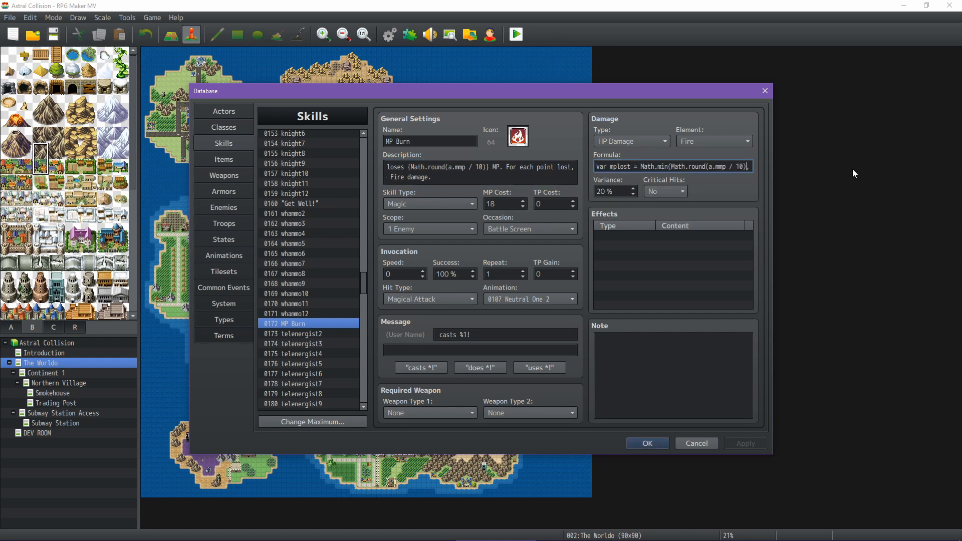
{"action": "key", "text": "Right"}
{"action": "key", "text": "Right"}
{"action": "key", "text": "Right"}
{"action": "key", "text": "Right"}
{"action": "key", "text": "Right"}
{"action": "key", "text": "Right"}
{"action": "key", "text": "Right"}
{"action": "key", "text": "Right"}
{"action": "key", "text": "Right"}
{"action": "key", "text": "Right"}
{"action": "key", "text": "Right"}
{"action": "key", "text": "Right"}
{"action": "key", "text": "Right"}
{"action": "key", "text": "Right"}
{"action": "key", "text": "Right"}
{"action": "key", "text": "Right"}
{"action": "key", "text": "Right"}
{"action": "key", "text": "Right"}
{"action": "key", "text": "Right"}
{"action": "key", "text": "Right"}
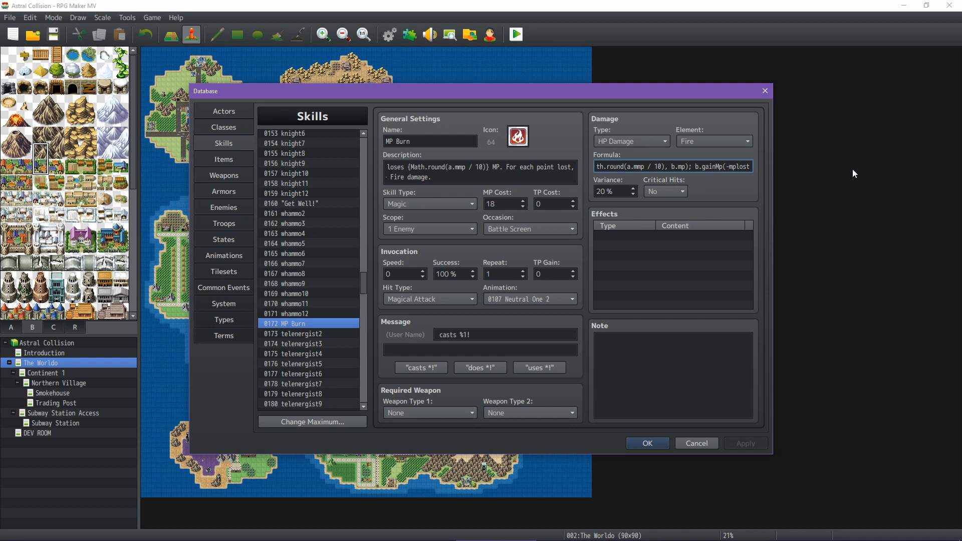
{"action": "type", "text": "); mplost * a.fire;"}
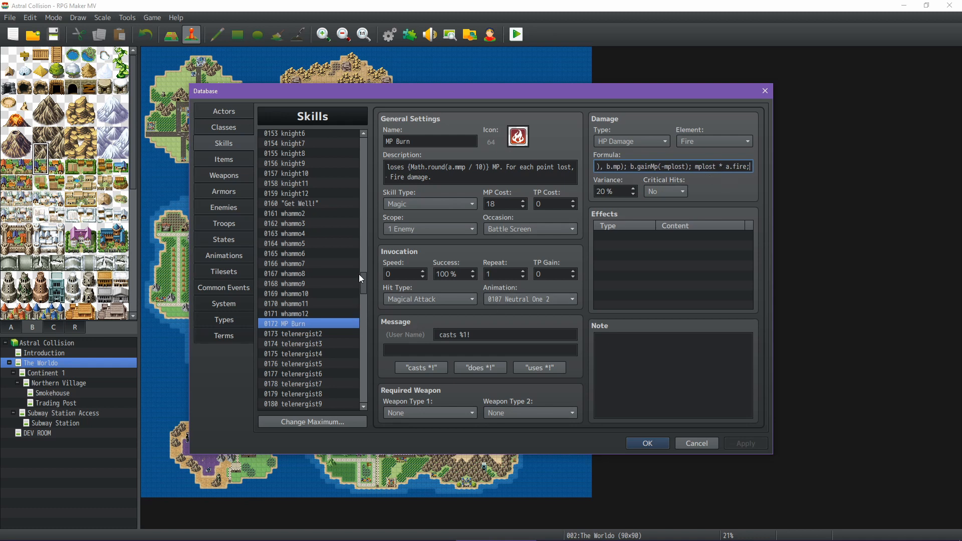
Find the Phantom Kunai skill among the unique skills and examine its description, effects and damage formula
{"action": "scroll", "coordinate": [335, 319], "scroll_direction": "down", "scroll_amount": 2}
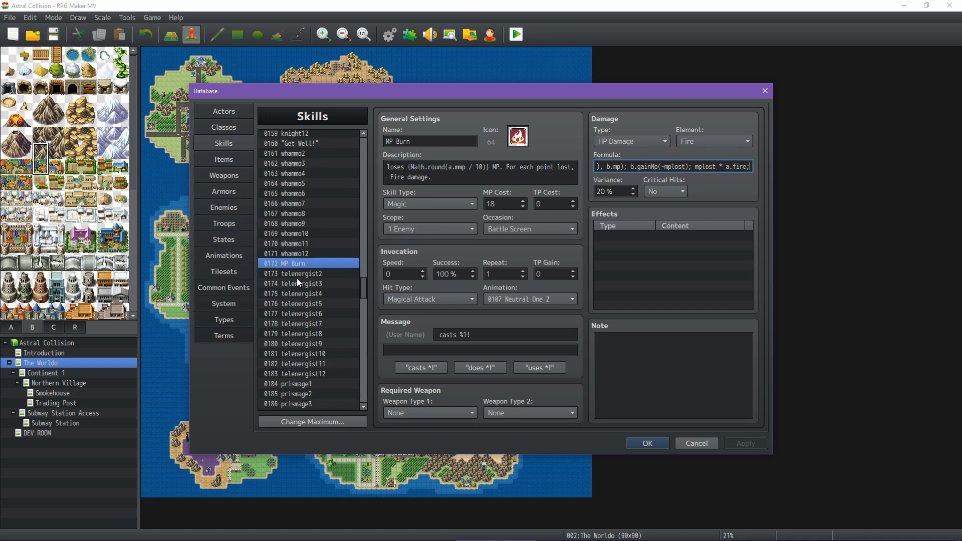
{"action": "scroll", "coordinate": [303, 295], "scroll_direction": "down", "scroll_amount": 3}
{"action": "scroll", "coordinate": [314, 301], "scroll_direction": "down", "scroll_amount": 11}
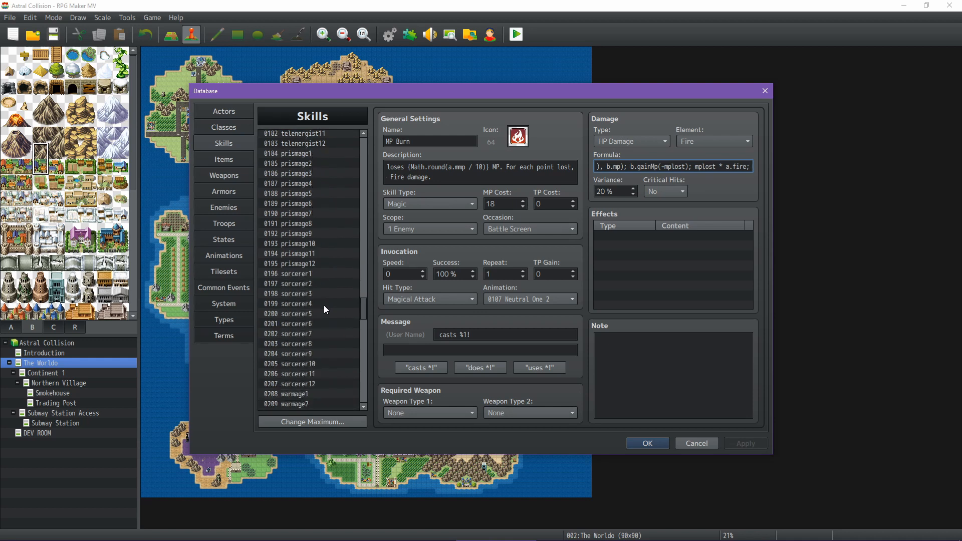
{"action": "scroll", "coordinate": [325, 310], "scroll_direction": "down", "scroll_amount": 15}
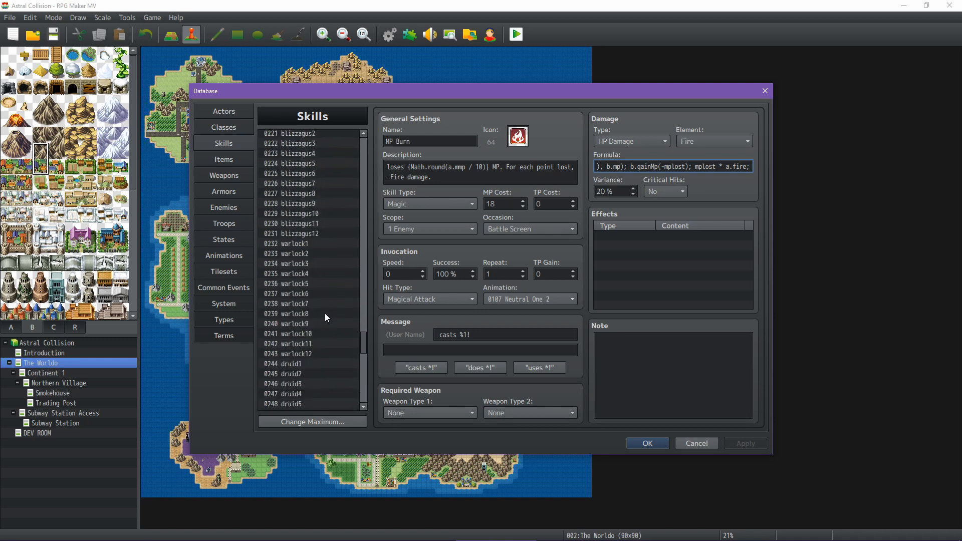
{"action": "scroll", "coordinate": [325, 330], "scroll_direction": "down", "scroll_amount": 11}
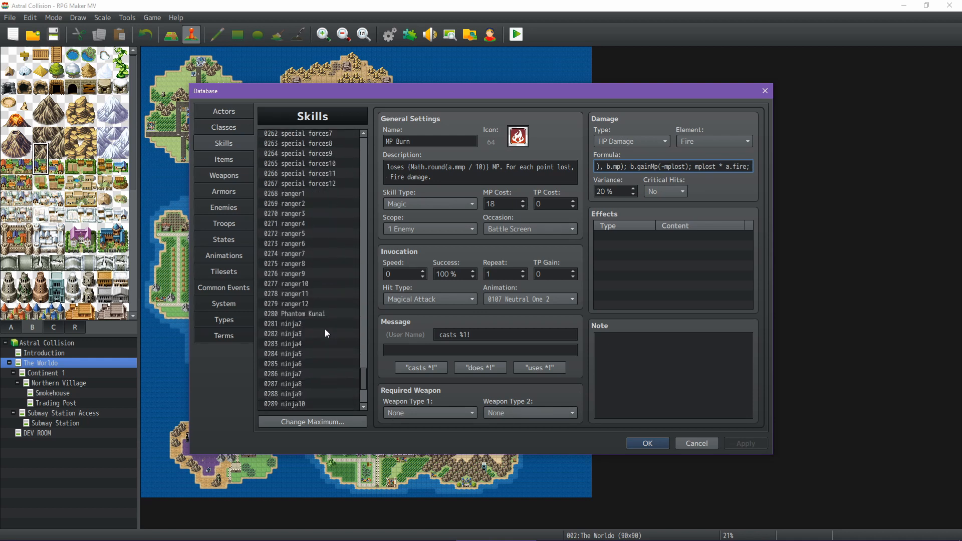
{"action": "left_click", "coordinate": [318, 176]}
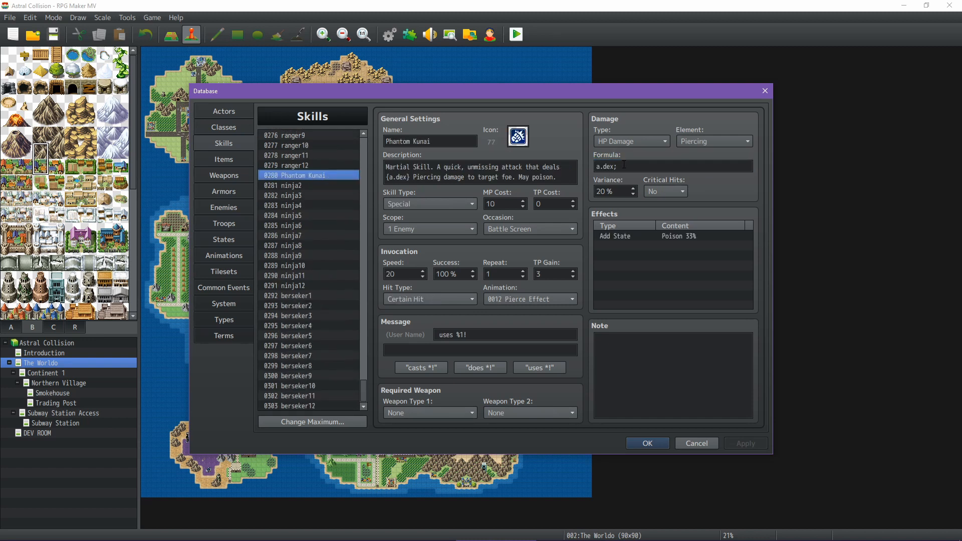
{"action": "mouse_move", "coordinate": [623, 165]}
Display the Inn common event and read its commands from the room price prompt to the party recovery
{"action": "left_click", "coordinate": [229, 287]}
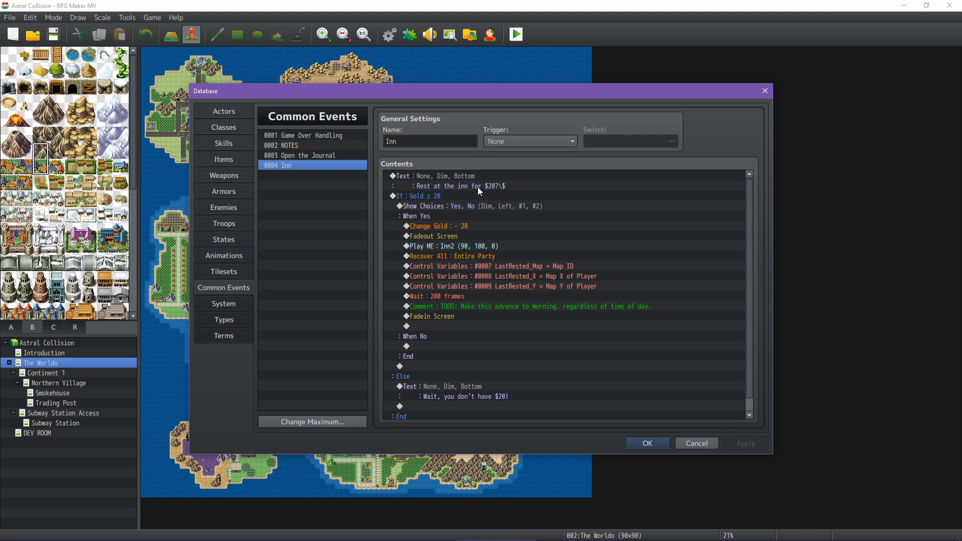
{"action": "left_click", "coordinate": [547, 188]}
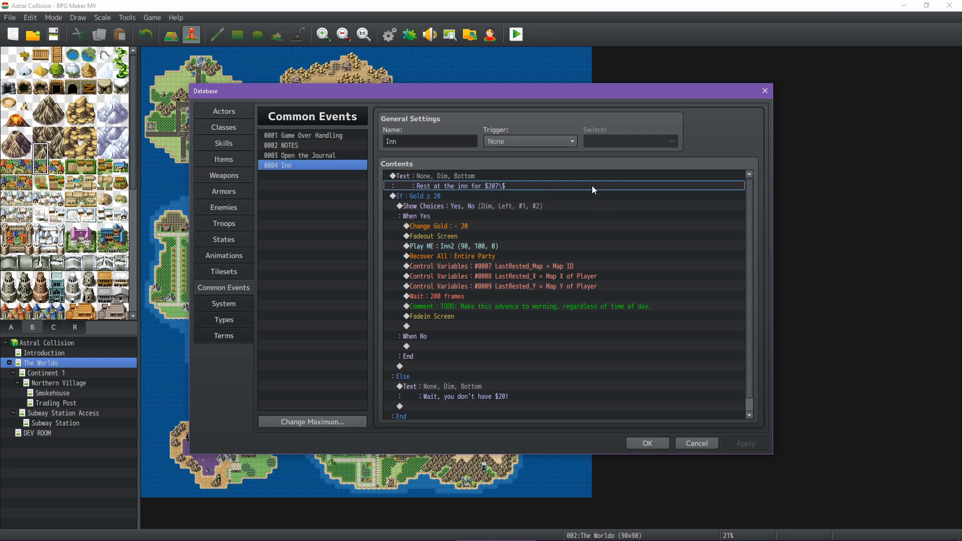
{"action": "left_click", "coordinate": [480, 201]}
{"action": "left_click", "coordinate": [551, 215]}
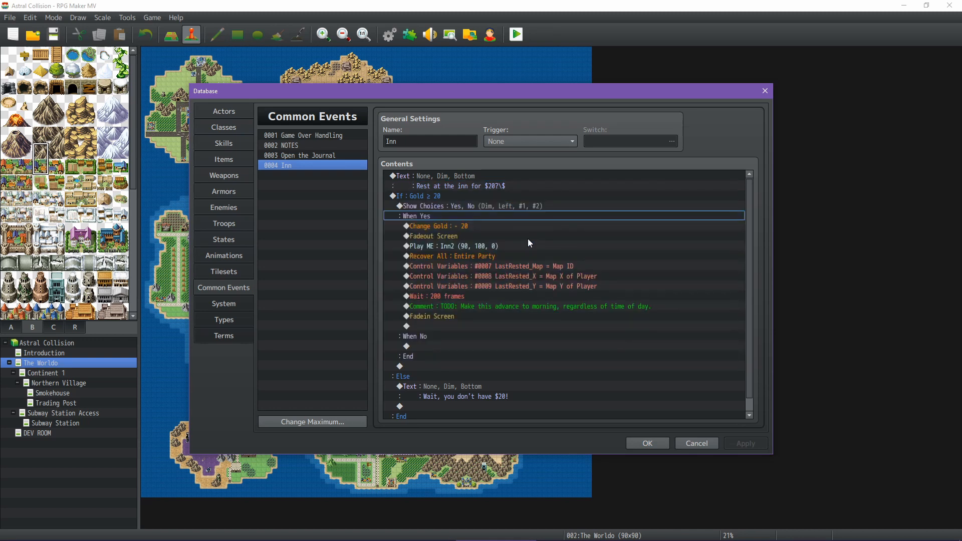
{"action": "left_click", "coordinate": [484, 227]}
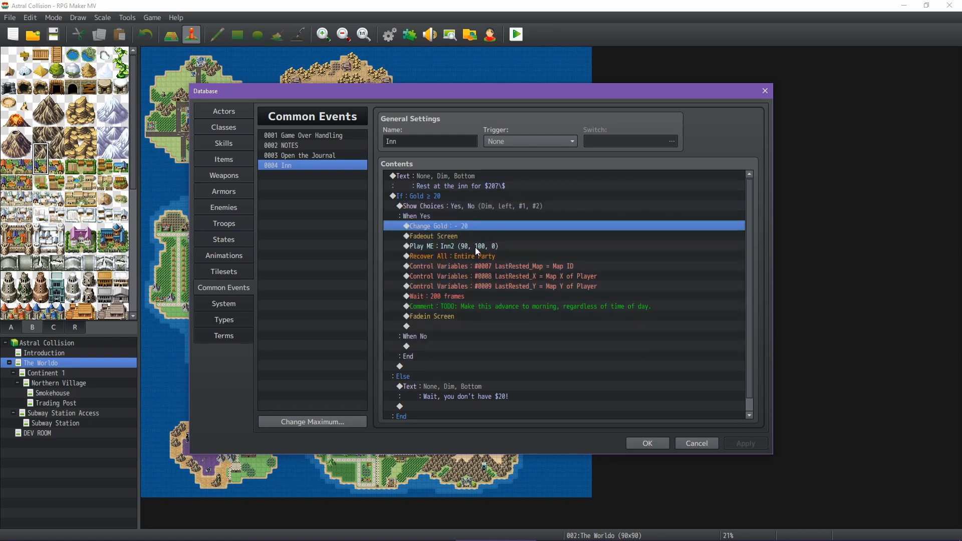
{"action": "left_click", "coordinate": [475, 247]}
{"action": "left_click", "coordinate": [482, 257]}
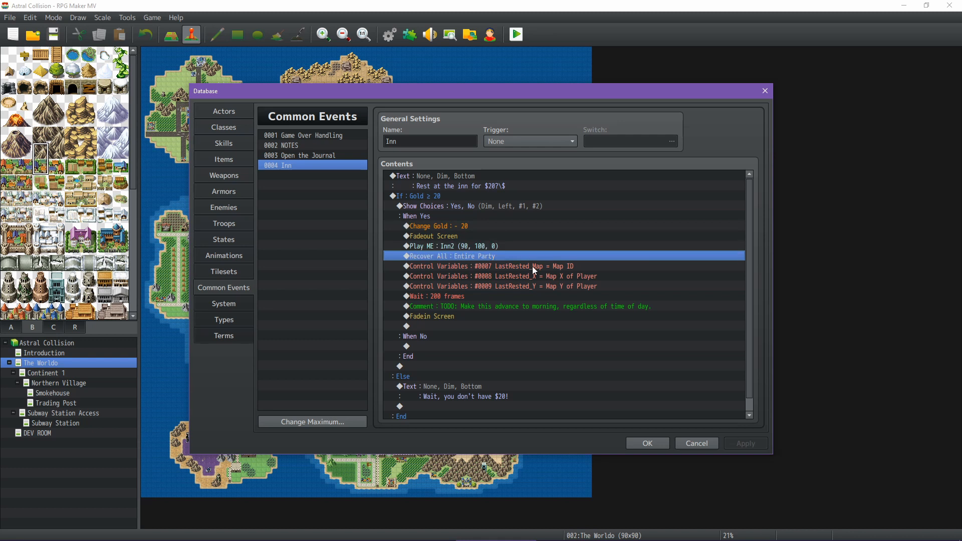
Review the rest of the Inn event: the LastRested variables, wait, music, fade-in, TODO comment and insufficient-money branch
{"action": "left_click", "coordinate": [568, 267]}
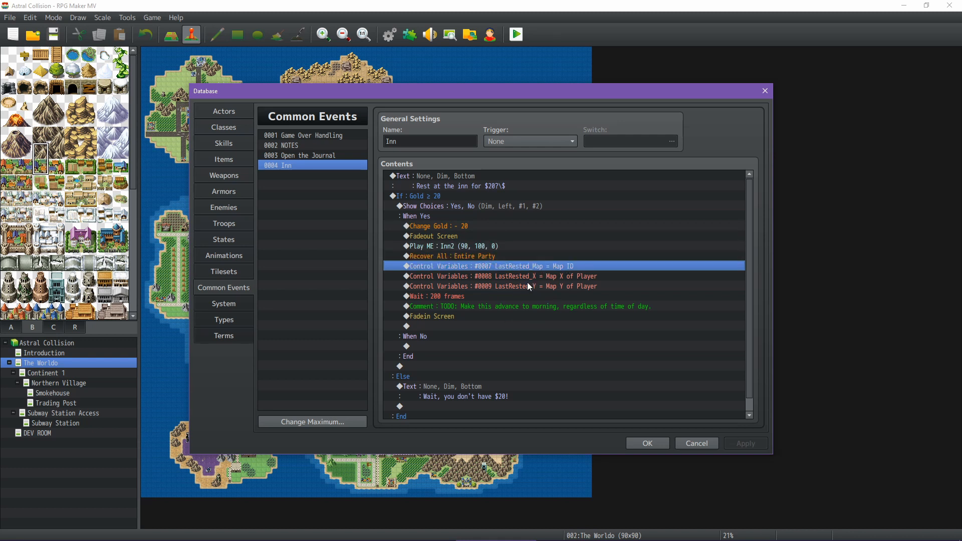
{"action": "left_click", "coordinate": [470, 297]}
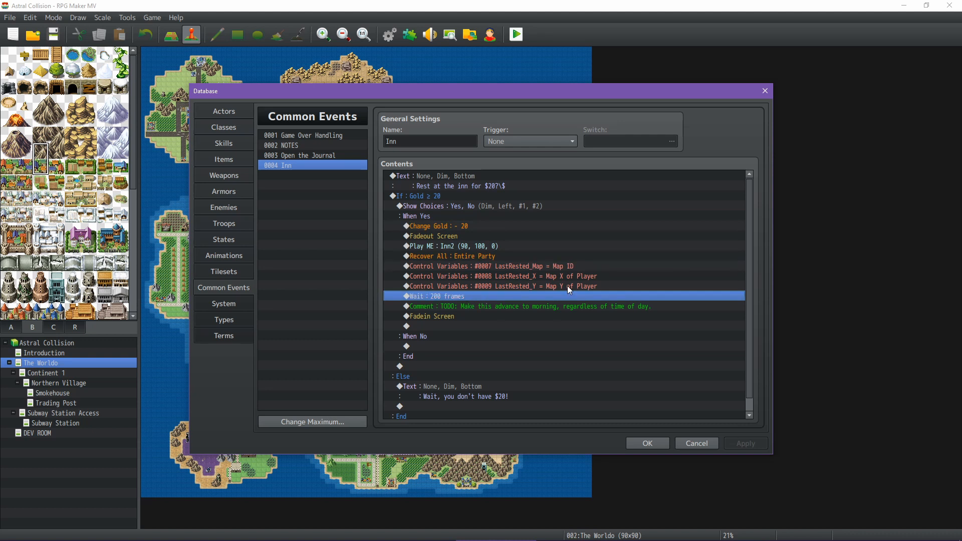
{"action": "left_click", "coordinate": [440, 248]}
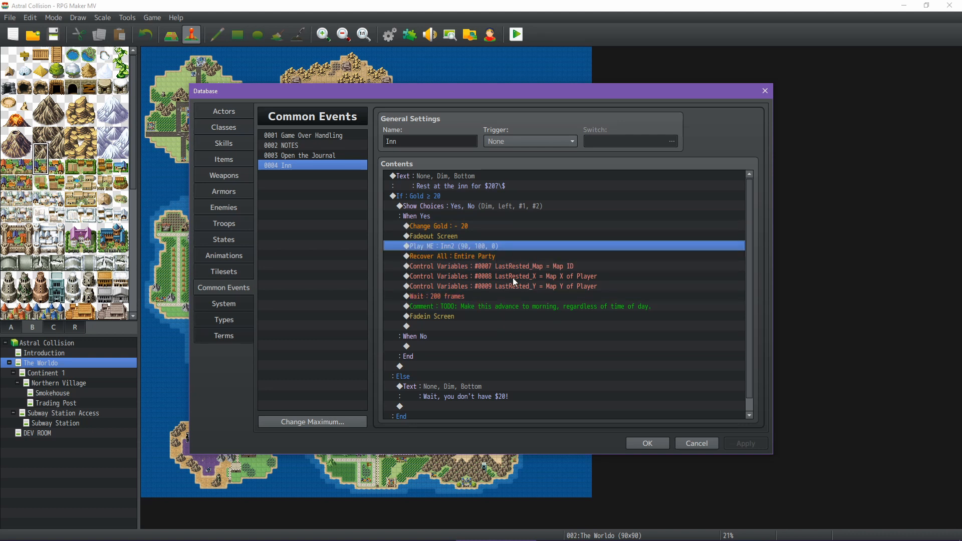
{"action": "left_click", "coordinate": [452, 320]}
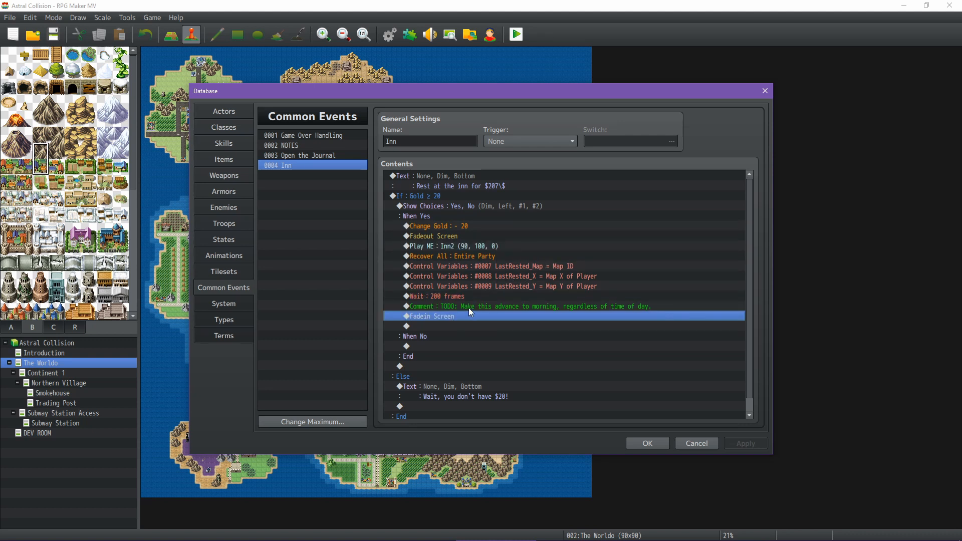
{"action": "left_click", "coordinate": [500, 307]}
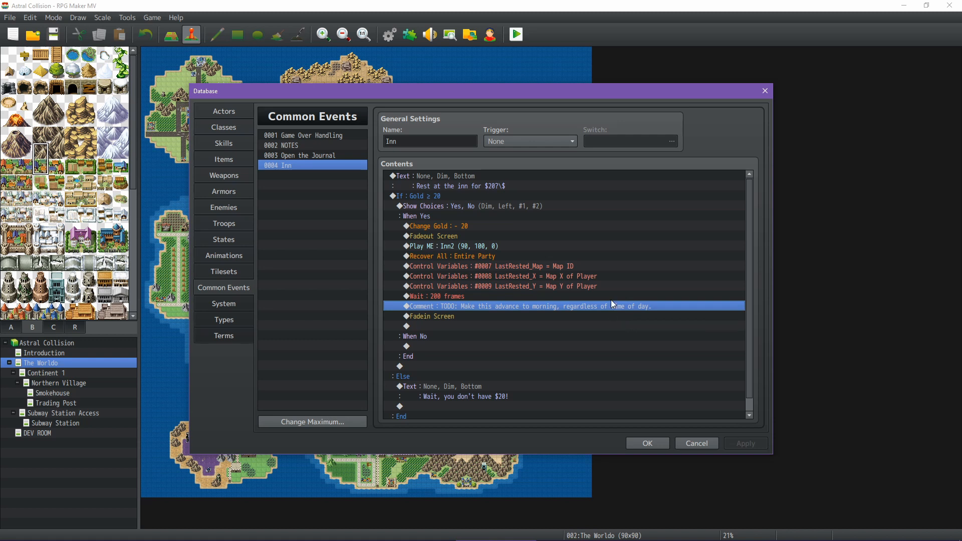
{"action": "scroll", "coordinate": [610, 289], "scroll_direction": "down", "scroll_amount": 1}
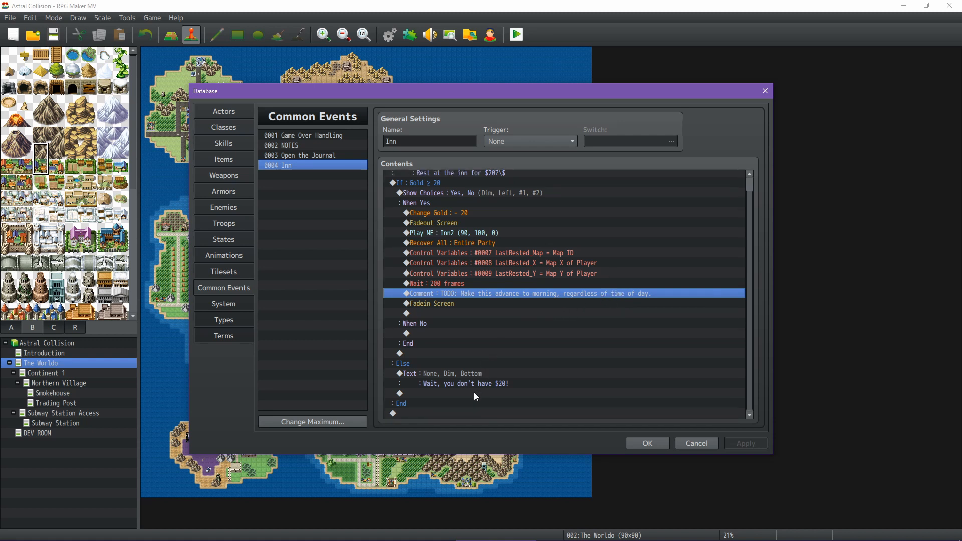
{"action": "scroll", "coordinate": [462, 315], "scroll_direction": "up", "scroll_amount": 1}
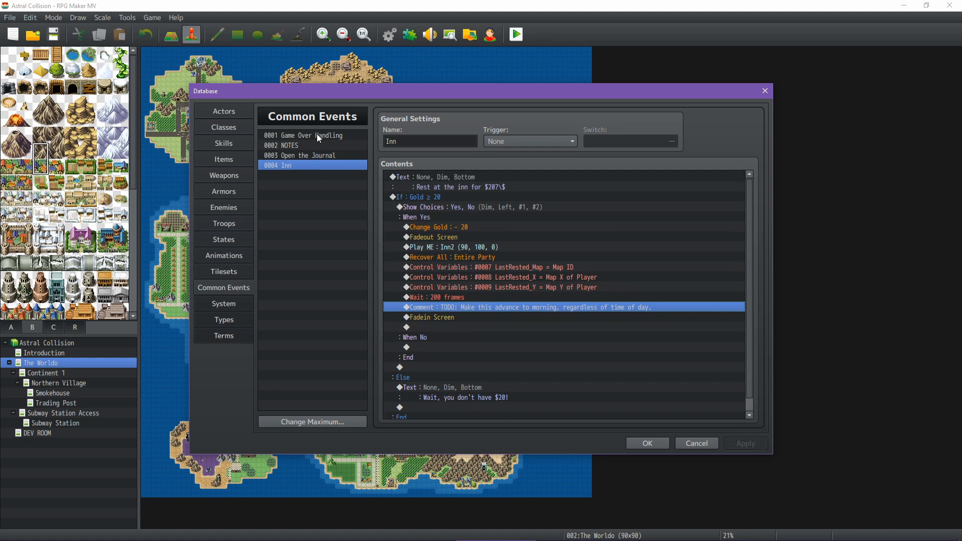
Trace the Inn event's three LastRested variables, view the Game Over Handling common event that uses them, and close the database
{"action": "left_click", "coordinate": [547, 258]}
{"action": "left_click", "coordinate": [546, 267]}
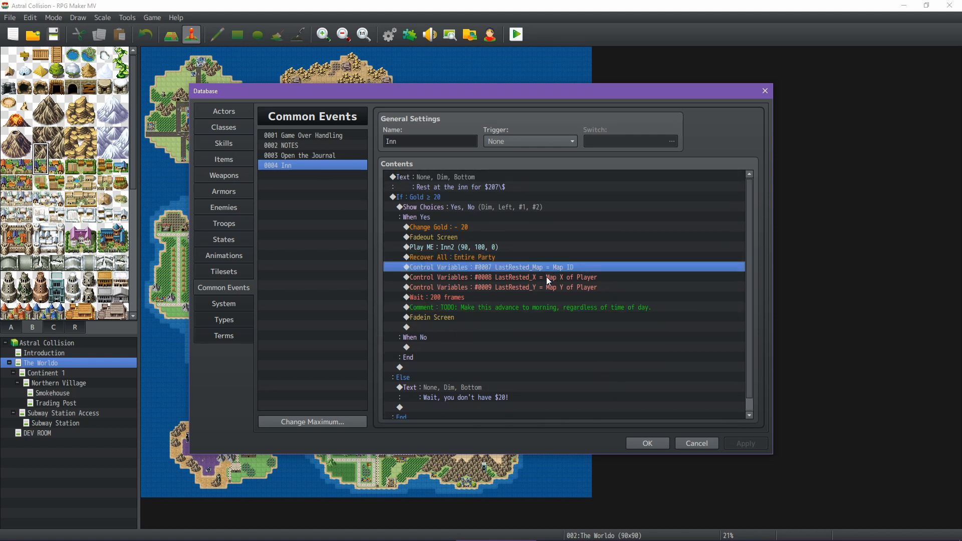
{"action": "left_click", "coordinate": [546, 277]}
{"action": "left_click", "coordinate": [546, 287]}
{"action": "left_click", "coordinate": [329, 136]}
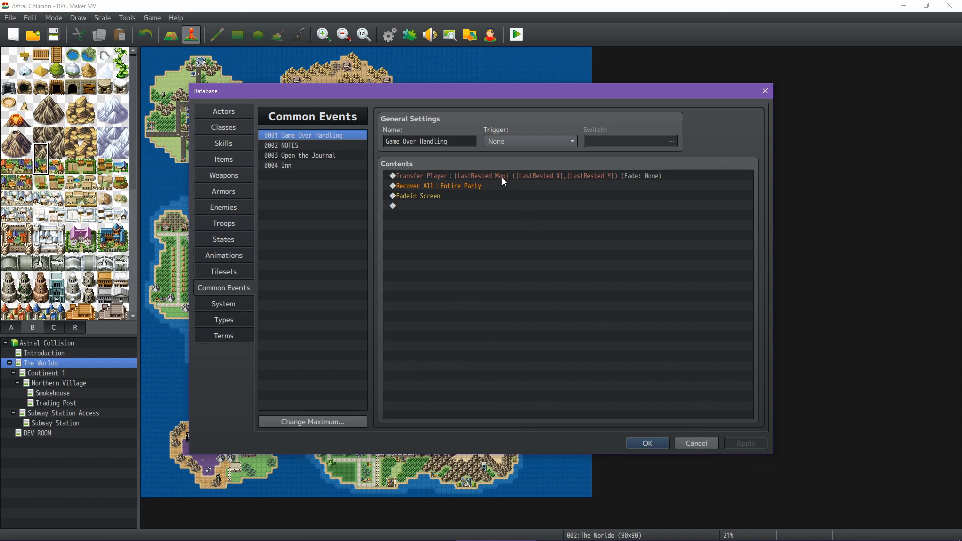
{"action": "left_click", "coordinate": [697, 443]}
Show the Introduction map at actual size and inspect the DUDE OF DESTINY event's commands, closing it without changes
{"action": "left_click", "coordinate": [59, 353]}
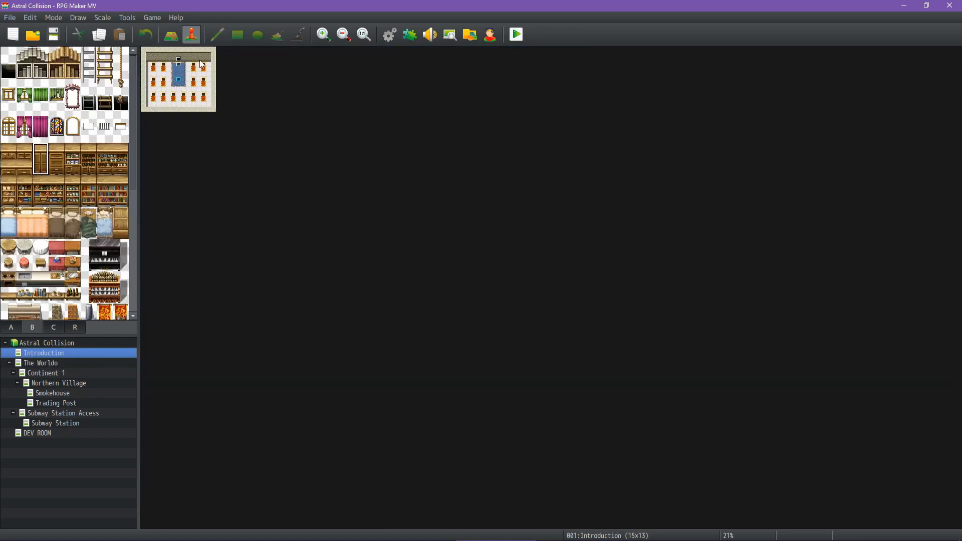
{"action": "left_click", "coordinate": [365, 34]}
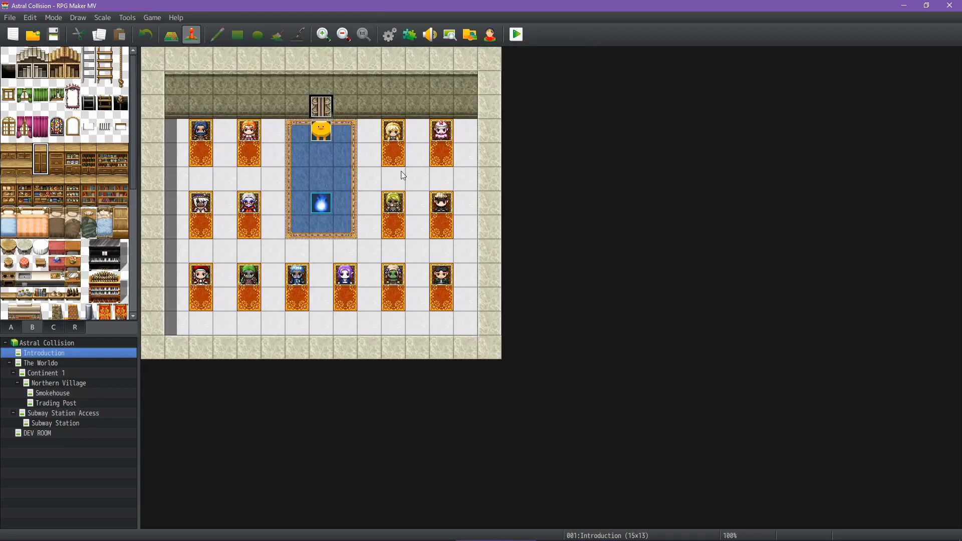
{"action": "double_click", "coordinate": [317, 133]}
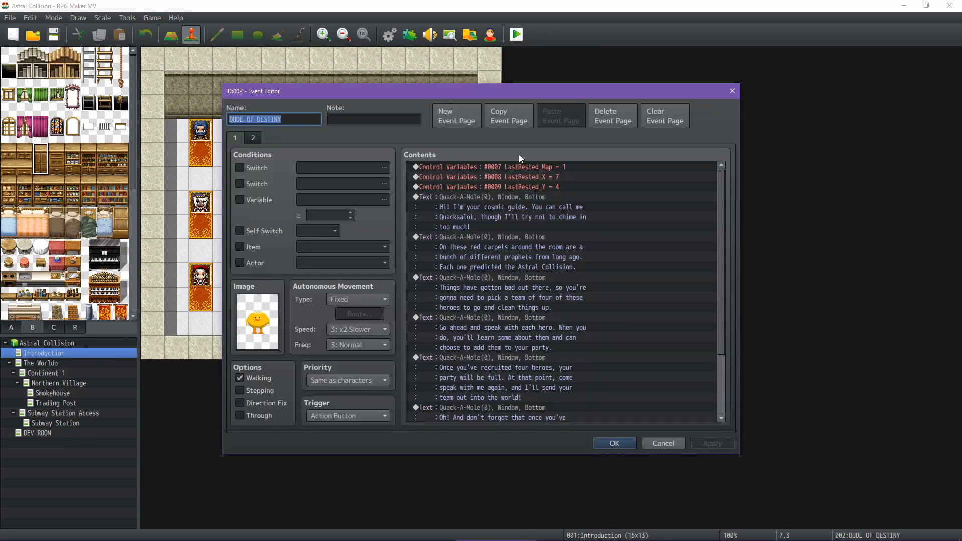
{"action": "left_click", "coordinate": [660, 441]}
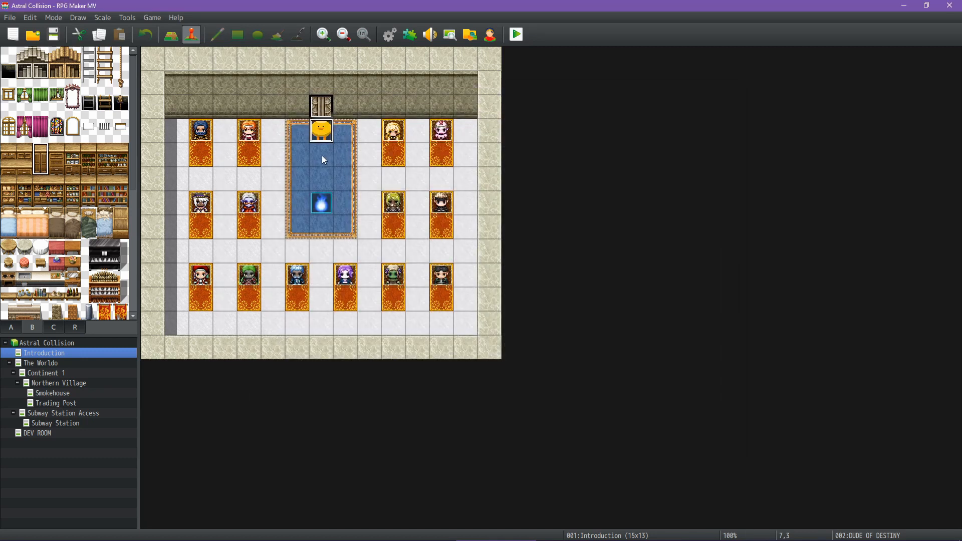
{"action": "left_click", "coordinate": [322, 156]}
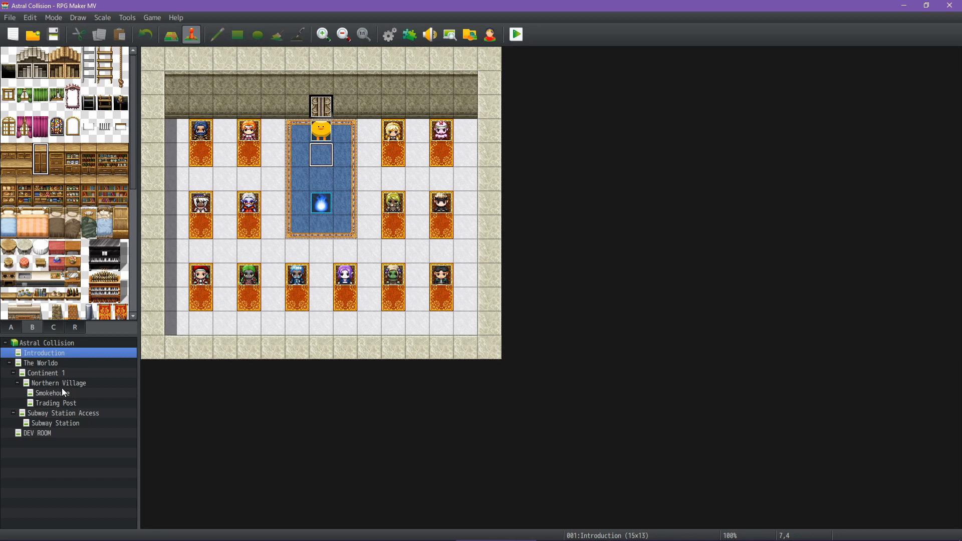
On the Trading Post map, preview the NPCs_Kendra character sprites for a new event beside the rug without assigning one
{"action": "left_click", "coordinate": [56, 403]}
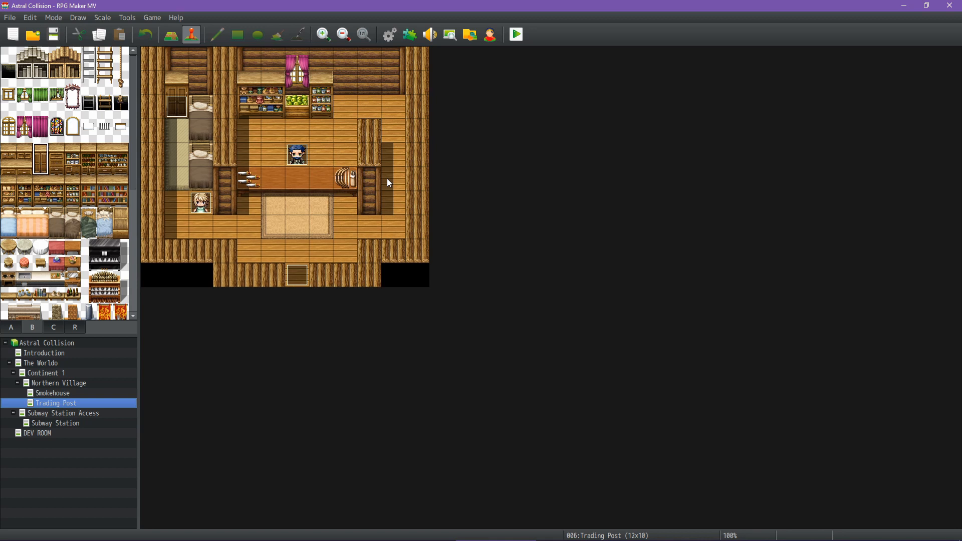
{"action": "double_click", "coordinate": [337, 225]}
{"action": "double_click", "coordinate": [252, 321]}
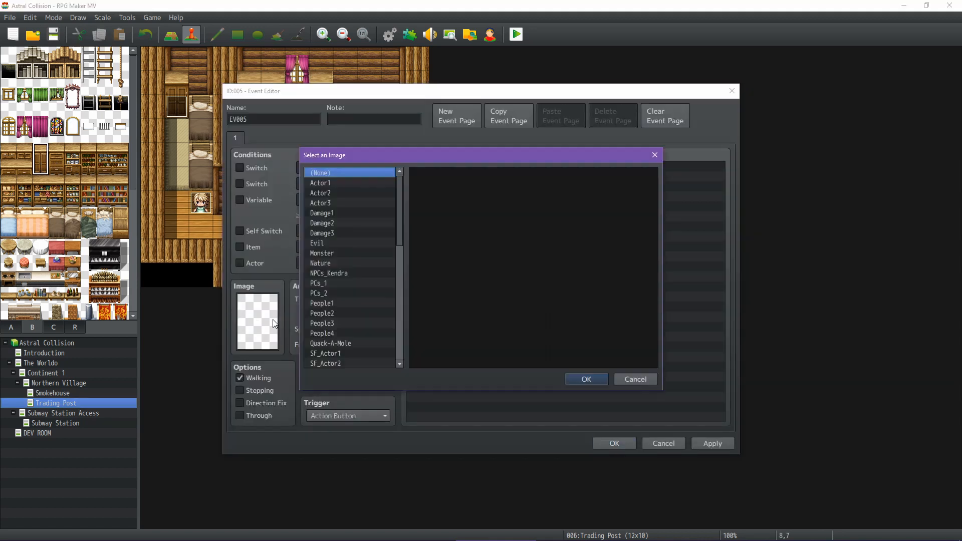
{"action": "left_click", "coordinate": [342, 273]}
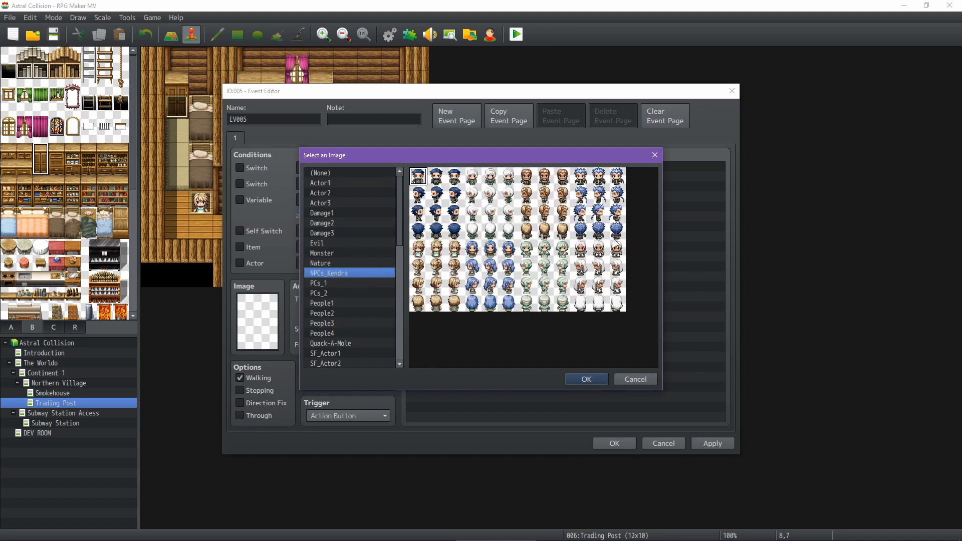
{"action": "left_click", "coordinate": [437, 182]}
{"action": "left_click", "coordinate": [441, 252]}
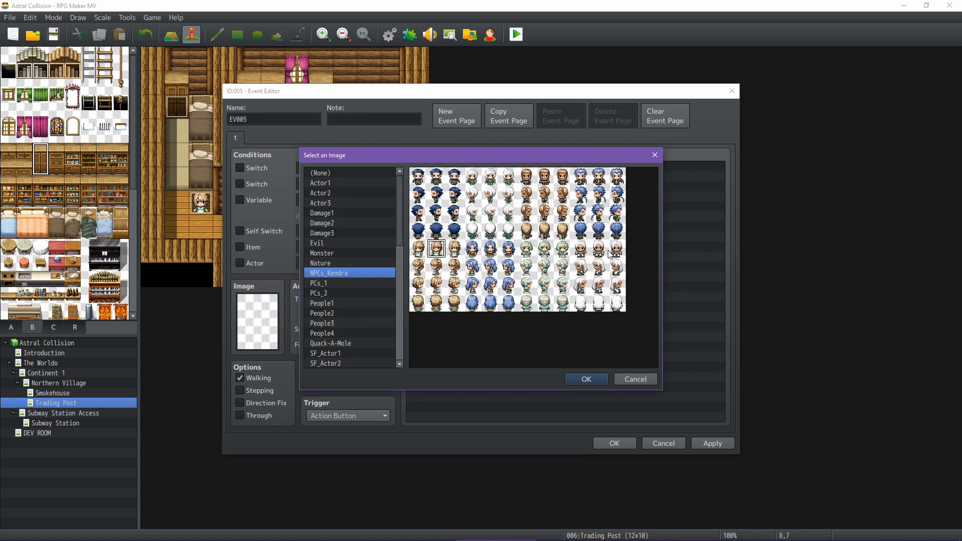
{"action": "left_click", "coordinate": [643, 379]}
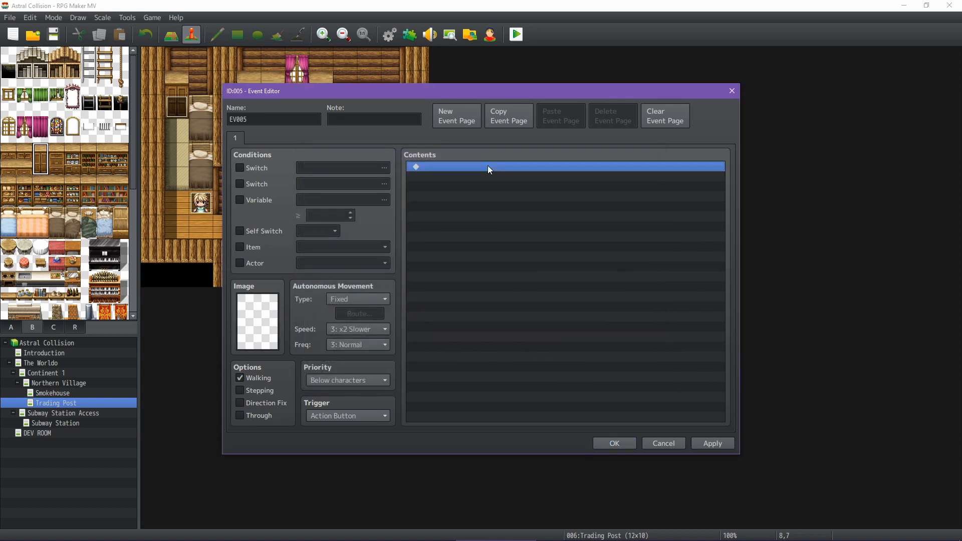
Preview the NPCs_Kendra face portraits through a Show Text command, and discard the command and the new event
{"action": "double_click", "coordinate": [488, 167]}
{"action": "left_click", "coordinate": [495, 169]}
{"action": "double_click", "coordinate": [450, 263]}
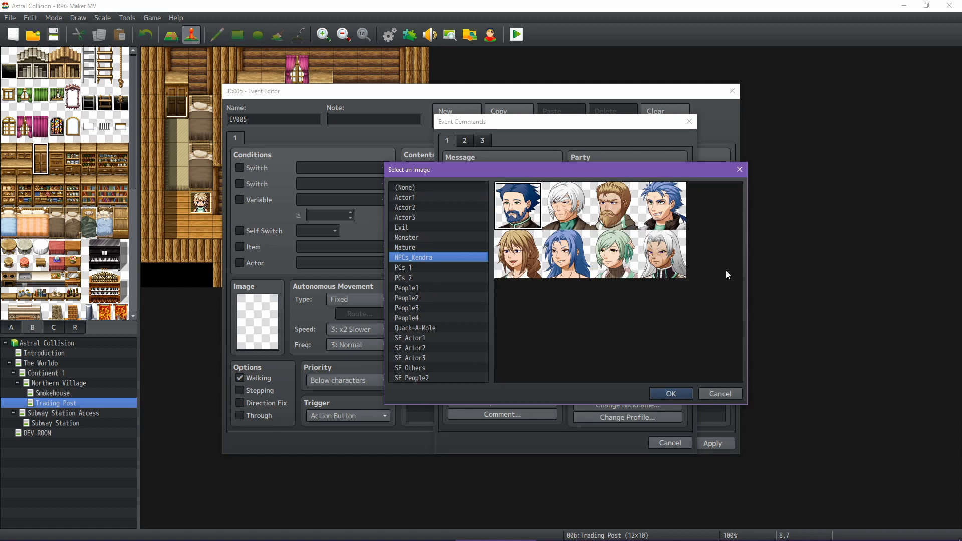
{"action": "left_click", "coordinate": [617, 262]}
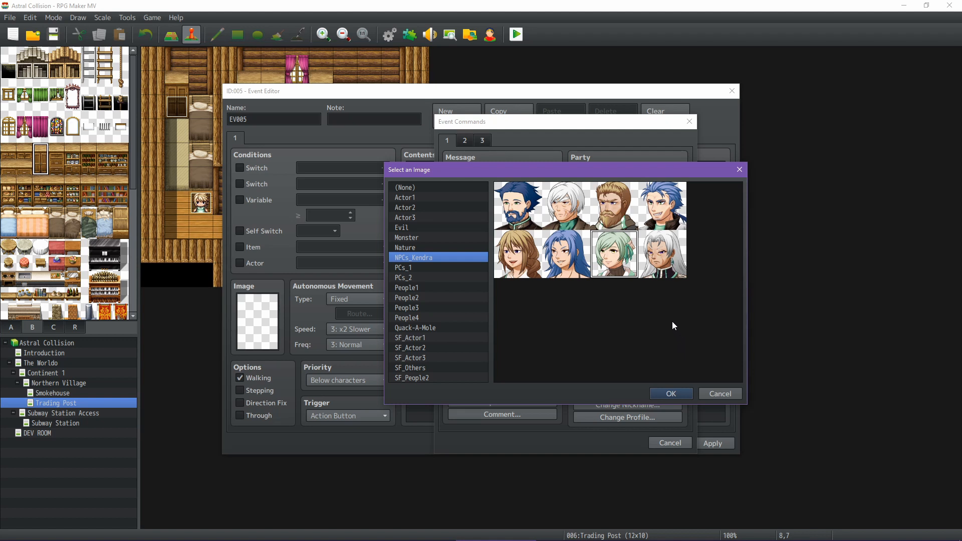
{"action": "left_click", "coordinate": [719, 394]}
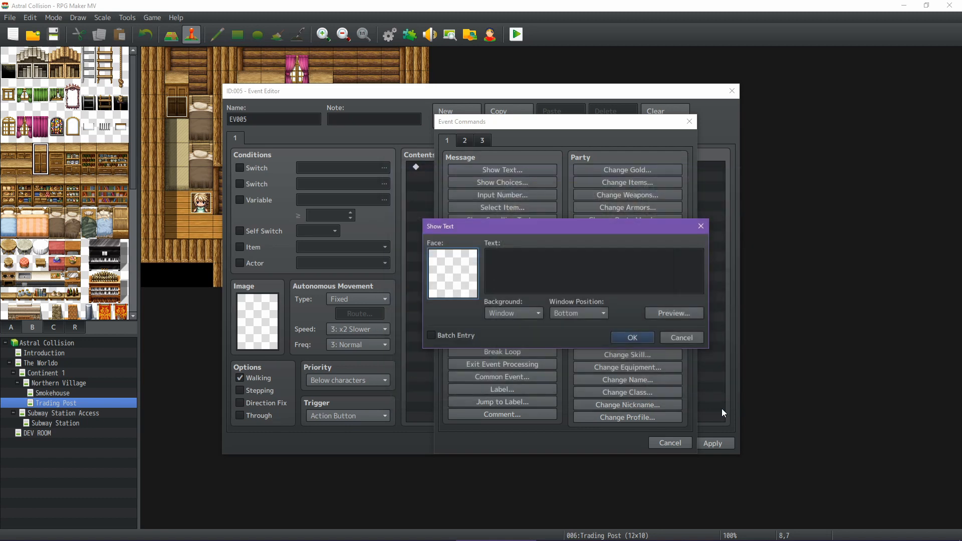
{"action": "left_click", "coordinate": [682, 338]}
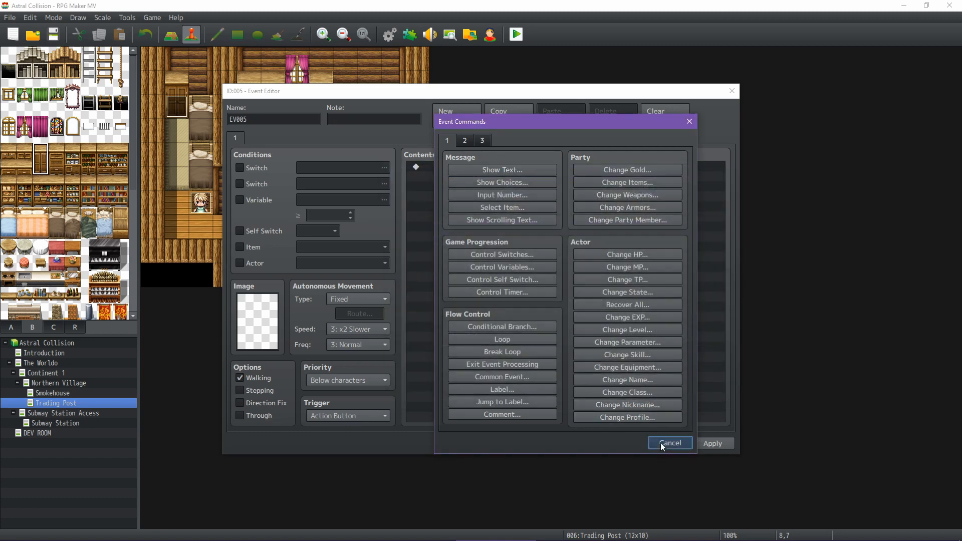
{"action": "left_click", "coordinate": [660, 442]}
{"action": "left_click", "coordinate": [662, 443]}
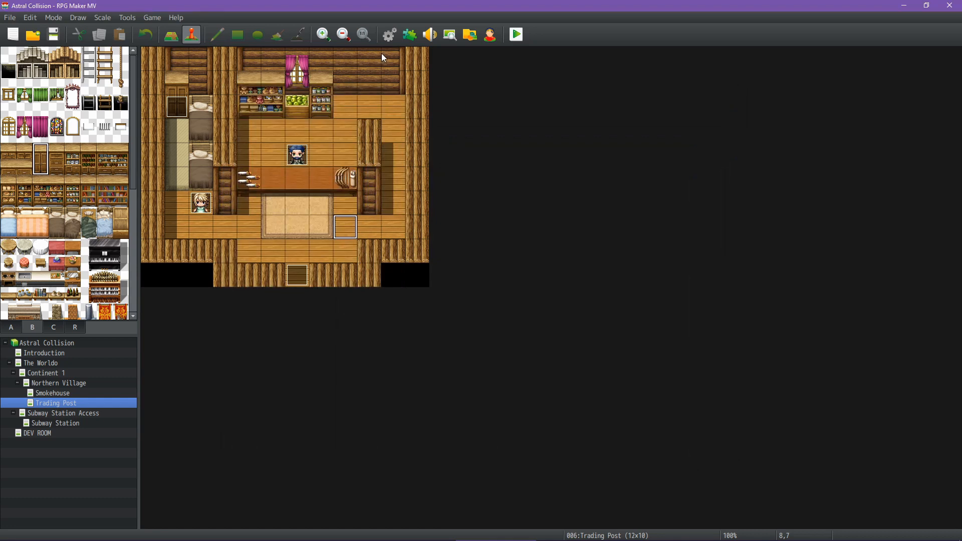
Open the database's Actors section and review the profiles, art and starting equipment of actors 0003 through 0006
{"action": "left_click", "coordinate": [397, 43]}
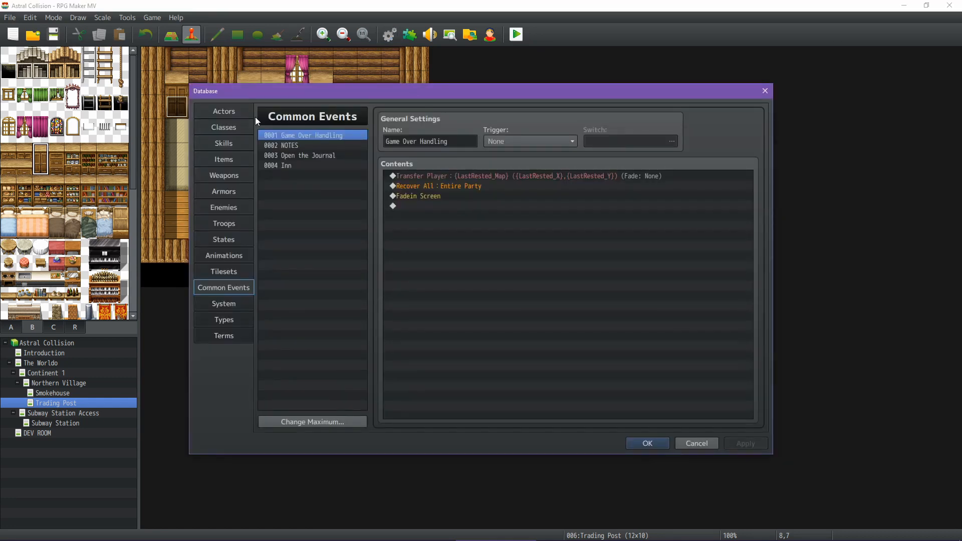
{"action": "left_click", "coordinate": [226, 114]}
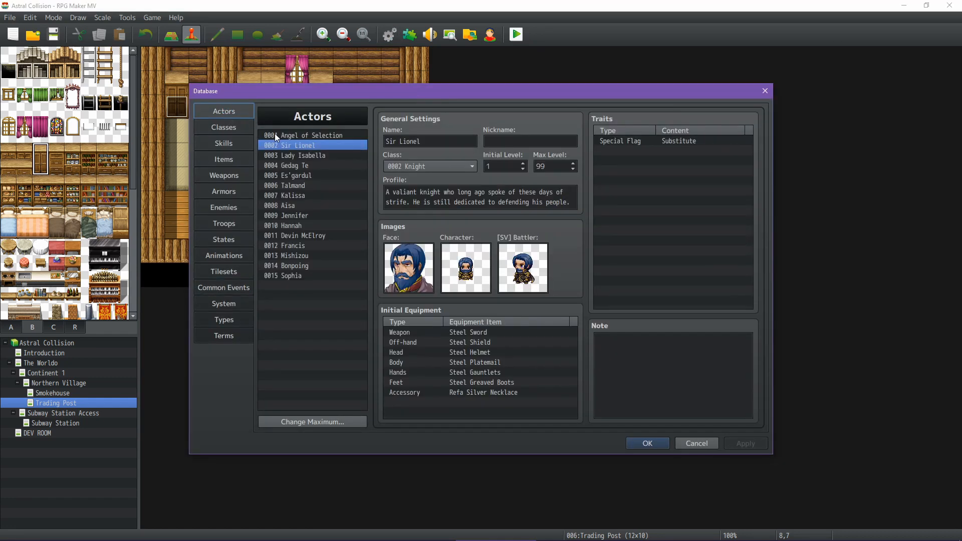
{"action": "left_click", "coordinate": [307, 156]}
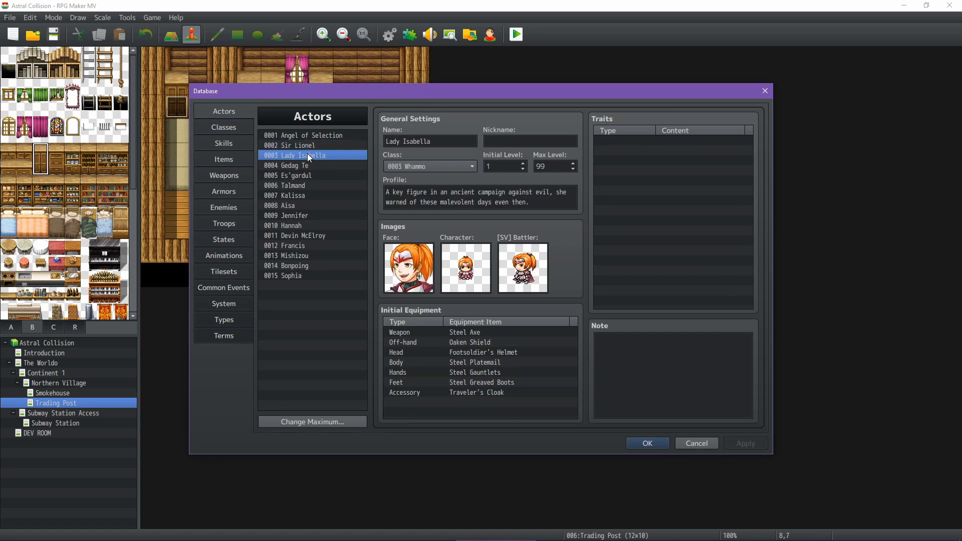
{"action": "key", "text": "Down"}
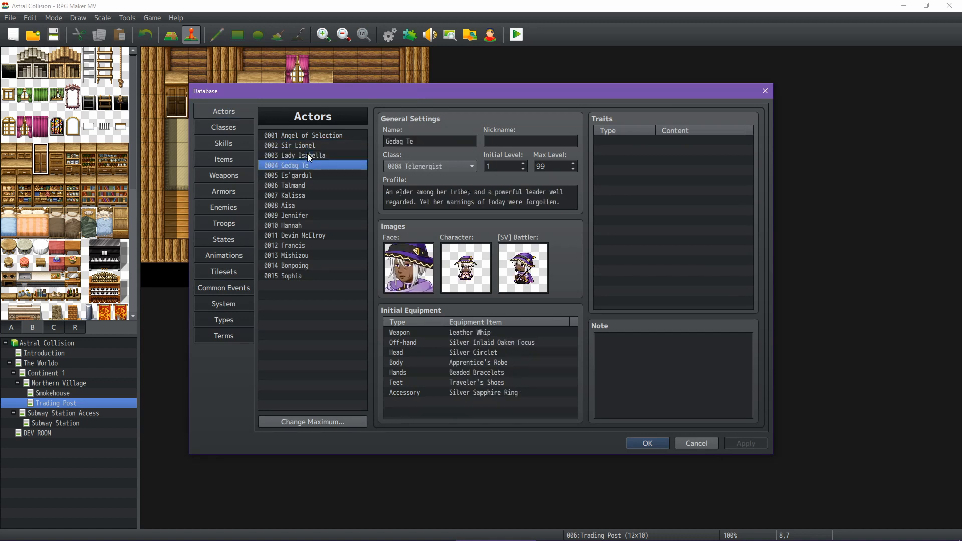
{"action": "key", "text": "Down"}
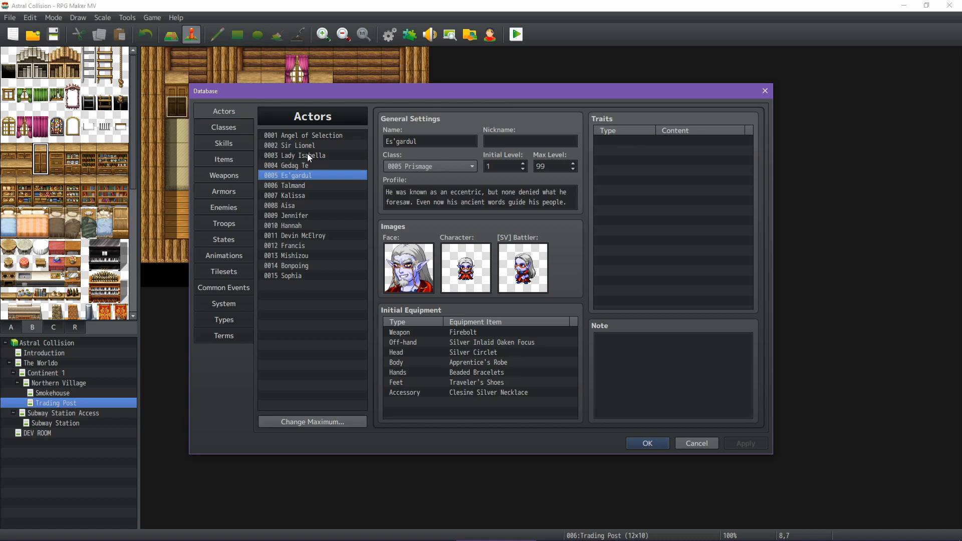
{"action": "key", "text": "Down"}
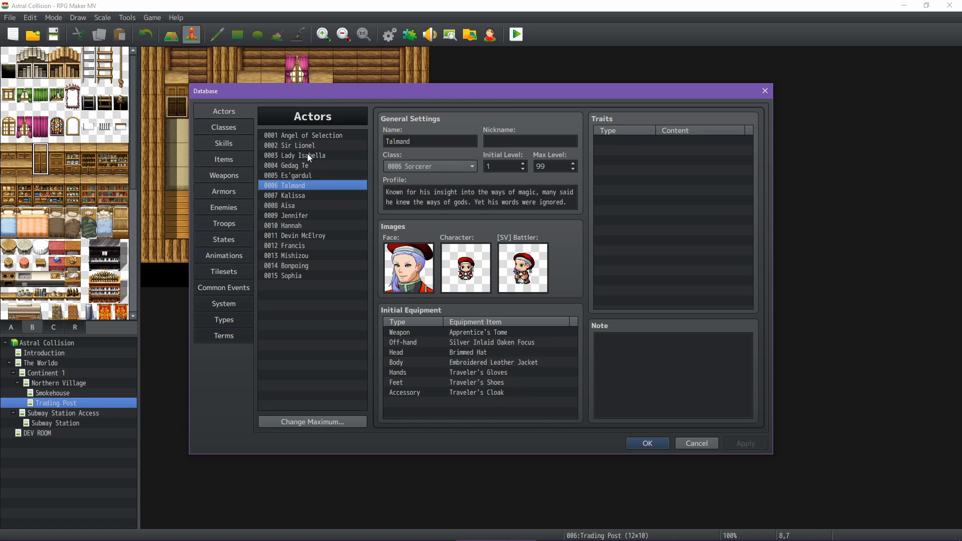
Compare actors 0002 through 0006 once more, from the Knight up to the Sorcerer
{"action": "key", "text": "Up"}
{"action": "key", "text": "Down"}
{"action": "key", "text": "Up"}
{"action": "key", "text": "Up"}
{"action": "key", "text": "Up"}
{"action": "key", "text": "Up"}
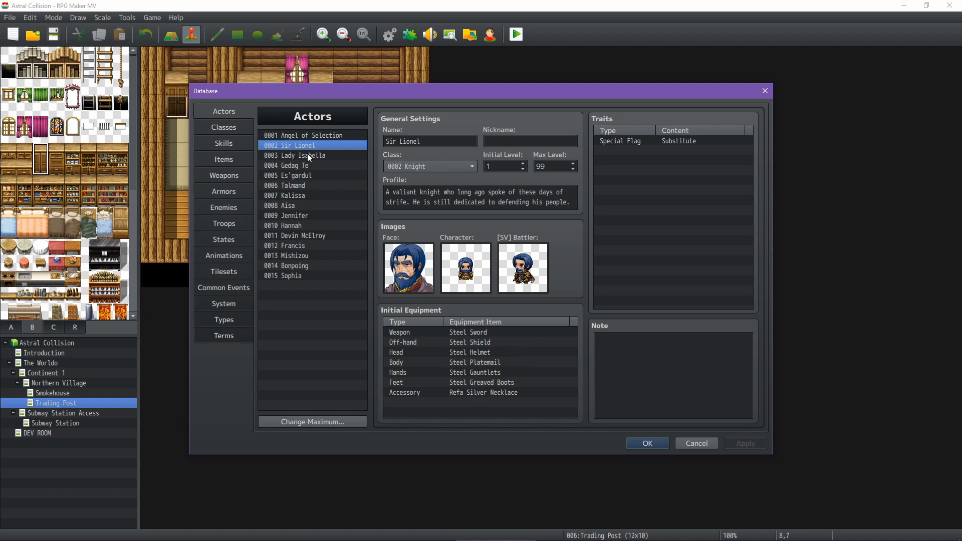
{"action": "key", "text": "Down"}
{"action": "key", "text": "Down"}
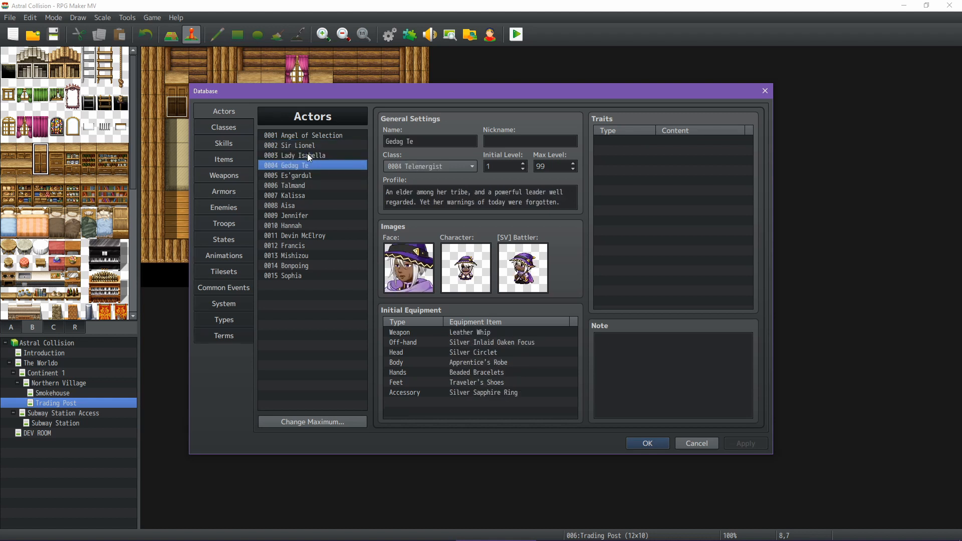
{"action": "key", "text": "Down"}
{"action": "key", "text": "Up"}
Review the profiles, classes and custom art of actors 0007 through 0015
{"action": "key", "text": "Down"}
{"action": "key", "text": "Down"}
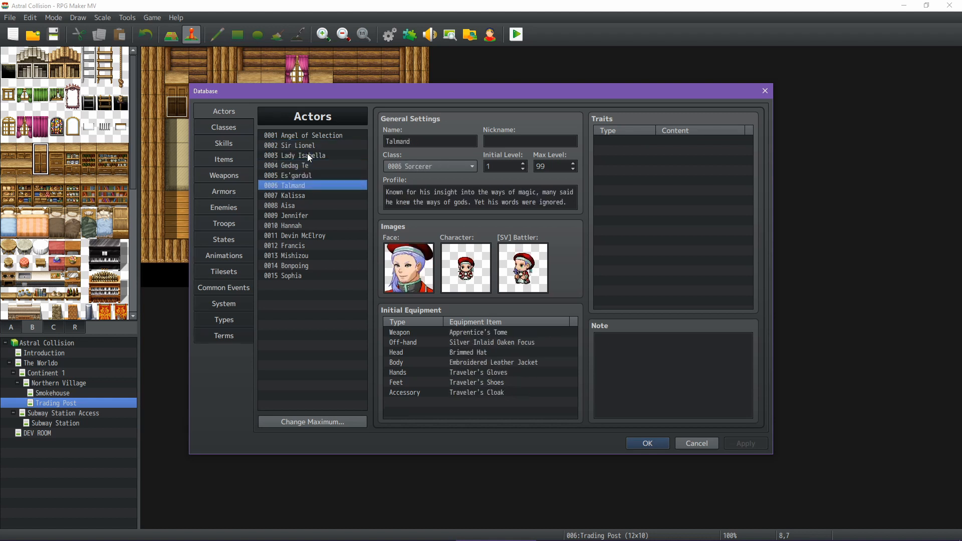
{"action": "key", "text": "Down"}
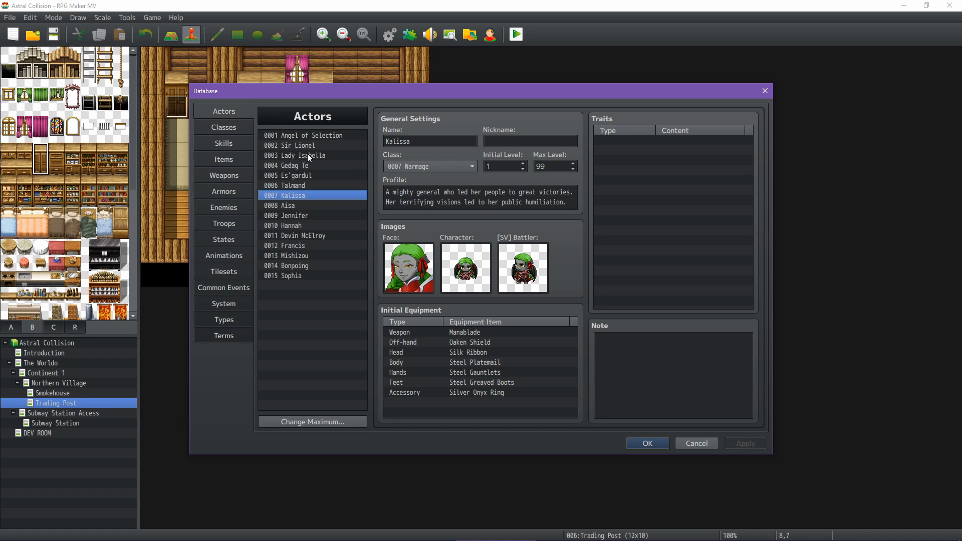
{"action": "key", "text": "Down"}
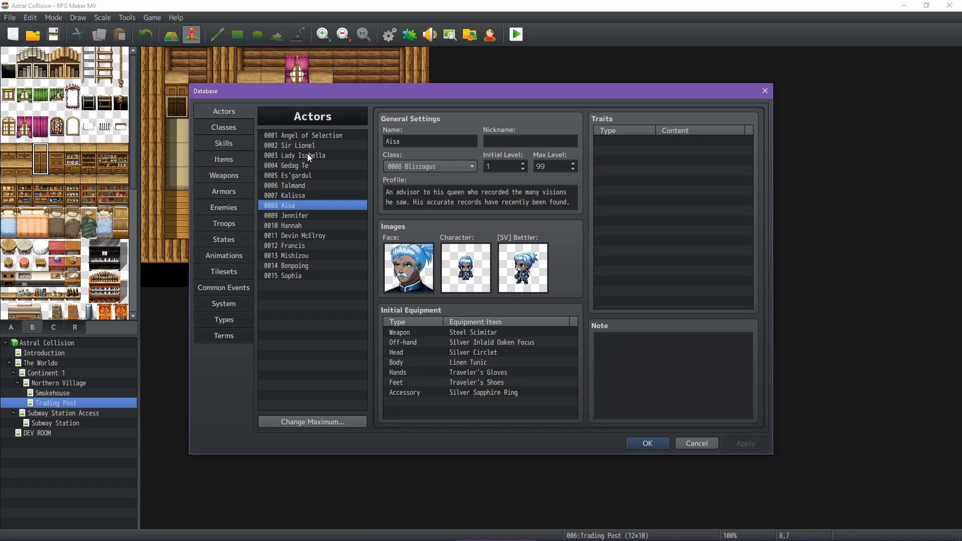
{"action": "key", "text": "Down"}
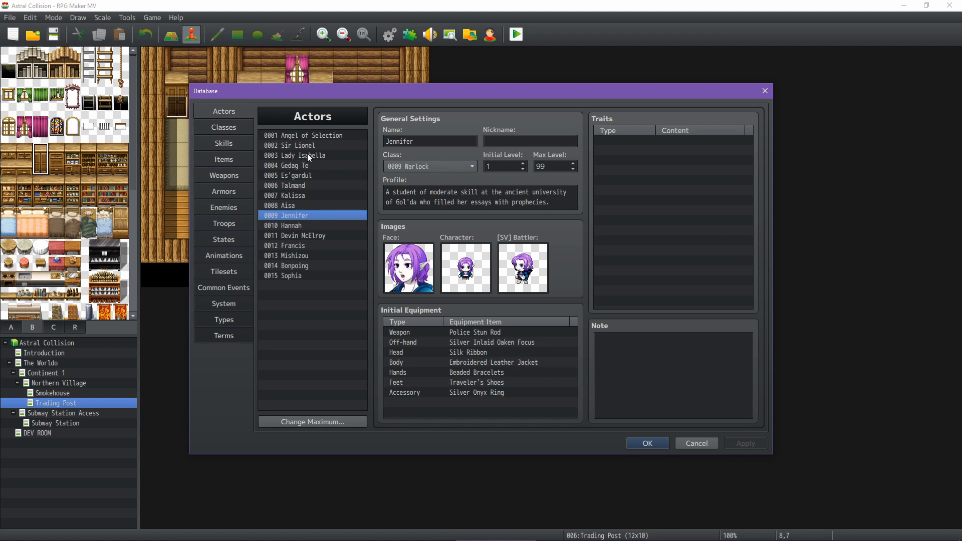
{"action": "key", "text": "Down"}
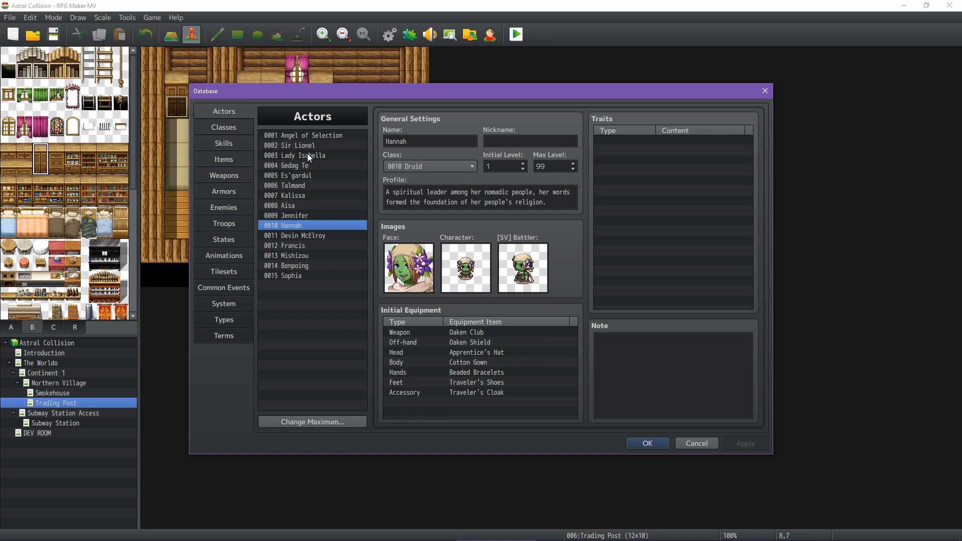
{"action": "key", "text": "Down"}
{"action": "key", "text": "Down"}
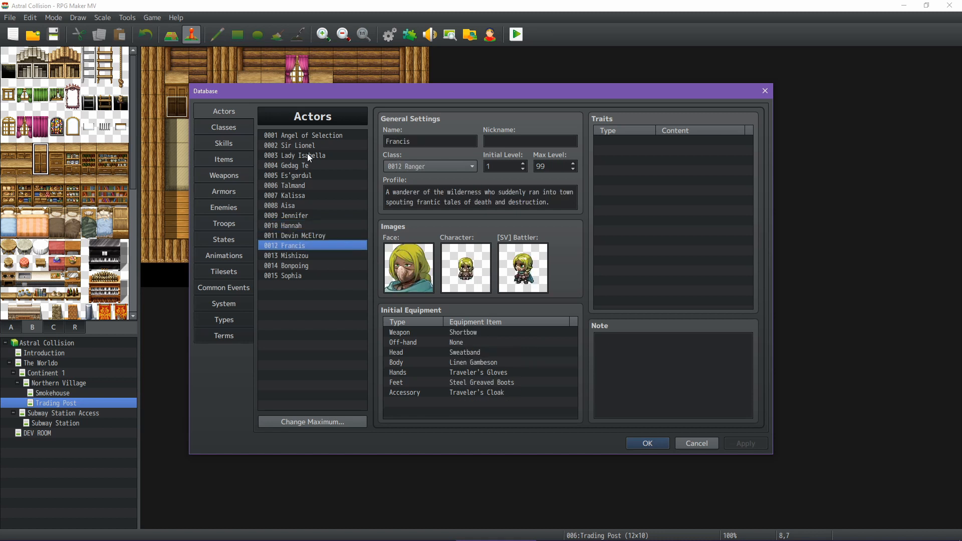
{"action": "key", "text": "Down"}
{"action": "key", "text": "Down"}
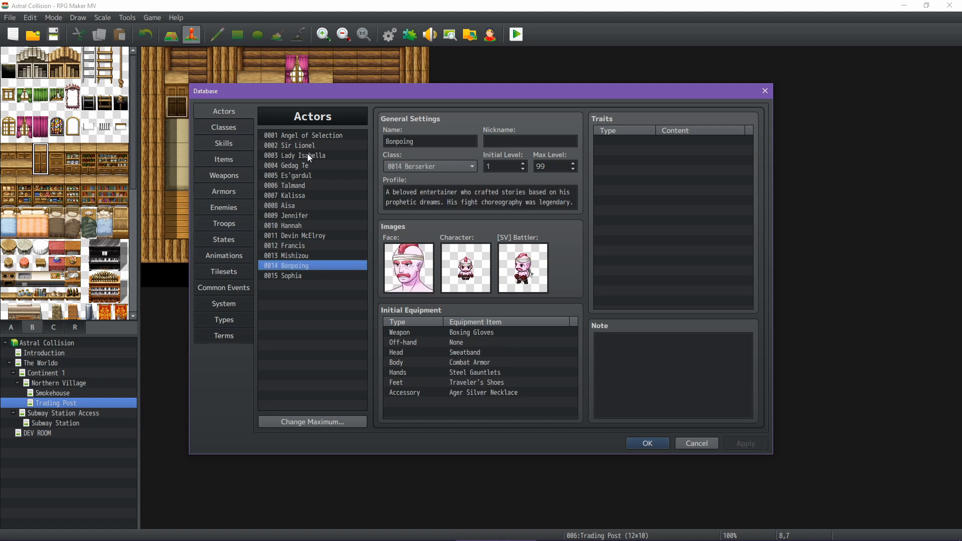
{"action": "key", "text": "Down"}
Go back through the actors to the Angel of Selection, view the Warlock actor 0009, and close the database without changes
{"action": "key", "text": "Up"}
{"action": "key", "text": "Up"}
{"action": "key", "text": "Up"}
{"action": "key", "text": "Up"}
{"action": "key", "text": "Up"}
{"action": "key", "text": "Up"}
{"action": "key", "text": "Up"}
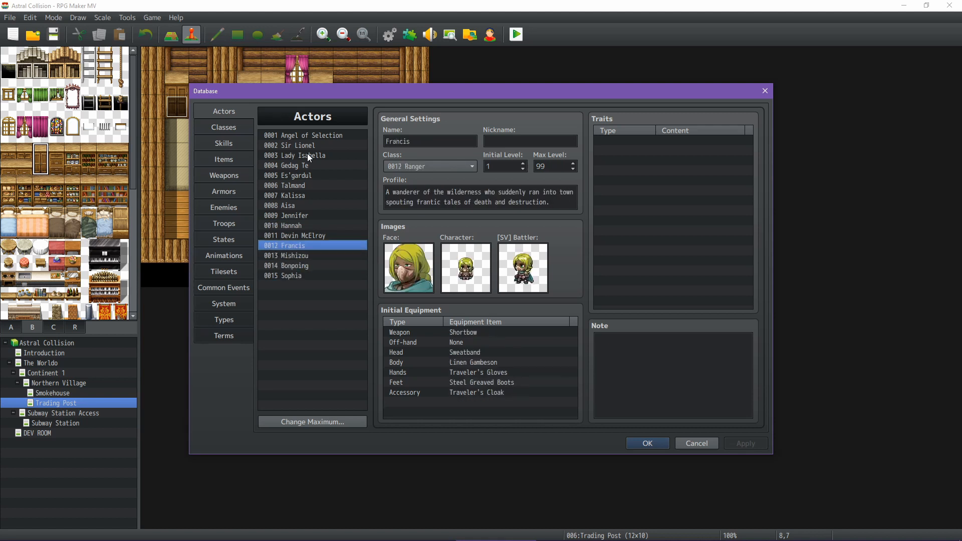
{"action": "key", "text": "Up"}
{"action": "key", "text": "Up"}
{"action": "key", "text": "Up"}
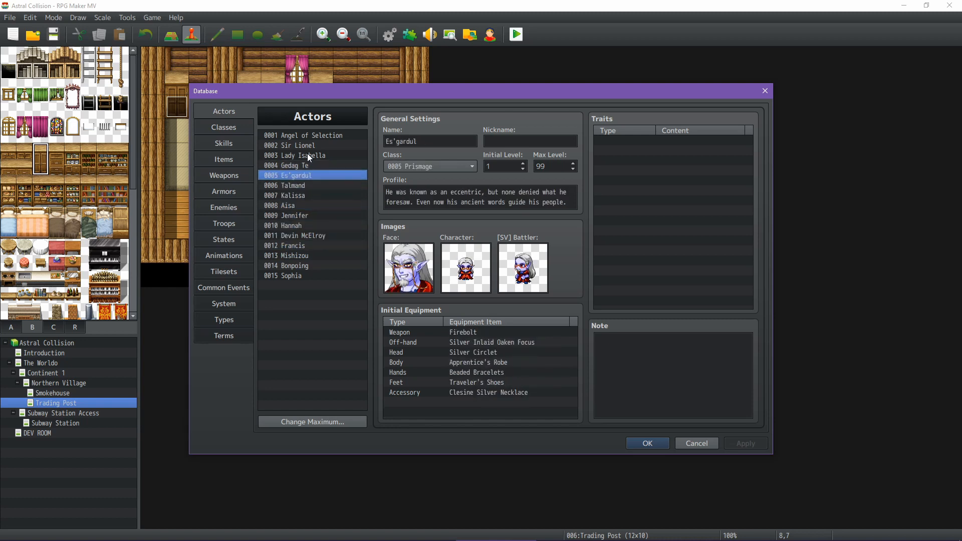
{"action": "key", "text": "Up"}
{"action": "key", "text": "Up"}
{"action": "key", "text": "Up"}
{"action": "key", "text": "Up"}
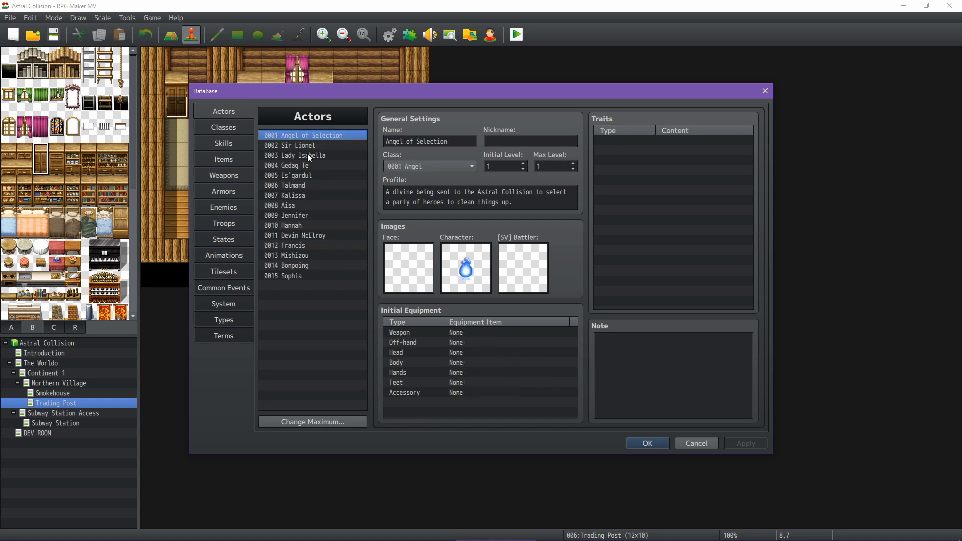
{"action": "key", "text": "Down"}
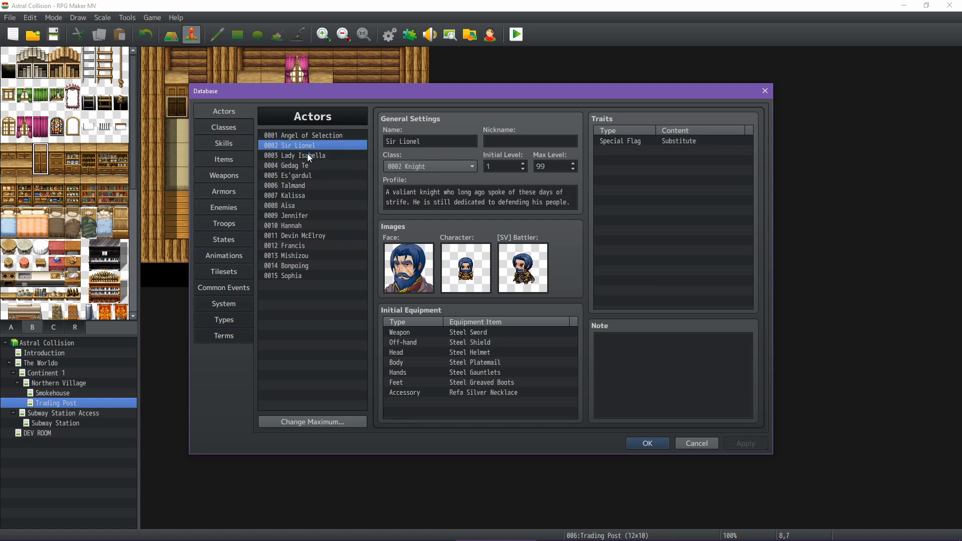
{"action": "key", "text": "Down"}
{"action": "key", "text": "Down"}
{"action": "key", "text": "Down"}
{"action": "key", "text": "Down"}
{"action": "key", "text": "Down"}
{"action": "key", "text": "Down"}
{"action": "key", "text": "Down"}
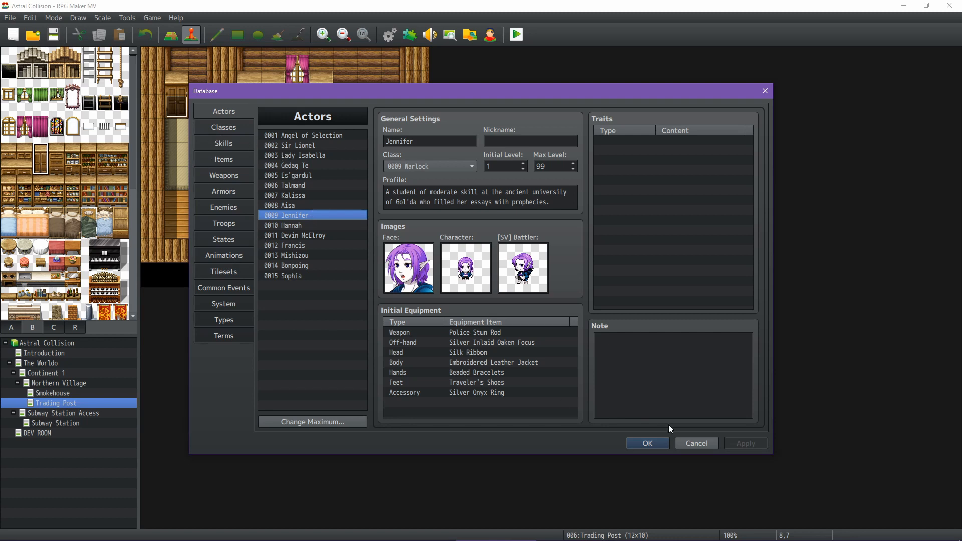
{"action": "left_click", "coordinate": [695, 443]}
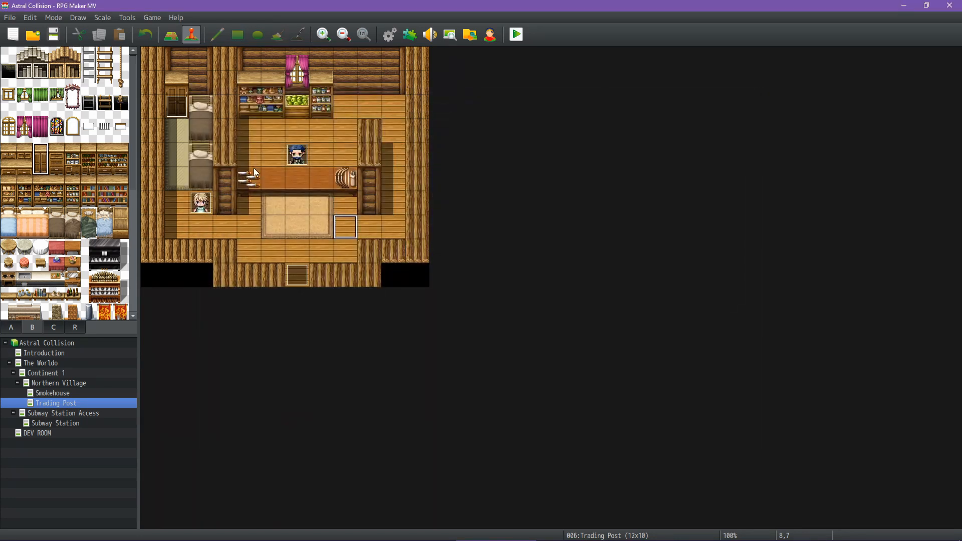
Inspect the Trading Post Shopkeep event's Shop Processing command and facing-up conditional branch, leaving the event unchanged
{"action": "double_click", "coordinate": [297, 155]}
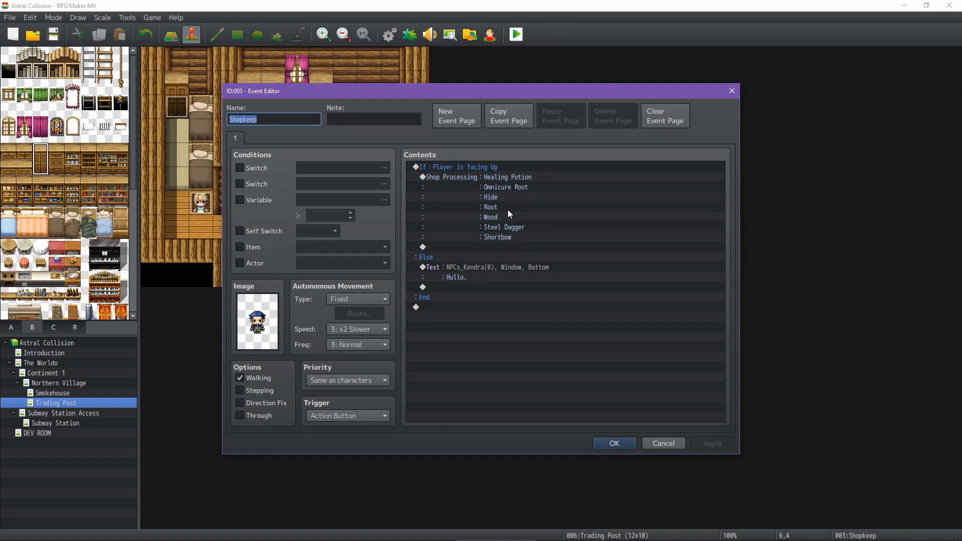
{"action": "left_click", "coordinate": [507, 175]}
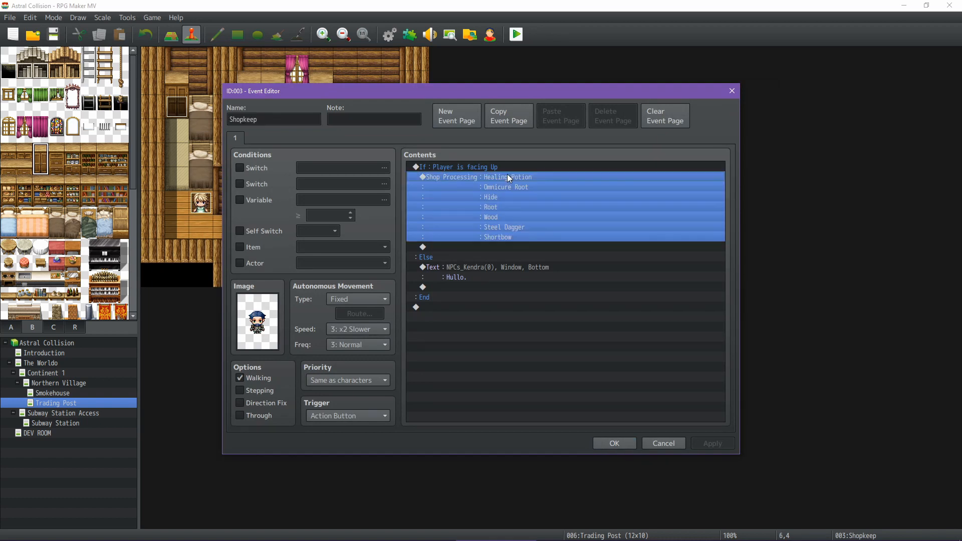
{"action": "left_click", "coordinate": [664, 444]}
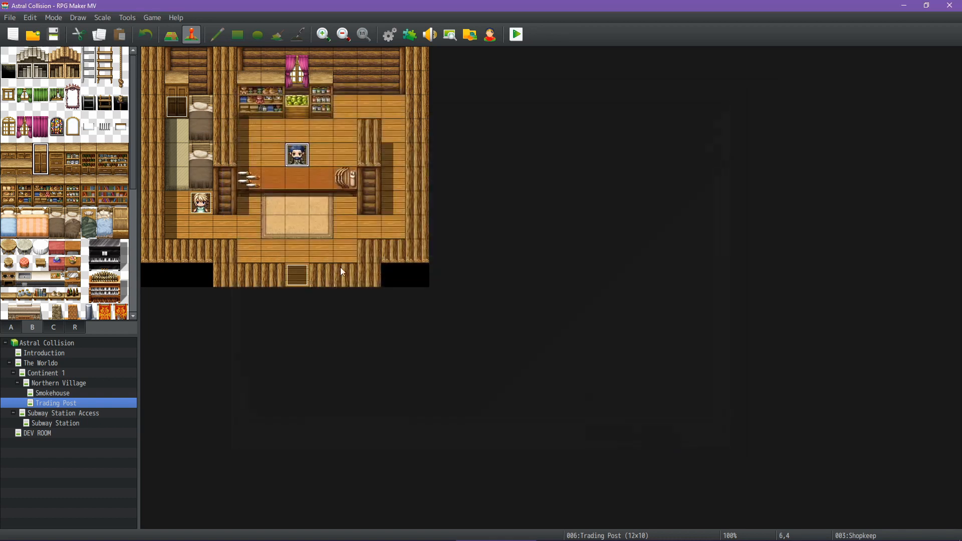
{"action": "double_click", "coordinate": [289, 156]}
{"action": "left_click", "coordinate": [468, 166]}
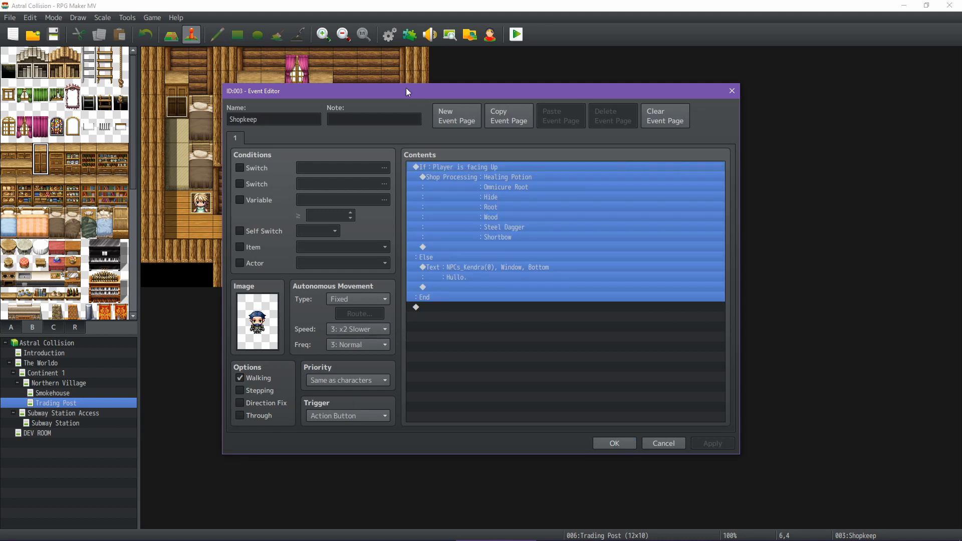
{"action": "left_click_drag", "start_coordinate": [406, 88], "coordinate": [579, 121]}
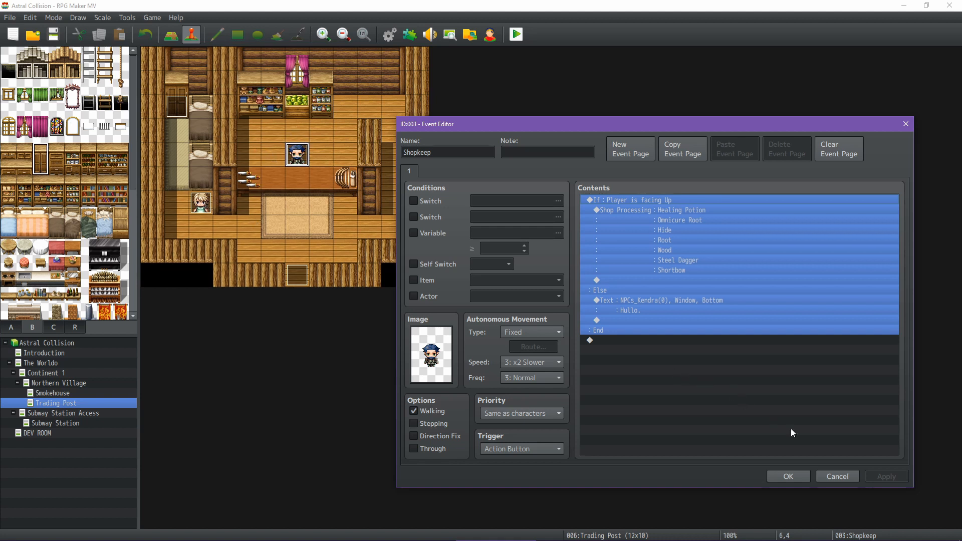
{"action": "left_click", "coordinate": [825, 473]}
Inspect the Innkeep event's call to the Inn common event, and close it without changes
{"action": "double_click", "coordinate": [201, 205]}
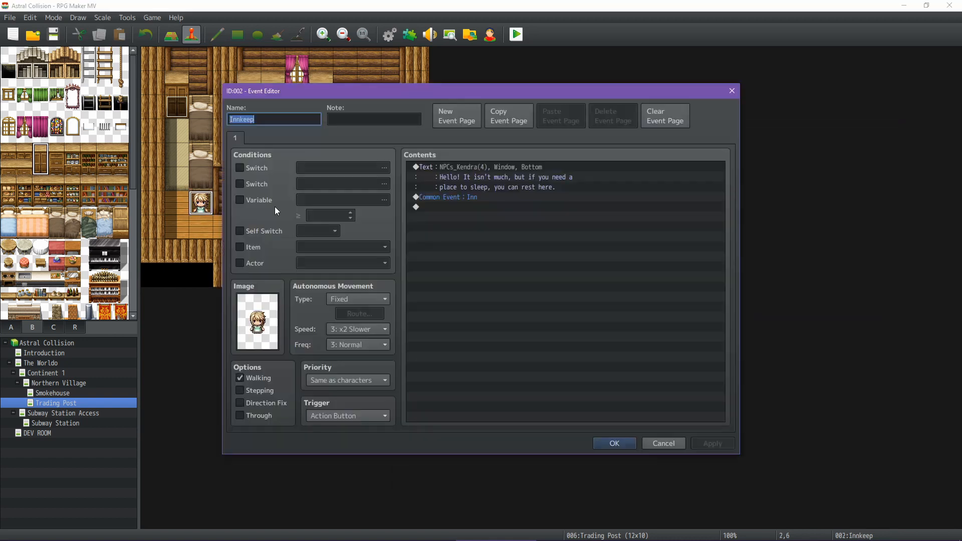
{"action": "left_click", "coordinate": [453, 199]}
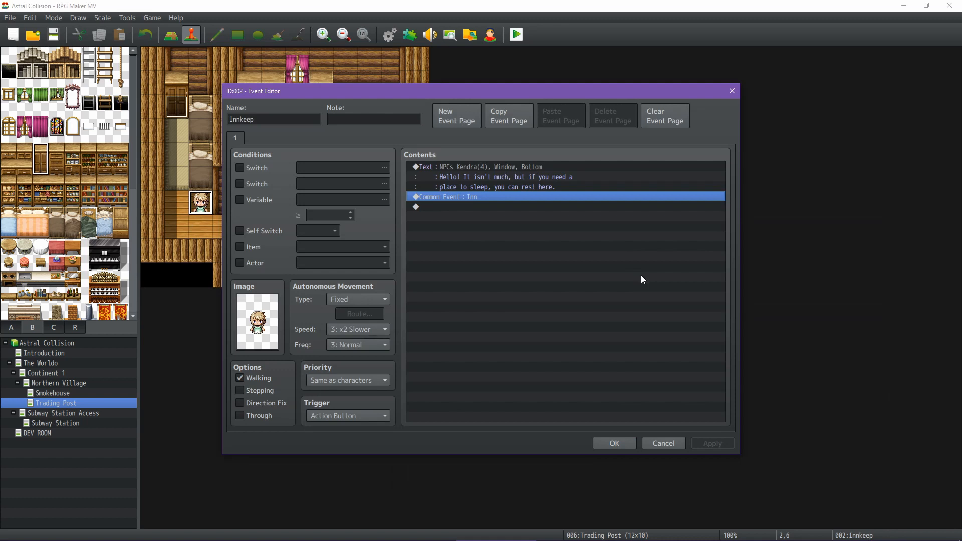
{"action": "left_click", "coordinate": [663, 442]}
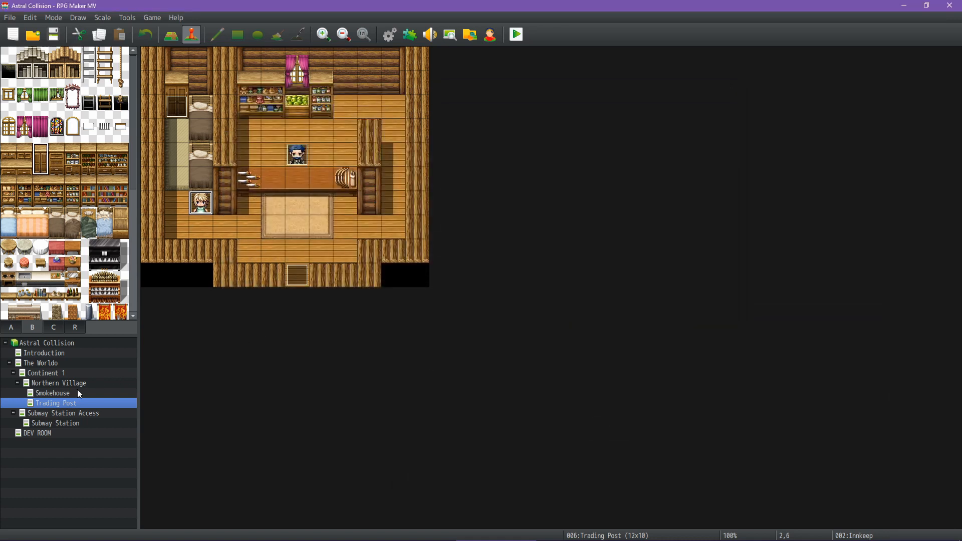
Show the Northern Village map, and select the village's event in the northern forest of The Worldo map
{"action": "left_click", "coordinate": [64, 382]}
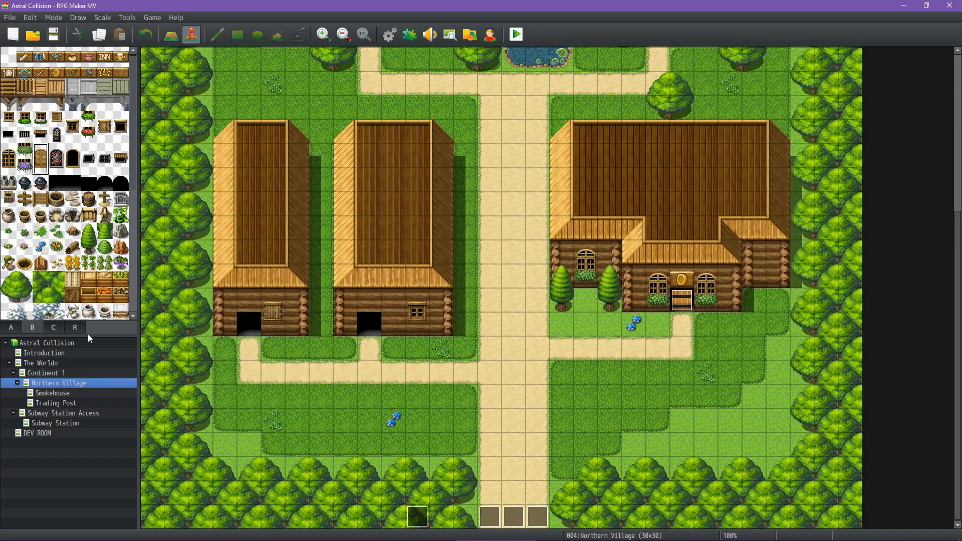
{"action": "left_click", "coordinate": [56, 362]}
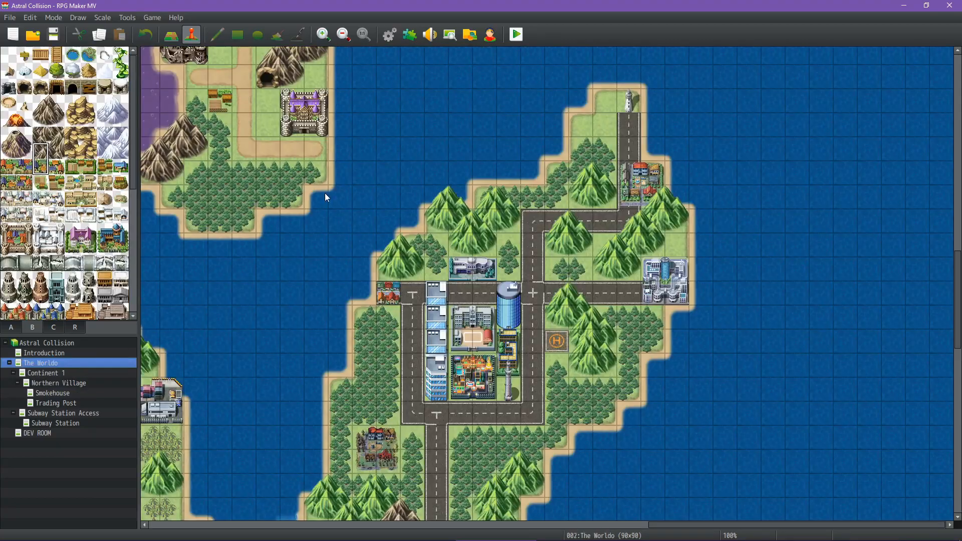
{"action": "middle_click_drag", "start_coordinate": [322, 273], "coordinate": [435, 213]}
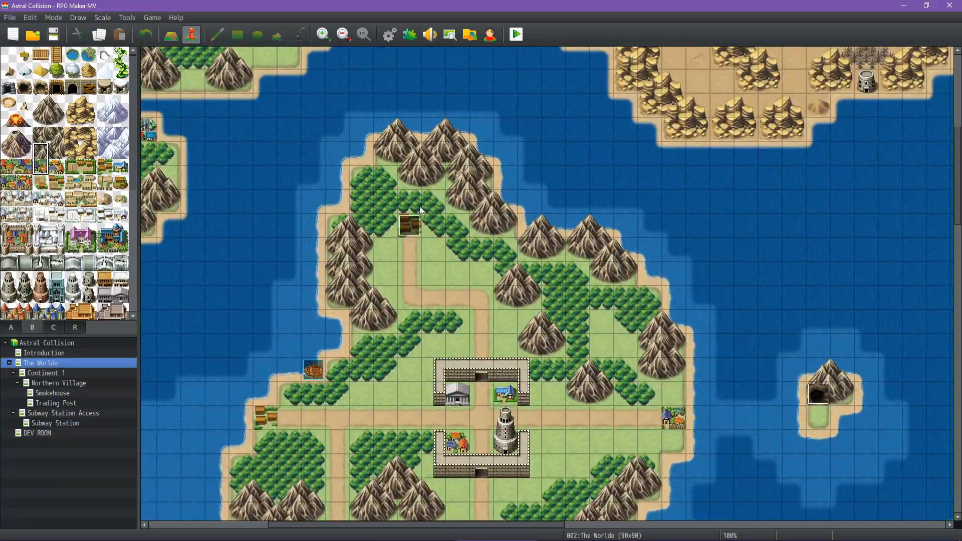
{"action": "left_click", "coordinate": [411, 221]}
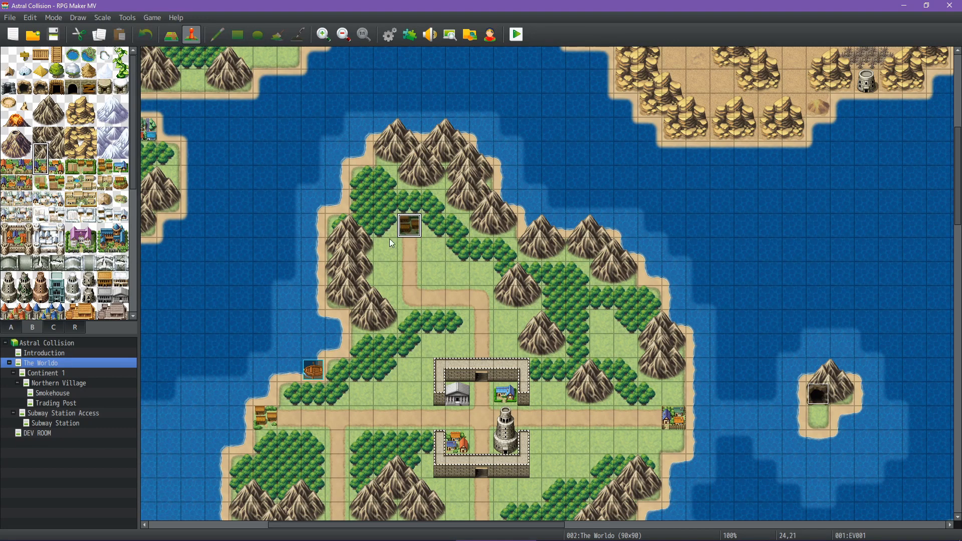
Open The Worldo's map properties and examine its encounter list, selecting the Giant Rat*2 troop
{"action": "right_click", "coordinate": [68, 362]}
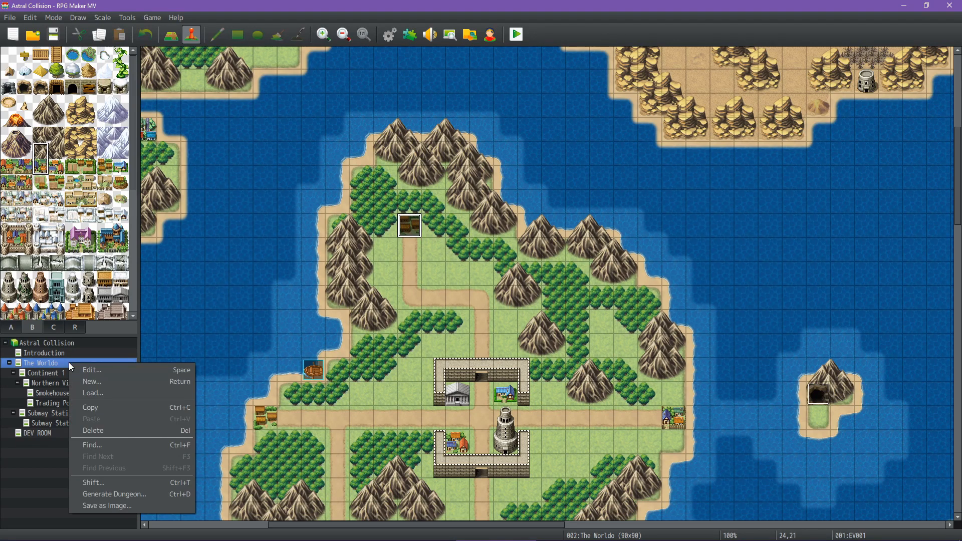
{"action": "left_click", "coordinate": [80, 365]}
{"action": "left_click", "coordinate": [562, 159]}
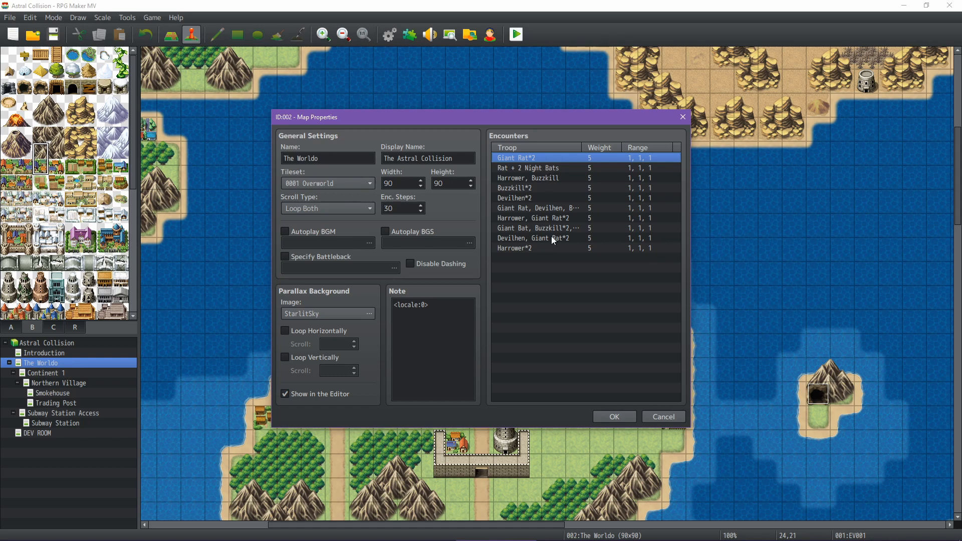
Close the map properties without changes, display The Worldo's region IDs, and examine the regions around the northern forest and its neighbouring continents
{"action": "left_click", "coordinate": [663, 420]}
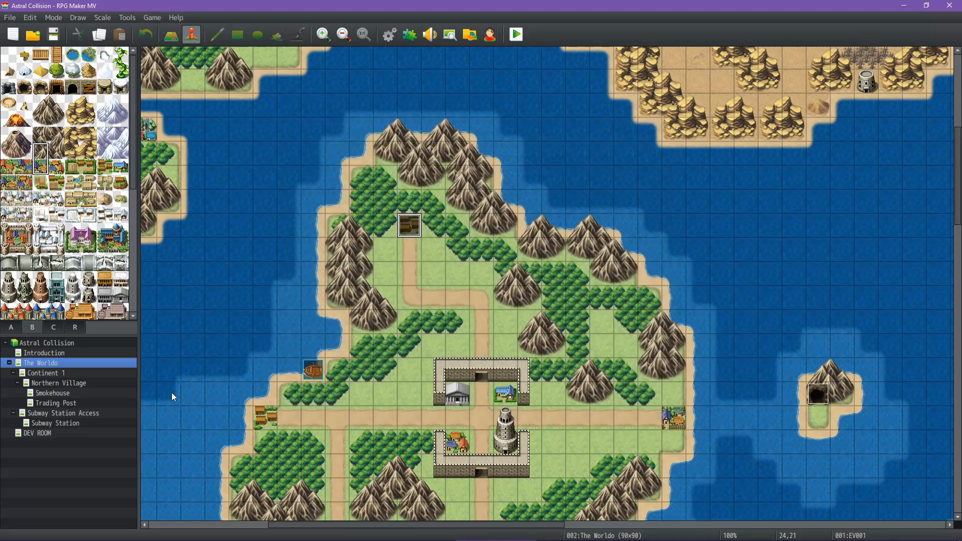
{"action": "left_click", "coordinate": [74, 324]}
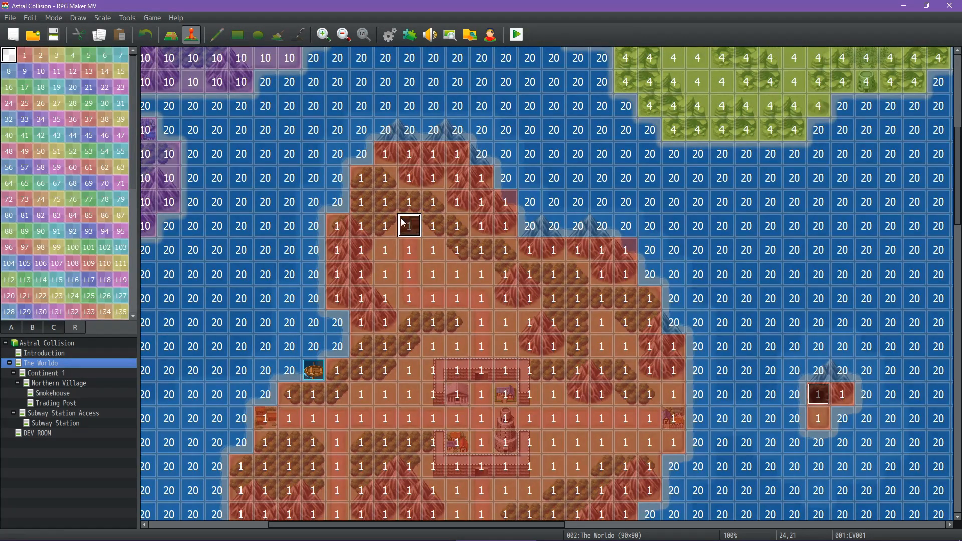
{"action": "scroll", "coordinate": [416, 325], "scroll_direction": "down", "scroll_amount": 5}
{"action": "scroll", "coordinate": [416, 320], "scroll_direction": "down", "scroll_amount": 10}
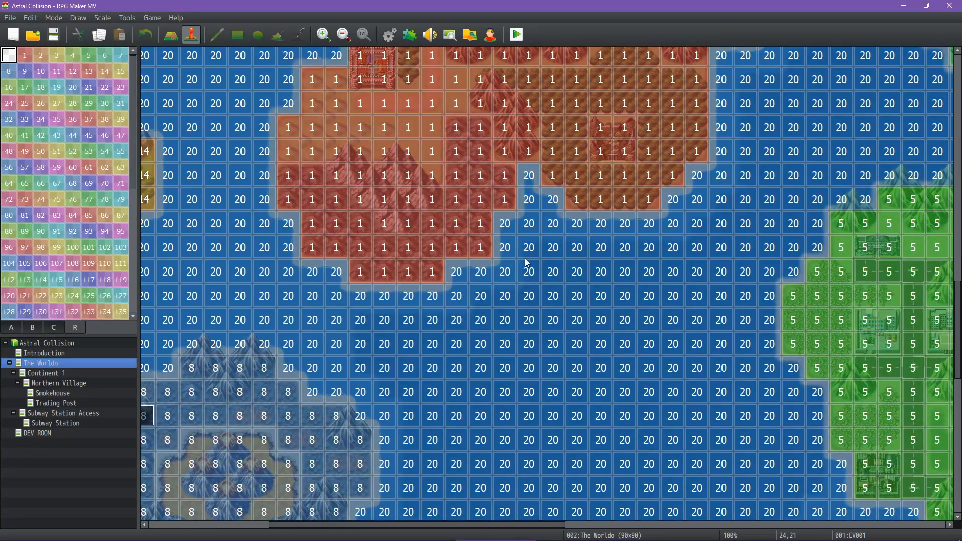
{"action": "middle_click", "coordinate": [522, 233]}
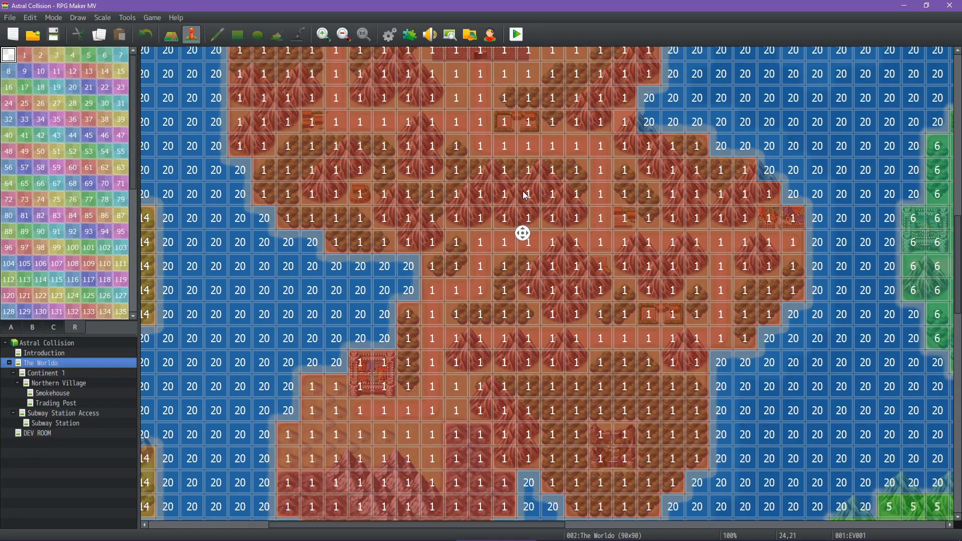
{"action": "middle_click", "coordinate": [522, 188]}
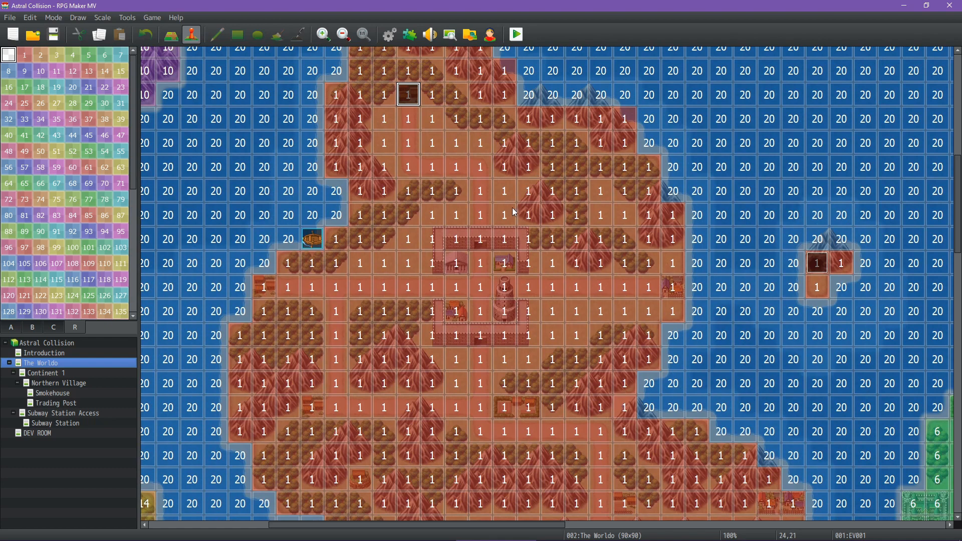
{"action": "middle_click_drag", "start_coordinate": [509, 213], "coordinate": [488, 281]}
{"action": "middle_click_drag", "start_coordinate": [579, 220], "coordinate": [580, 187]}
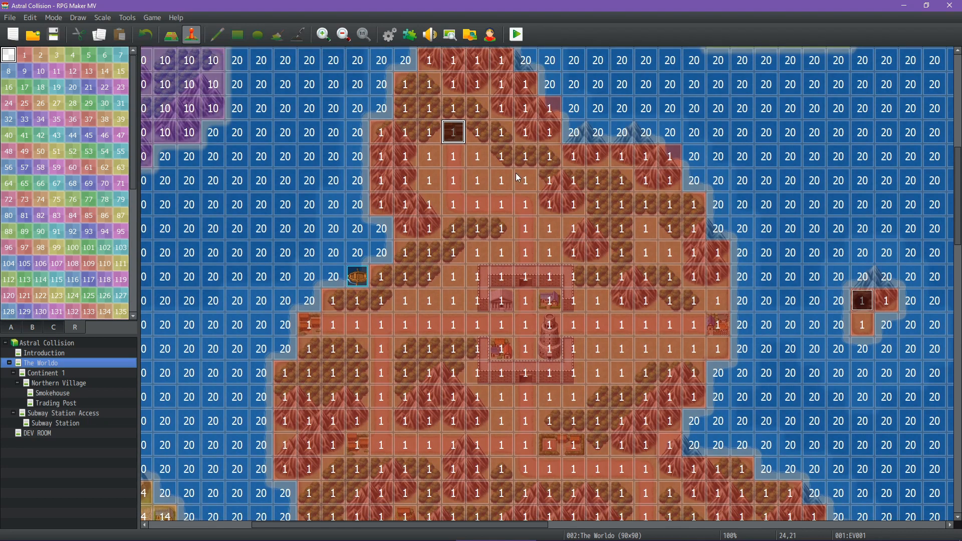
{"action": "middle_click_drag", "start_coordinate": [515, 173], "coordinate": [515, 154]}
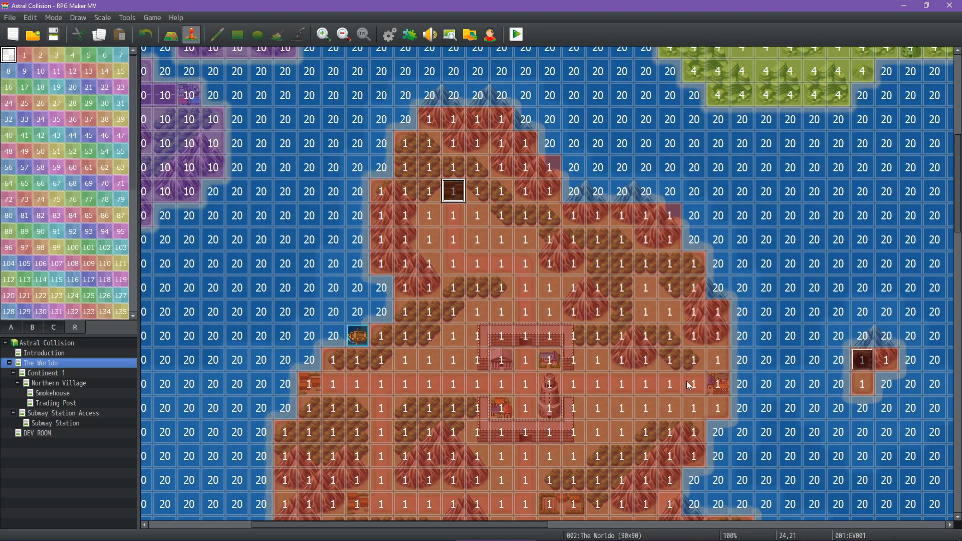
Examine the region IDs across the central continent, from its walled town to the southern coast, and on the surrounding landmasses
{"action": "middle_click_drag", "start_coordinate": [405, 408], "coordinate": [541, 406]}
{"action": "middle_click_drag", "start_coordinate": [453, 293], "coordinate": [345, 318]}
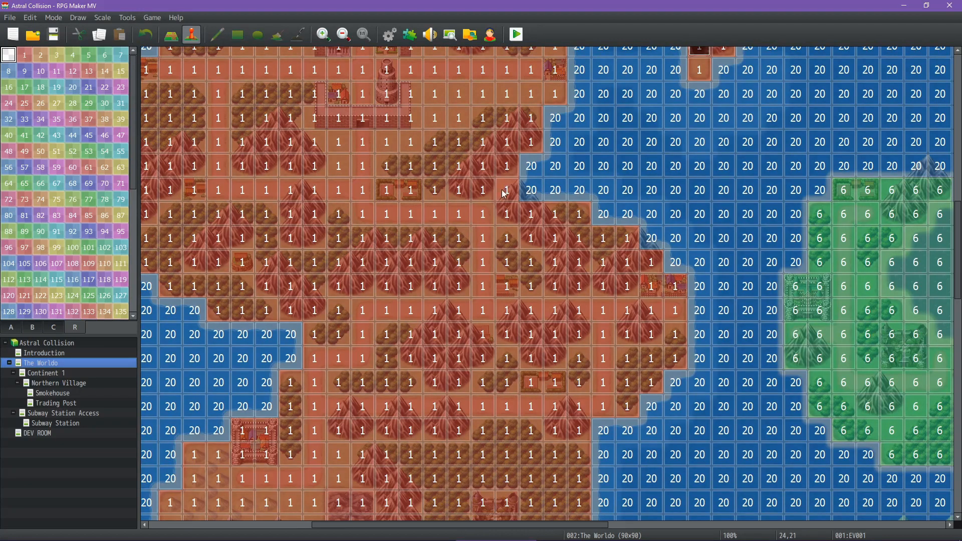
{"action": "middle_click_drag", "start_coordinate": [349, 241], "coordinate": [425, 210]}
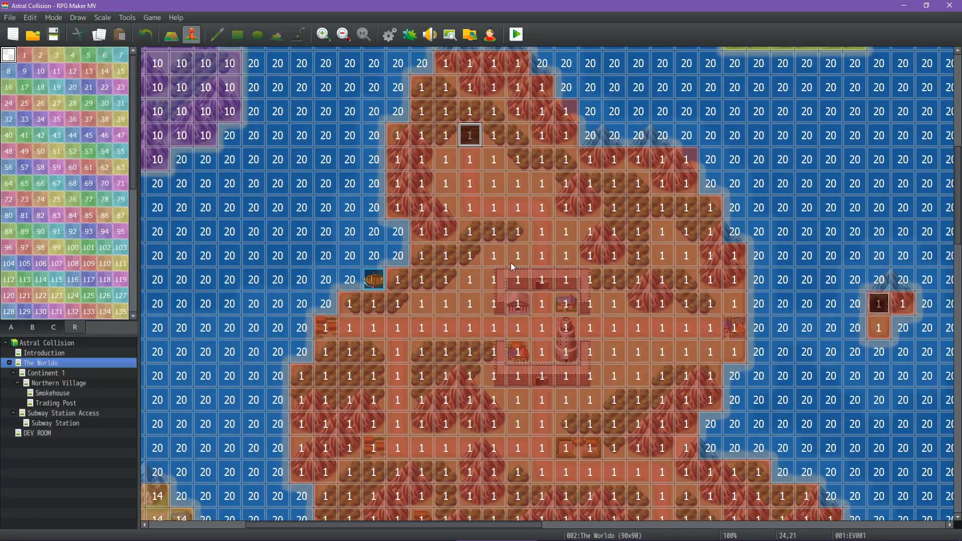
{"action": "middle_click_drag", "start_coordinate": [549, 258], "coordinate": [574, 330]}
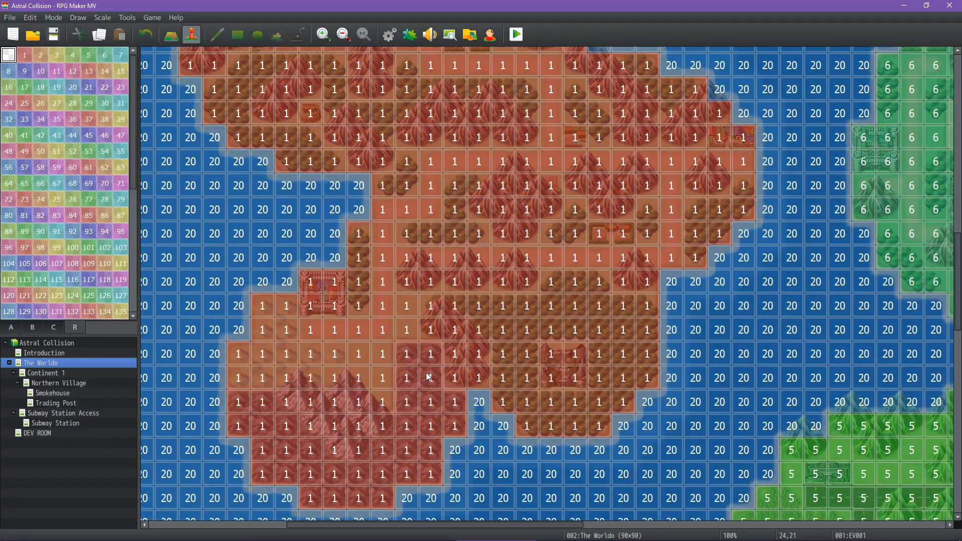
{"action": "middle_click_drag", "start_coordinate": [436, 371], "coordinate": [425, 398]}
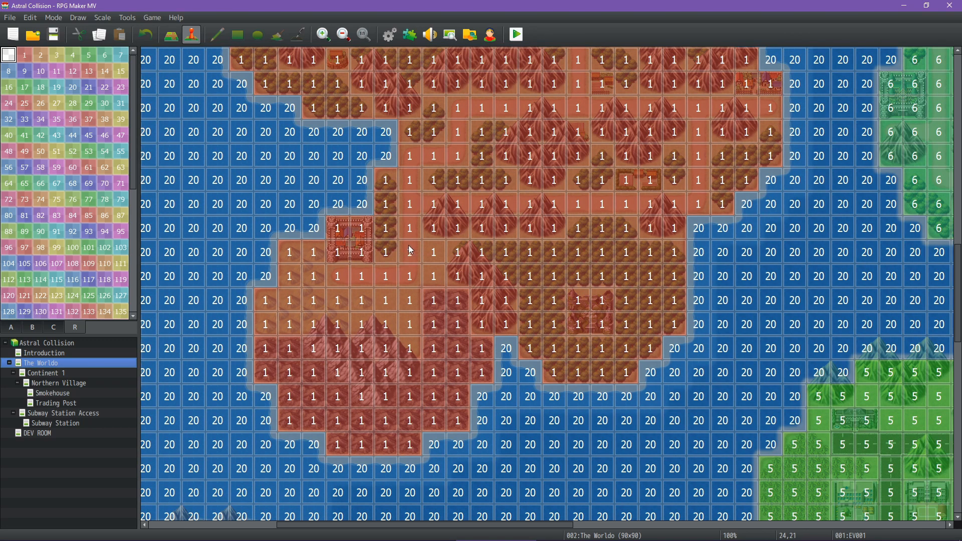
{"action": "middle_click_drag", "start_coordinate": [530, 194], "coordinate": [531, 186]}
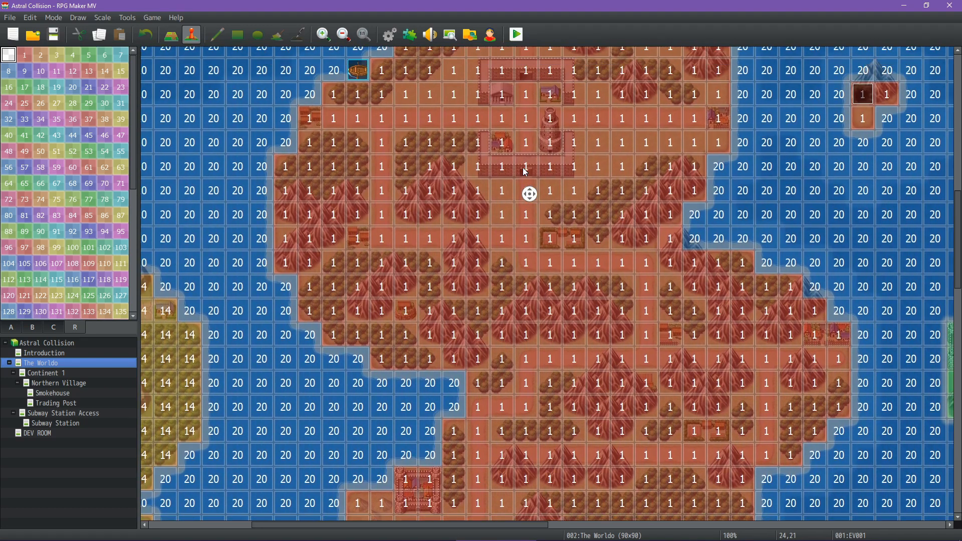
{"action": "middle_click", "coordinate": [523, 168]}
{"action": "middle_click_drag", "start_coordinate": [674, 345], "coordinate": [703, 248]}
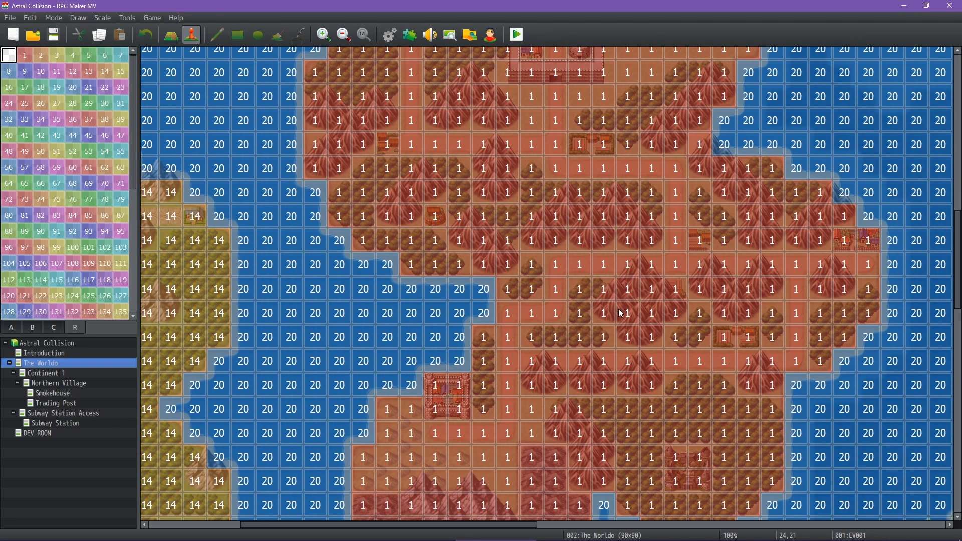
{"action": "middle_click_drag", "start_coordinate": [620, 308], "coordinate": [645, 347]}
{"action": "mouse_move", "coordinate": [595, 293]}
{"action": "middle_mouse_down"}
{"action": "mouse_move", "coordinate": [562, 237]}
{"action": "mouse_move", "coordinate": [604, 233]}
{"action": "mouse_move", "coordinate": [643, 285]}
{"action": "mouse_move", "coordinate": [630, 281]}
{"action": "middle_mouse_up"}
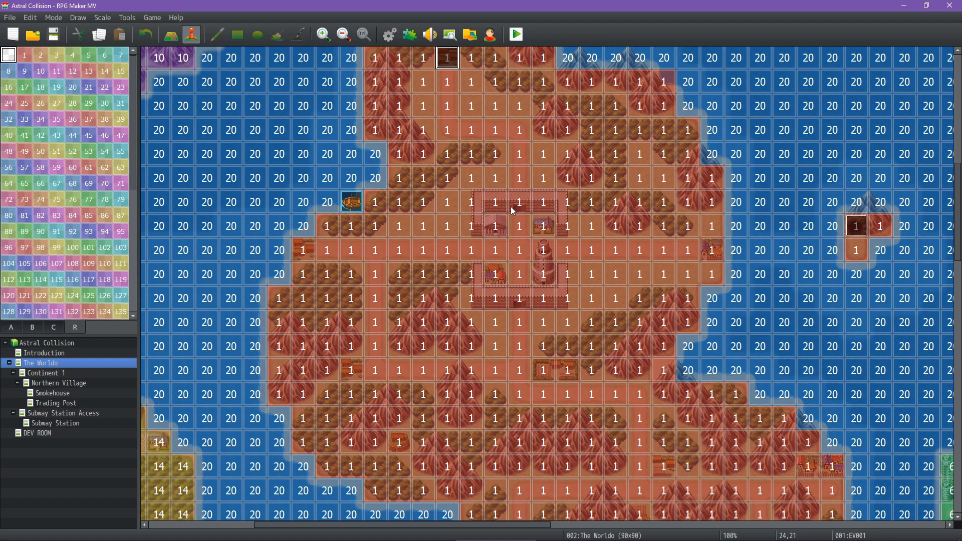
{"action": "scroll", "coordinate": [495, 256], "scroll_direction": "up", "scroll_amount": 5}
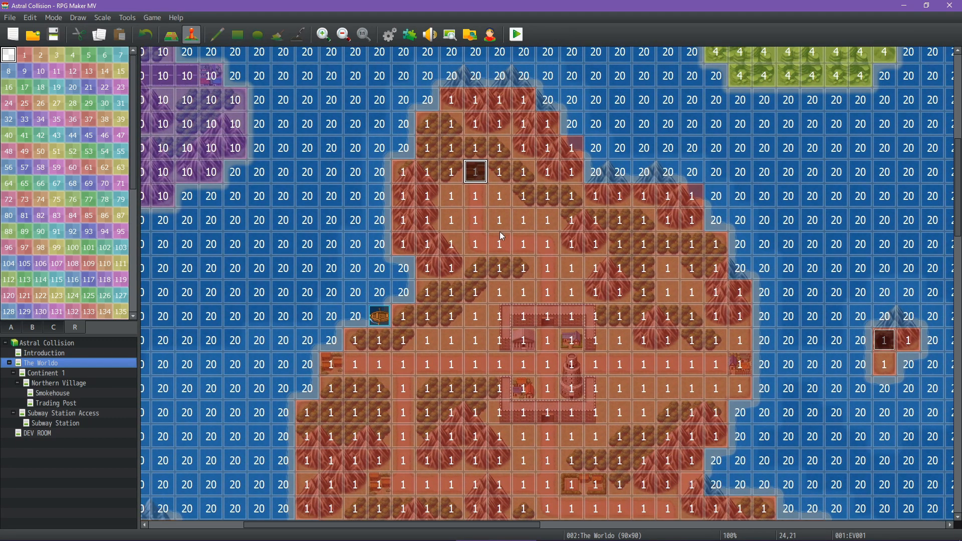
{"action": "middle_click", "coordinate": [504, 231]}
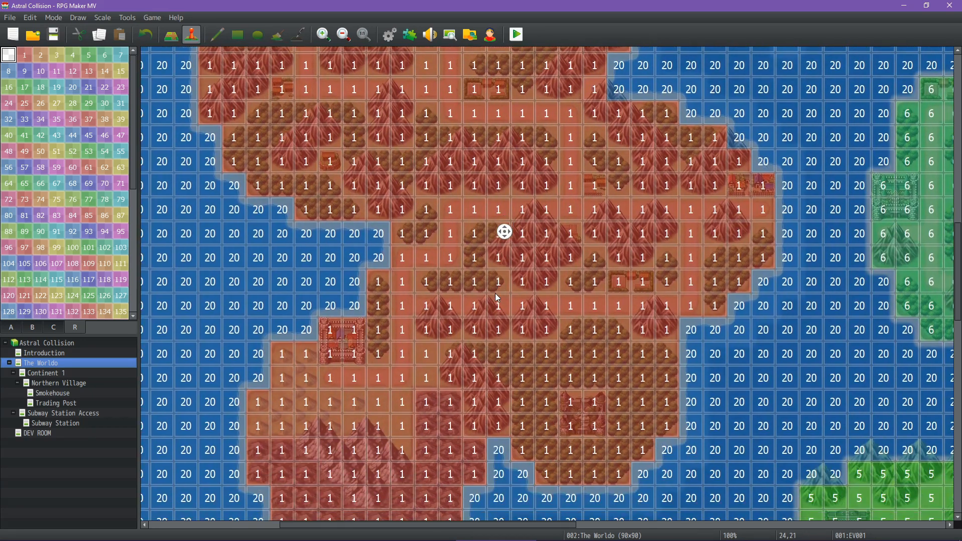
{"action": "middle_click", "coordinate": [496, 275]}
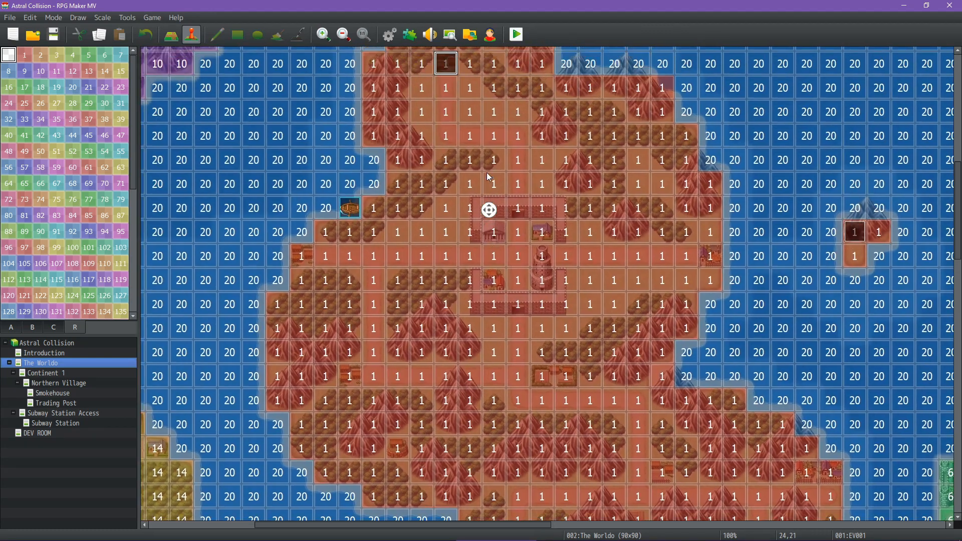
{"action": "middle_click", "coordinate": [486, 173]}
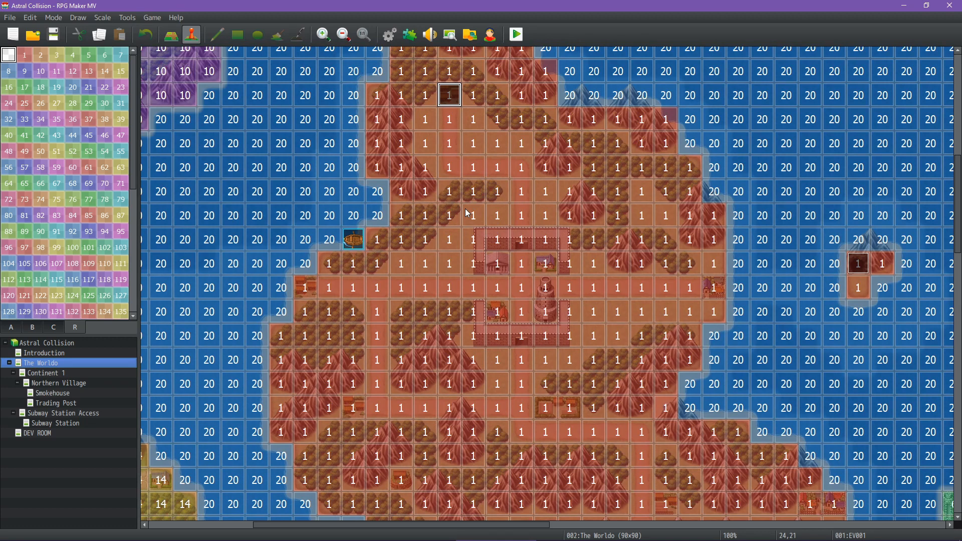
Return the editor from region IDs to the A tiles, playtest the project, and start a new game
{"action": "left_click", "coordinate": [10, 328]}
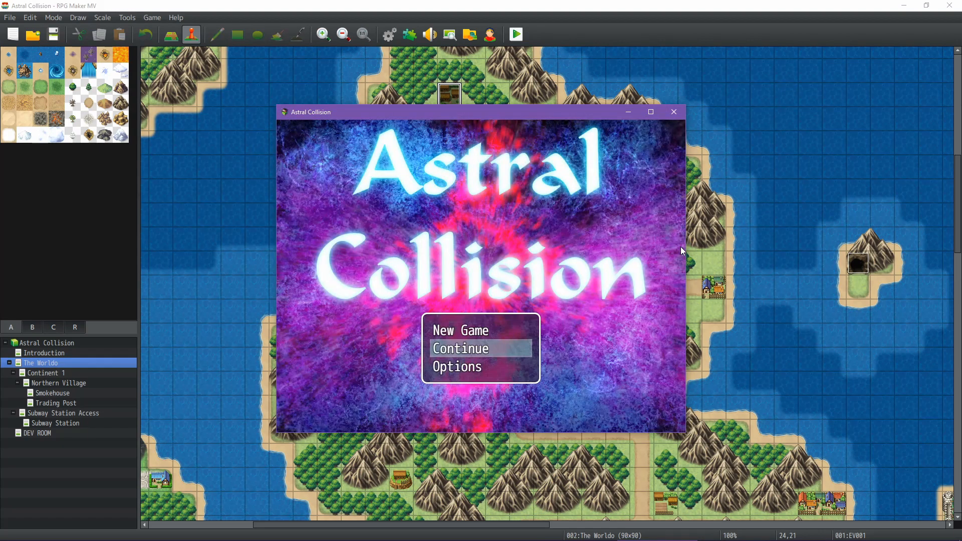
{"action": "key", "text": "Up"}
{"action": "key", "text": "Return"}
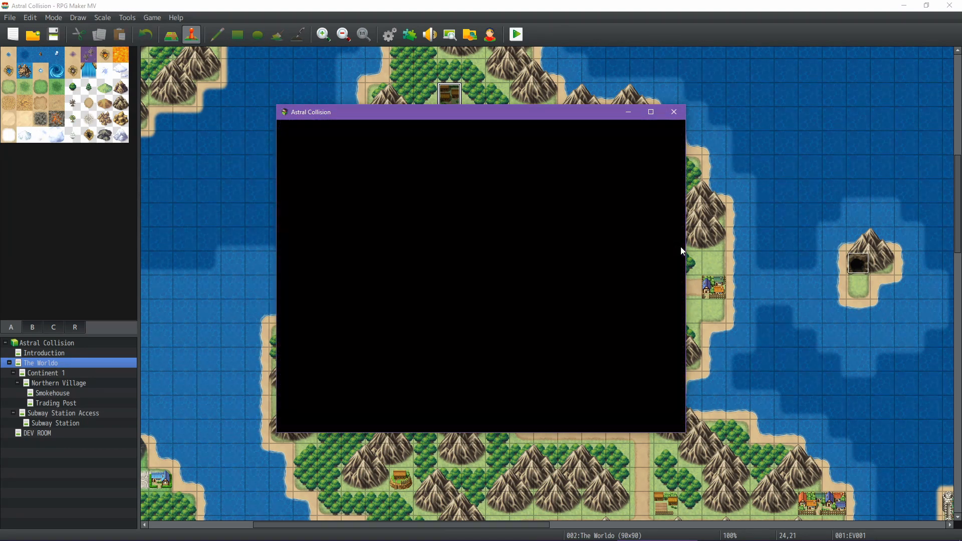
Walk to the blue-haired character on the first rug of the back row and recruit that character
{"action": "key", "text": "Left"}
{"action": "key", "text": "Up"}
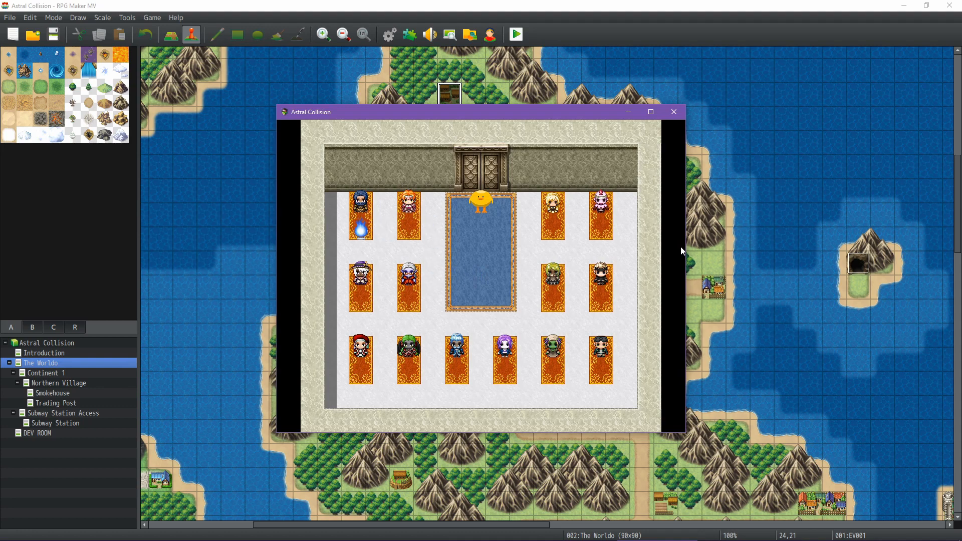
{"action": "key", "text": "Return"}
{"action": "key", "text": "Return"}
Recruit the orange-haired Whammo from the second rug of the back row
{"action": "key", "text": "Return"}
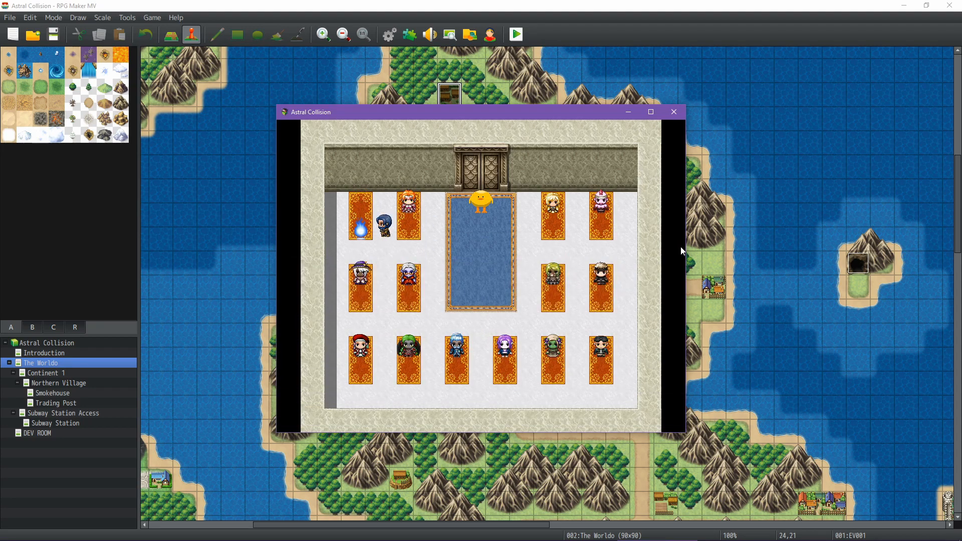
{"action": "key", "text": "Right"}
{"action": "key", "text": "Right"}
{"action": "key", "text": "Up"}
{"action": "key", "text": "Return"}
{"action": "key", "text": "Return"}
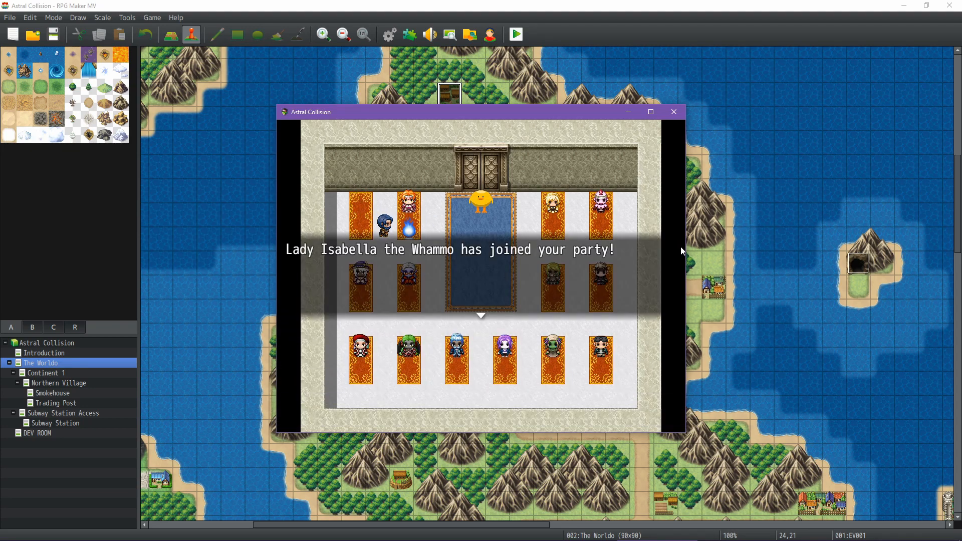
{"action": "key", "text": "Return"}
Walk around to the purple-hatted character on the first rug of the middle row and recruit that character
{"action": "key", "text": "Down"}
{"action": "key", "text": "Left"}
{"action": "key", "text": "Left"}
{"action": "key", "text": "Left"}
{"action": "key", "text": "Down"}
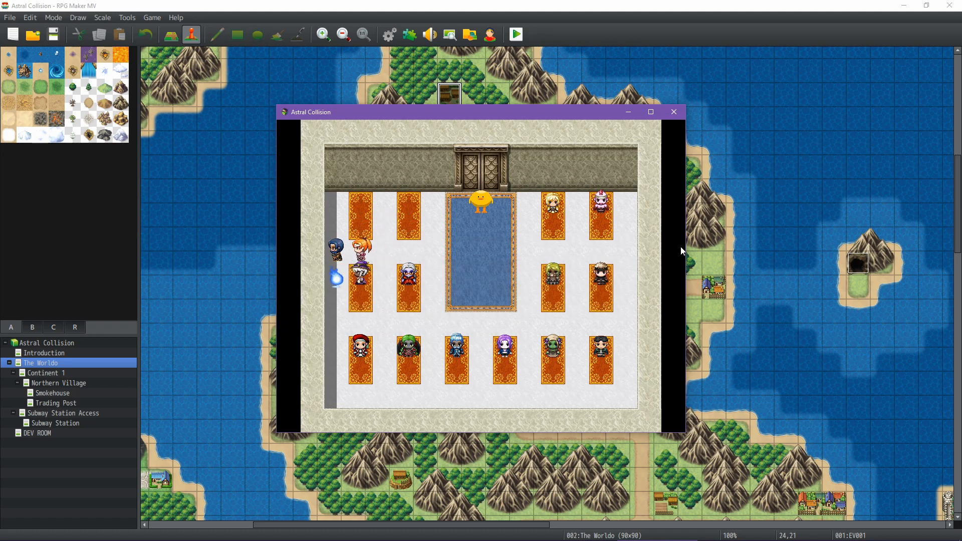
{"action": "key", "text": "Return"}
{"action": "key", "text": "Return"}
Walk the party across the room and recruit the dark-capped character on the last rug of the middle row
{"action": "key", "text": "Return"}
{"action": "key", "text": "Down"}
{"action": "key", "text": "Down"}
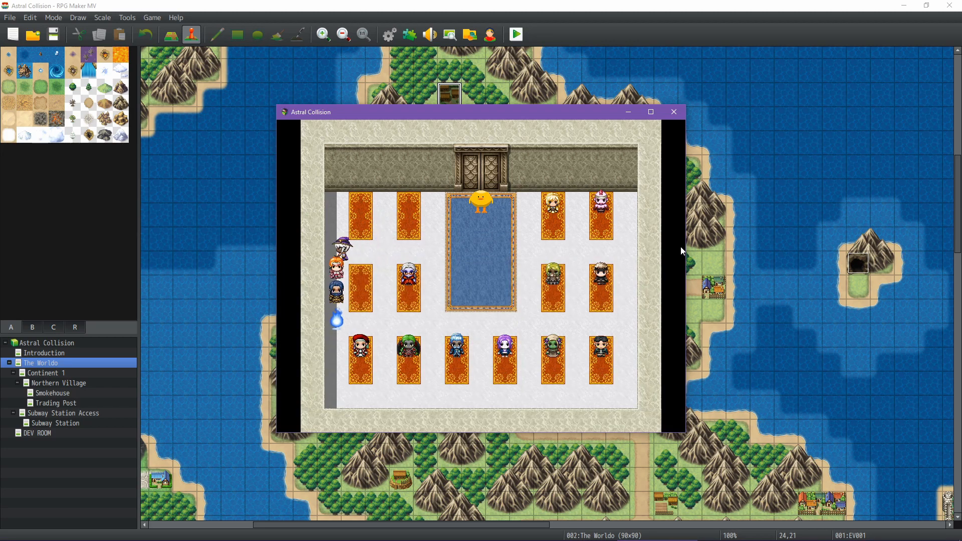
{"action": "key", "text": "Right"}
{"action": "key", "text": "Right"}
{"action": "key", "text": "Right"}
{"action": "key", "text": "Right"}
{"action": "key", "text": "Right"}
{"action": "key", "text": "Right"}
{"action": "key", "text": "Right"}
{"action": "key", "text": "Right"}
{"action": "key", "text": "Right"}
{"action": "key", "text": "Right"}
{"action": "key", "text": "Right"}
{"action": "key", "text": "Up"}
{"action": "key", "text": "Return"}
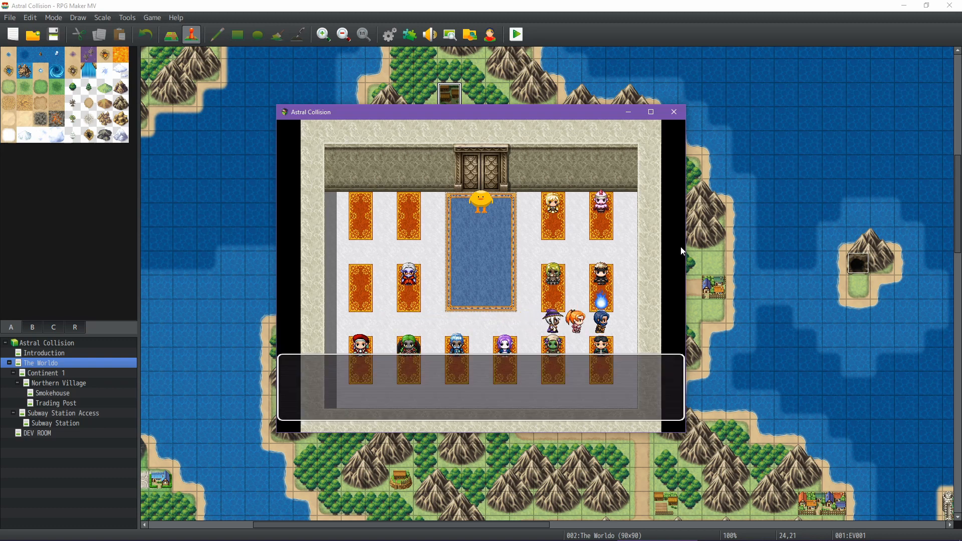
{"action": "key", "text": "Return"}
{"action": "key", "text": "Return"}
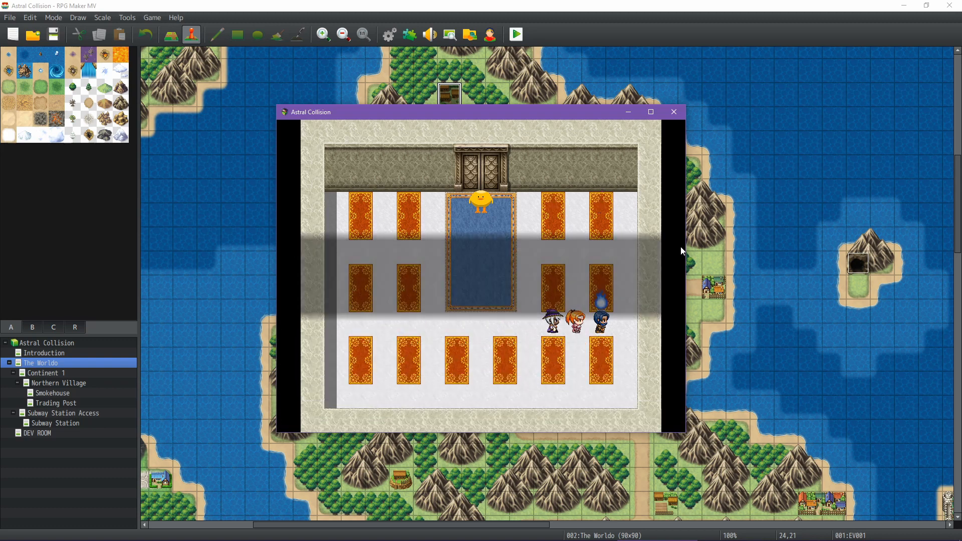
{"action": "key", "text": "Return"}
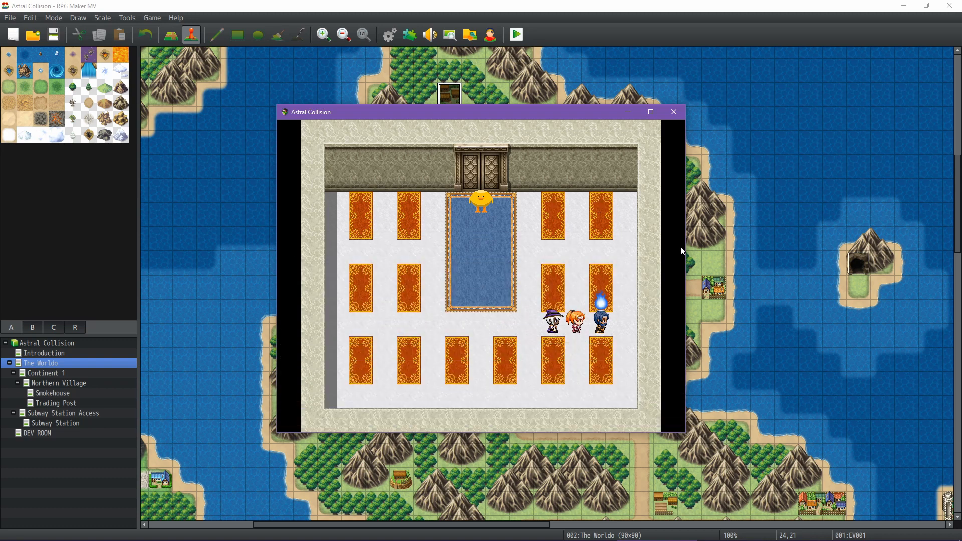
Walk the party onto the blue carpet in front of the yellow bird guarding the door
{"action": "key", "text": "Up"}
{"action": "key", "text": "Left"}
{"action": "key", "text": "Left"}
{"action": "key", "text": "Left"}
{"action": "key", "text": "Left"}
{"action": "key", "text": "Left"}
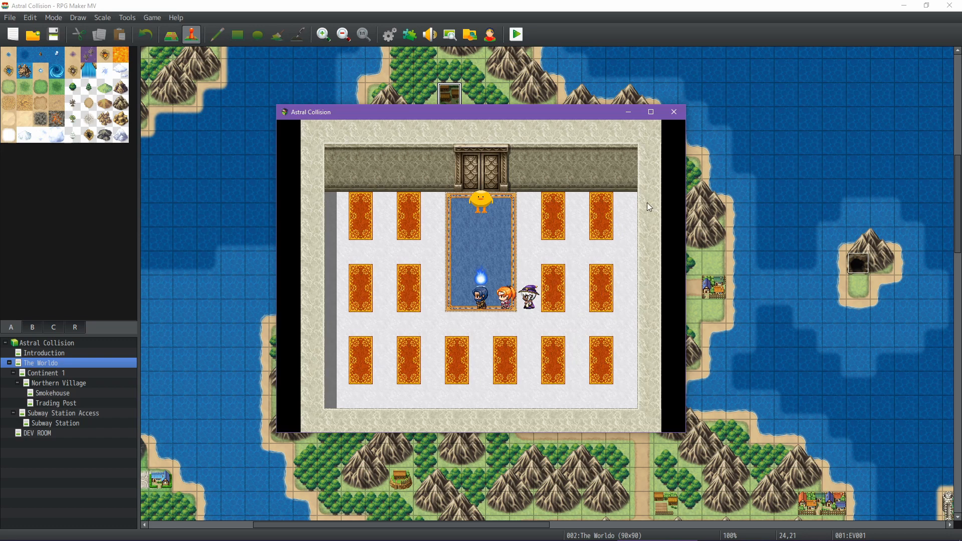
Switch to the Astral Collision Math spreadsheet and examine the per-class skill level lists on the Math/Overview sheet
{"action": "left_click", "coordinate": [576, 510]}
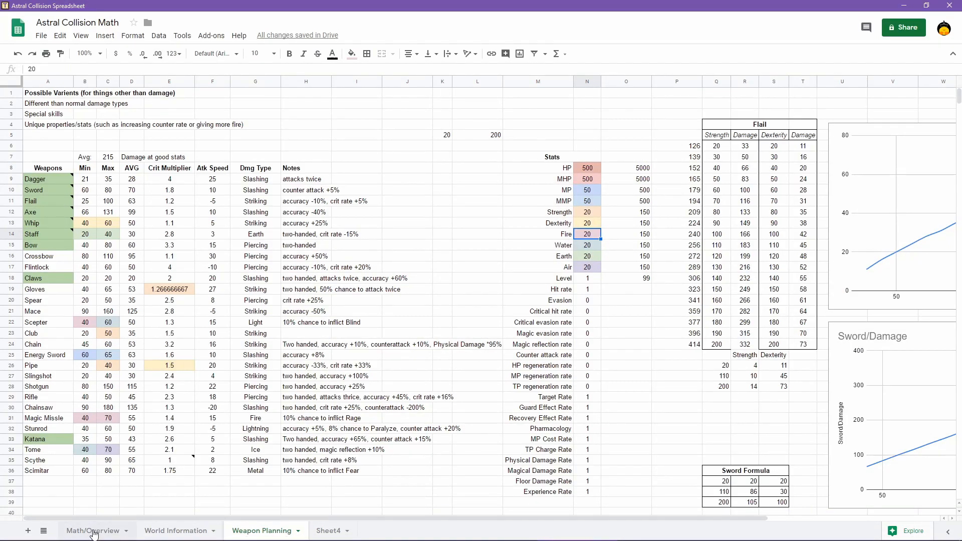
{"action": "left_click", "coordinate": [94, 532]}
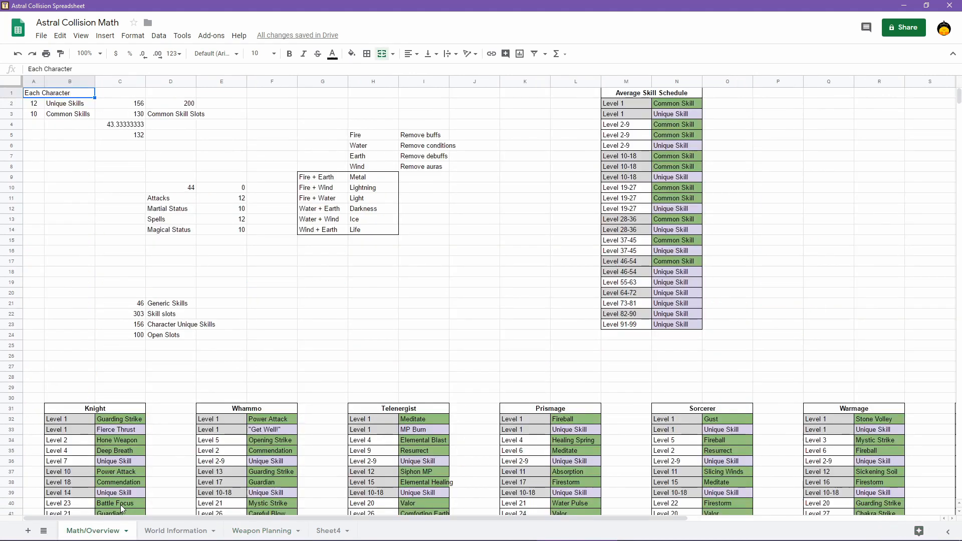
{"action": "scroll", "coordinate": [254, 355], "scroll_direction": "down", "scroll_amount": 5}
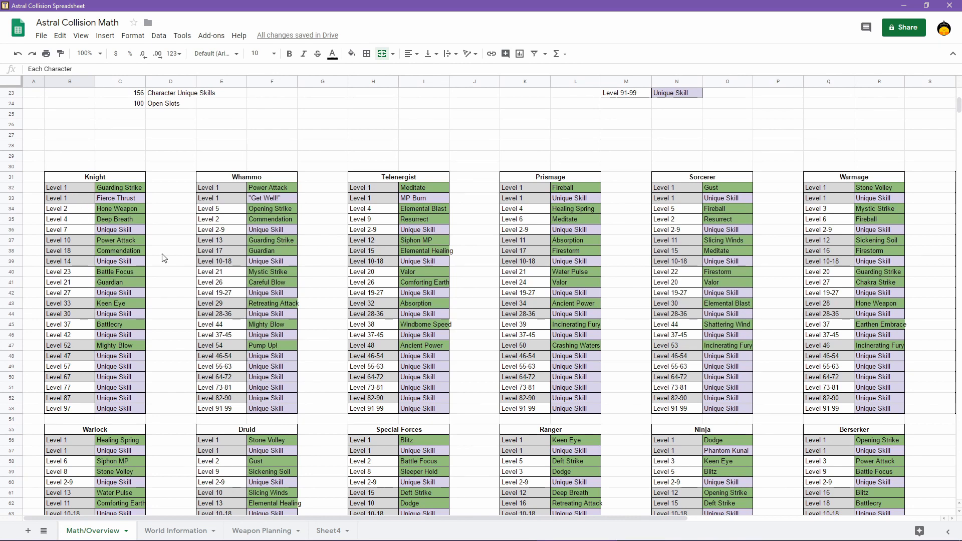
{"action": "scroll", "coordinate": [164, 255], "scroll_direction": "down", "scroll_amount": 1}
Switch back to the Astral Collision playtest and talk through the dialogue with the yellow bird at the door
{"action": "left_click", "coordinate": [640, 517]}
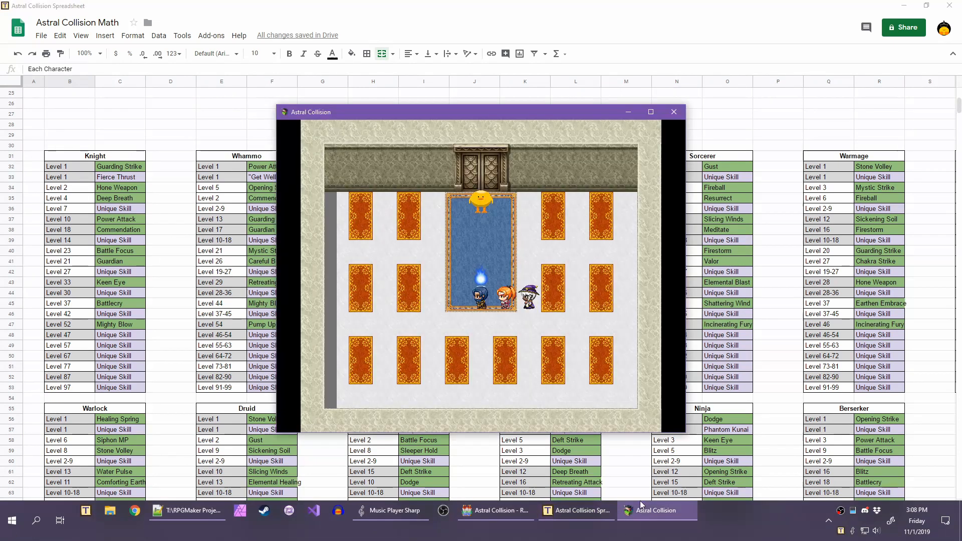
{"action": "key", "text": "Return"}
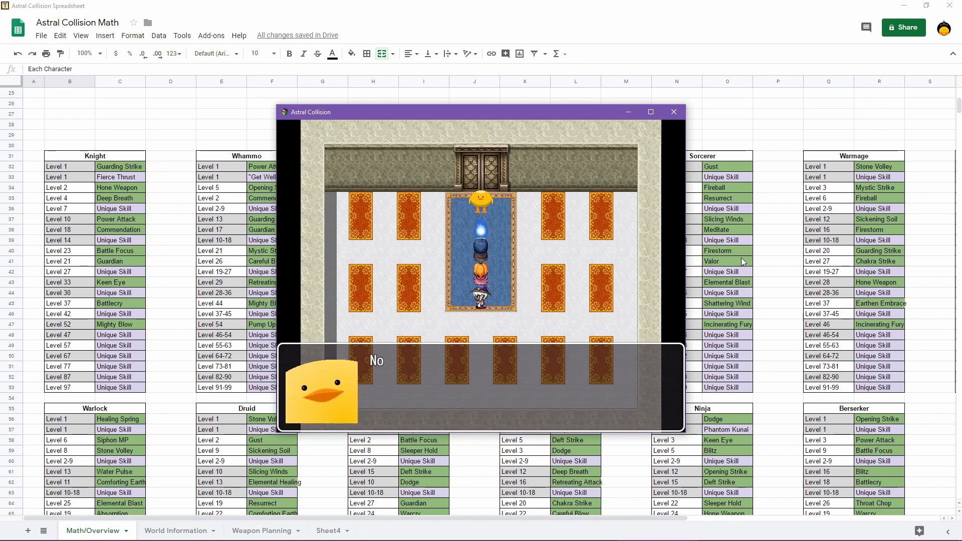
{"action": "key", "text": "Return"}
{"action": "key", "text": "Return"}
{"action": "key", "text": "Up"}
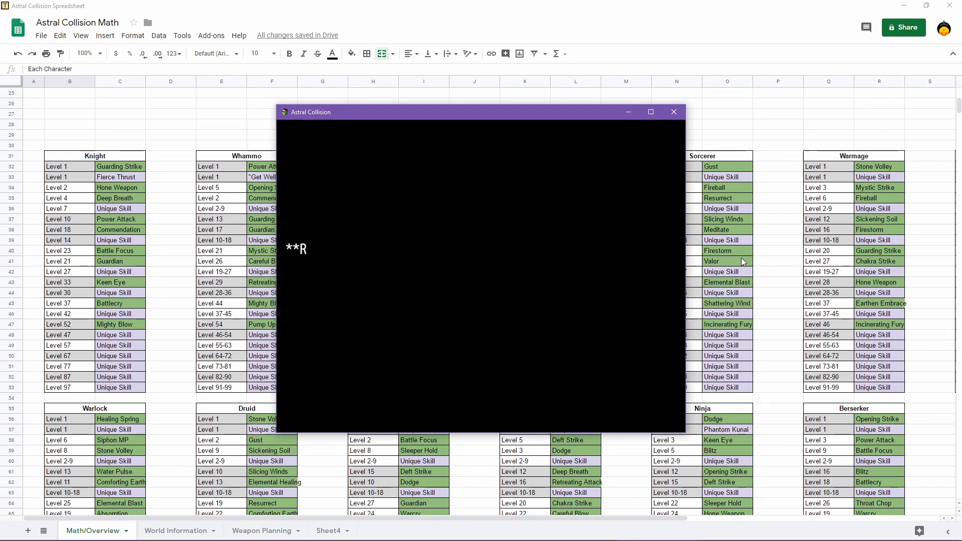
Advance the remaining text and bring the party out onto the world map below the northern village
{"action": "key", "text": "Return"}
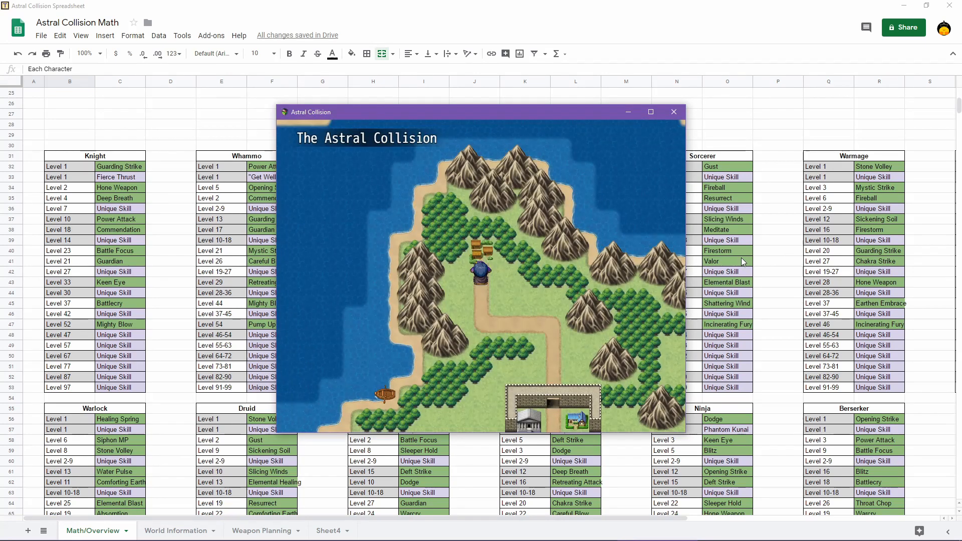
{"action": "key", "text": "Up"}
{"action": "key", "text": "Down"}
Switch to RPG Maker MV and examine the Rat + 2 Night Bats troop in the database
{"action": "mouse_move", "coordinate": [664, 540]}
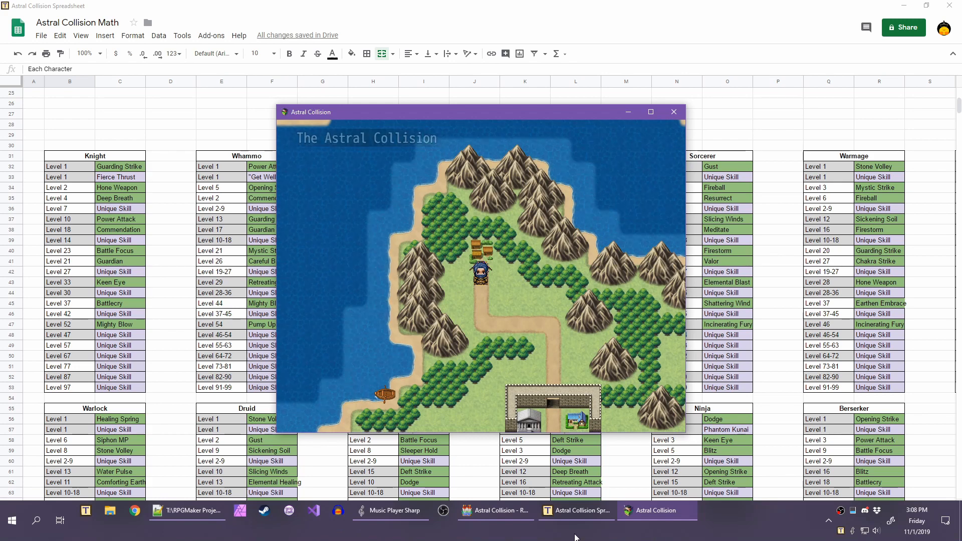
{"action": "left_click", "coordinate": [496, 509]}
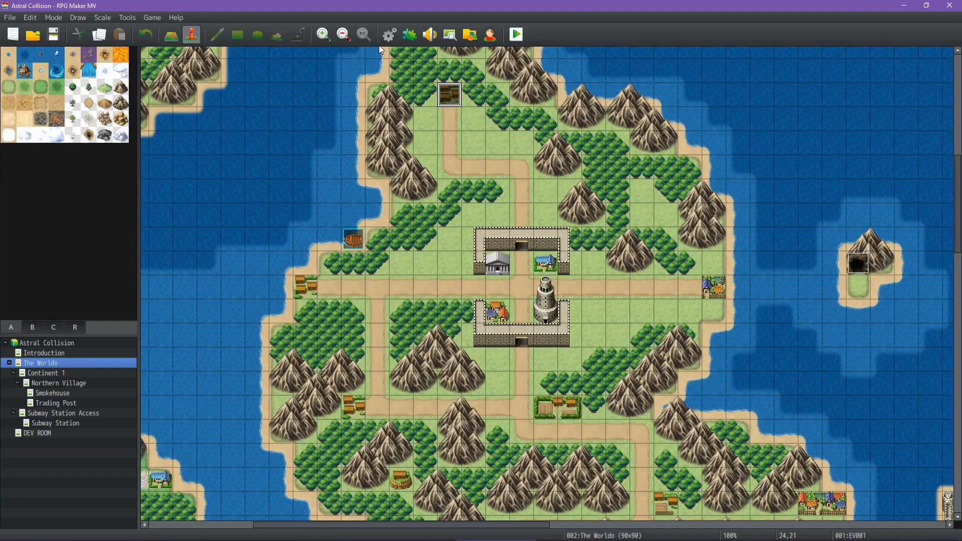
{"action": "left_click", "coordinate": [388, 36]}
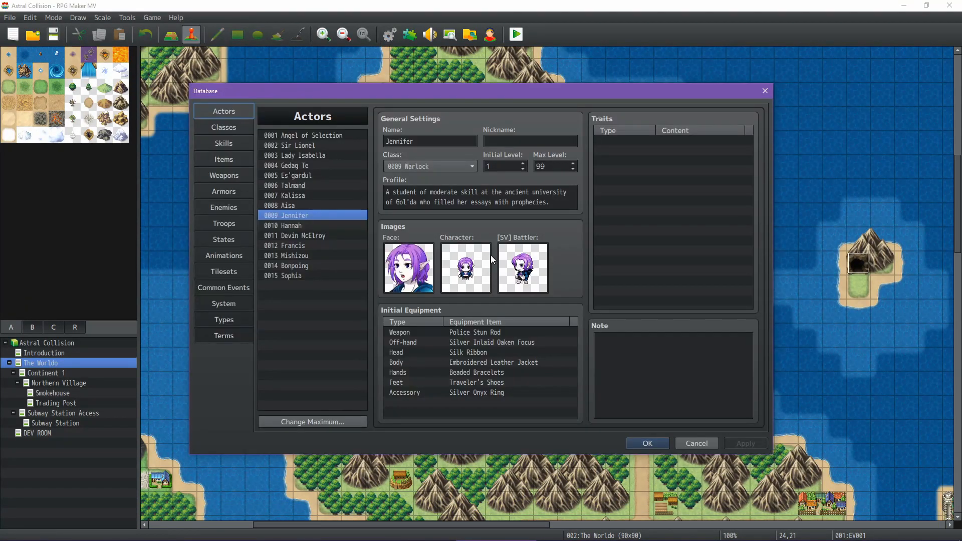
{"action": "left_click", "coordinate": [226, 221]}
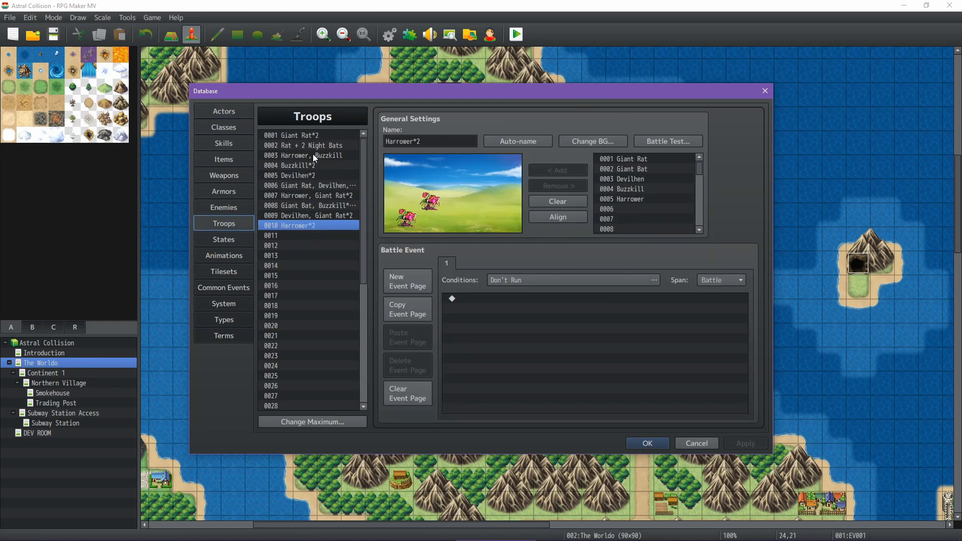
{"action": "left_click", "coordinate": [314, 146]}
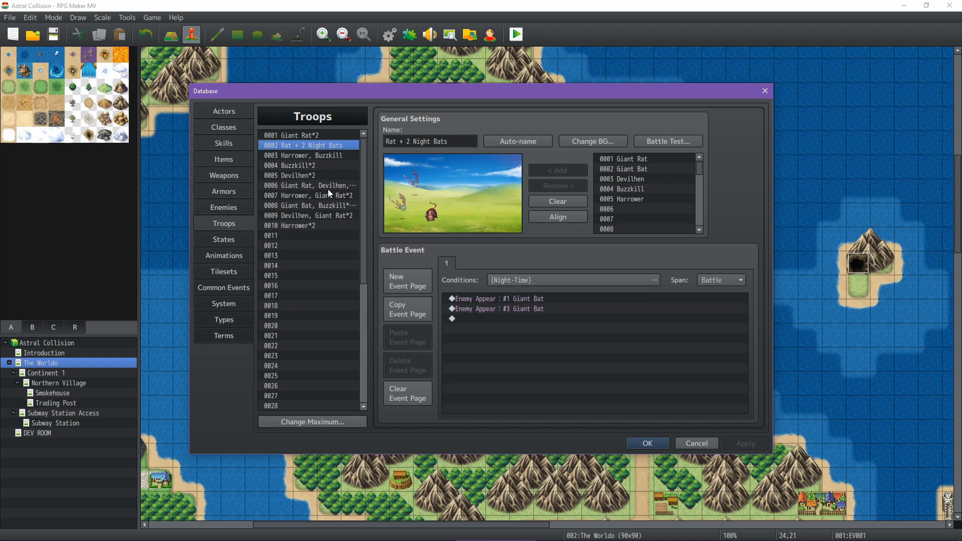
Switch back to the Astral Collision playtest, dismiss the enemy encounter messages and choose to fight
{"action": "mouse_move", "coordinate": [636, 529]}
{"action": "left_click", "coordinate": [655, 511]}
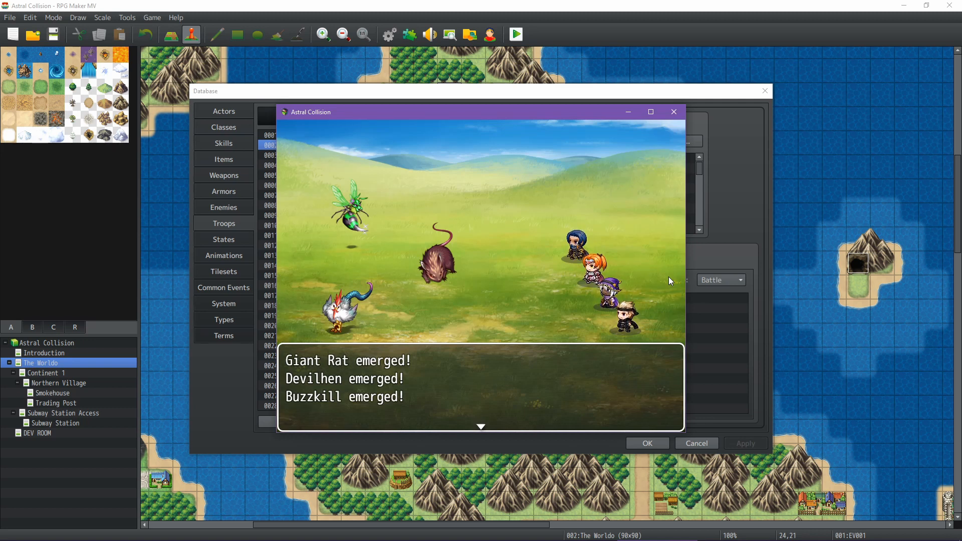
{"action": "key", "text": "Return"}
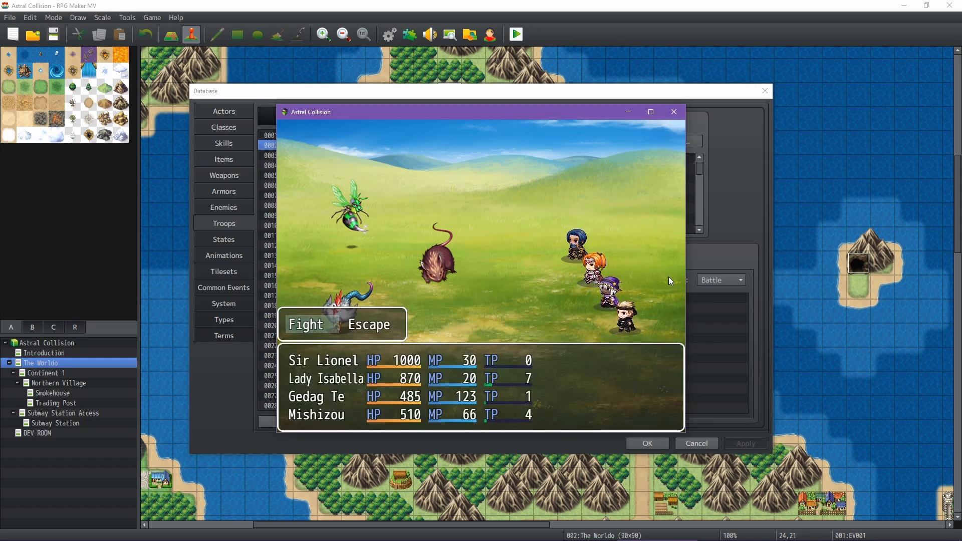
{"action": "key", "text": "Return"}
Review Sir Lionel's Guarding Strike and Fierce Thrust skills, and have him attack the Giant Rat
{"action": "key", "text": "Right"}
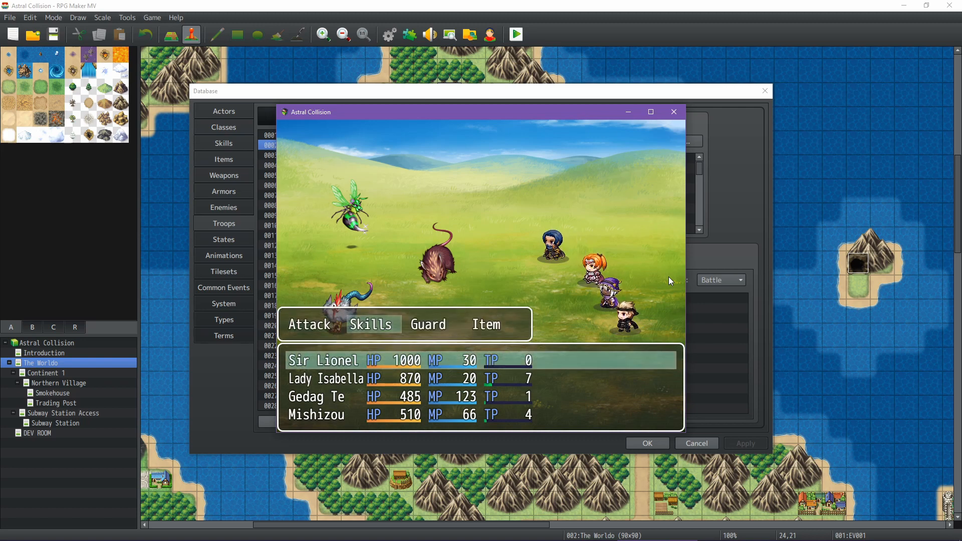
{"action": "key", "text": "Return"}
{"action": "key", "text": "Right"}
{"action": "key", "text": "Left"}
{"action": "key", "text": "Right"}
{"action": "key", "text": "Left"}
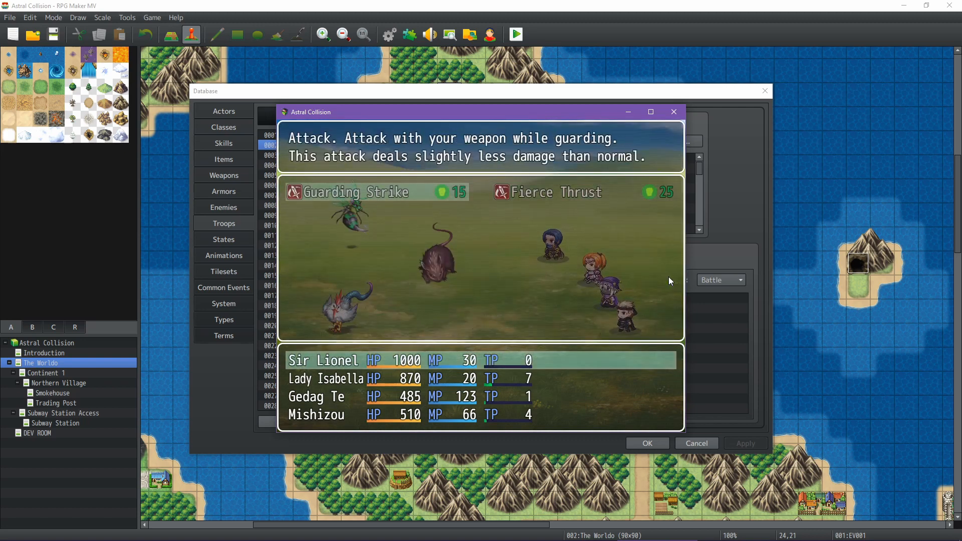
{"action": "key", "text": "Escape"}
{"action": "key", "text": "Left"}
{"action": "key", "text": "Return"}
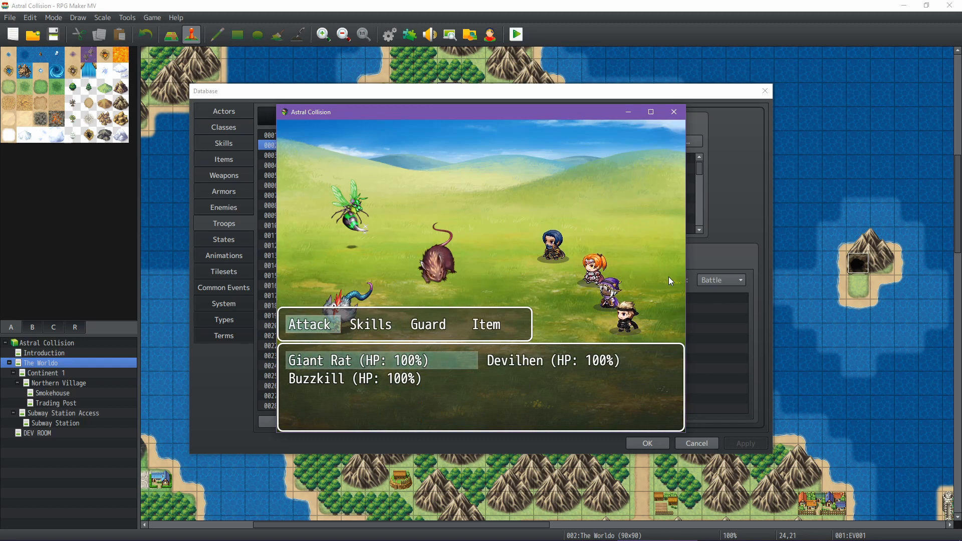
{"action": "key", "text": "Return"}
Review Lady Isabella's Power Attack and "Get Well!" skills, and have her attack the Giant Rat
{"action": "key", "text": "Right"}
{"action": "key", "text": "Return"}
{"action": "key", "text": "Right"}
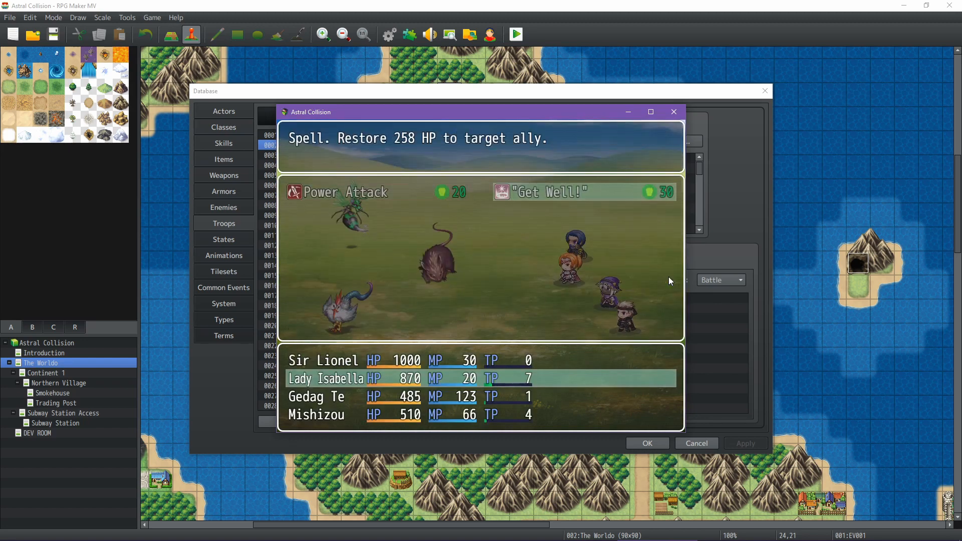
{"action": "key", "text": "Left"}
{"action": "key", "text": "Escape"}
{"action": "key", "text": "Left"}
{"action": "key", "text": "Return"}
Have Gedag Te cast MP Burn on the Buzzkill
{"action": "key", "text": "Return"}
{"action": "key", "text": "Right"}
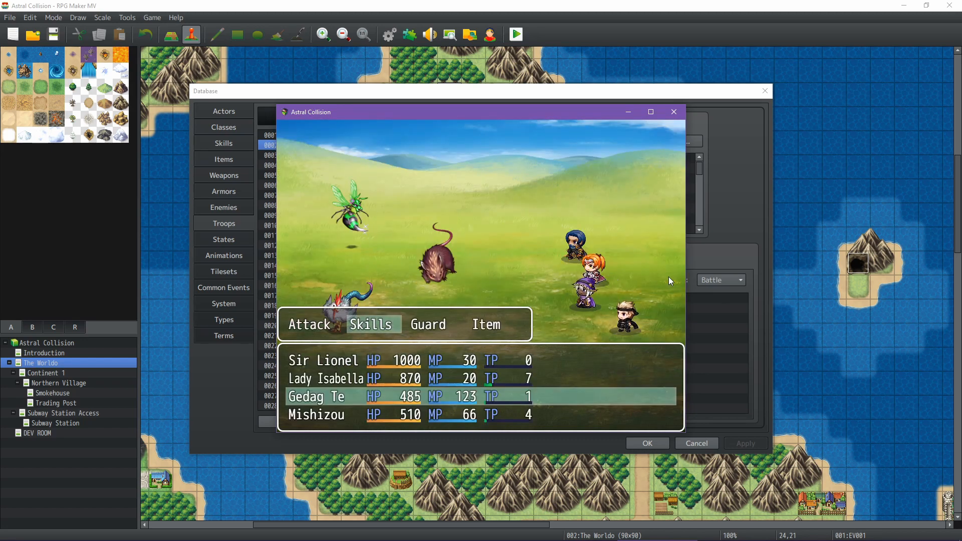
{"action": "key", "text": "Return"}
{"action": "key", "text": "Right"}
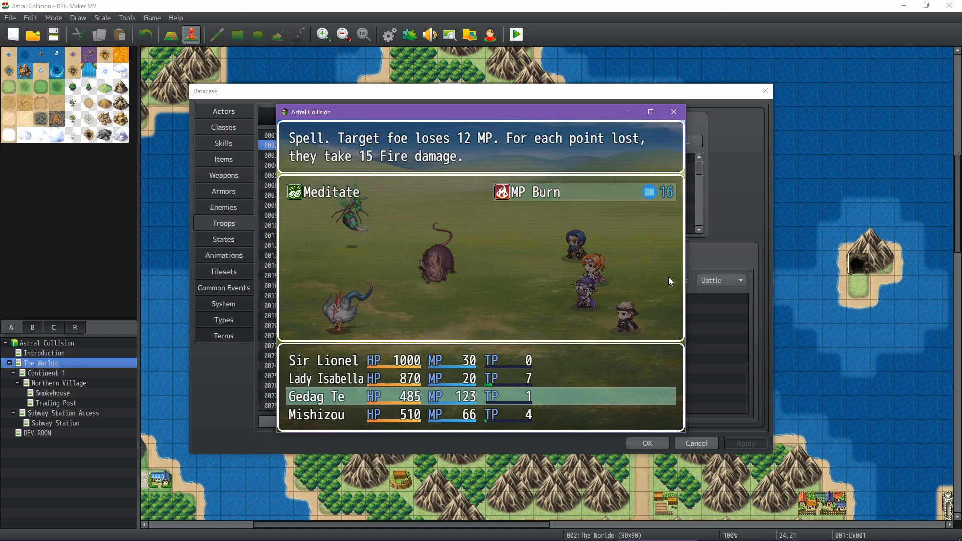
{"action": "key", "text": "Return"}
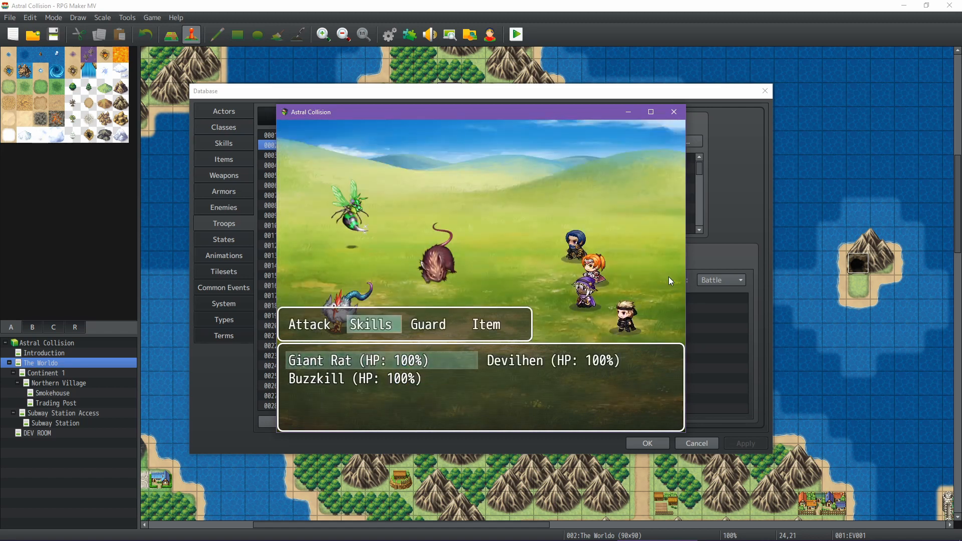
{"action": "key", "text": "Down"}
{"action": "key", "text": "Return"}
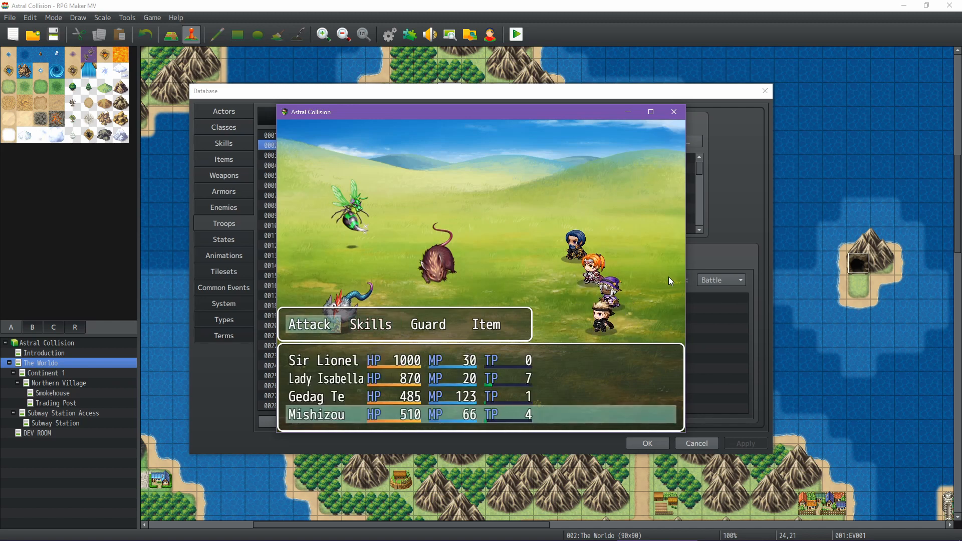
Review Mishizou's Dodge and Phantom Kunai skills, and have this character attack the Giant Rat to complete the round's orders
{"action": "key", "text": "Right"}
{"action": "key", "text": "Return"}
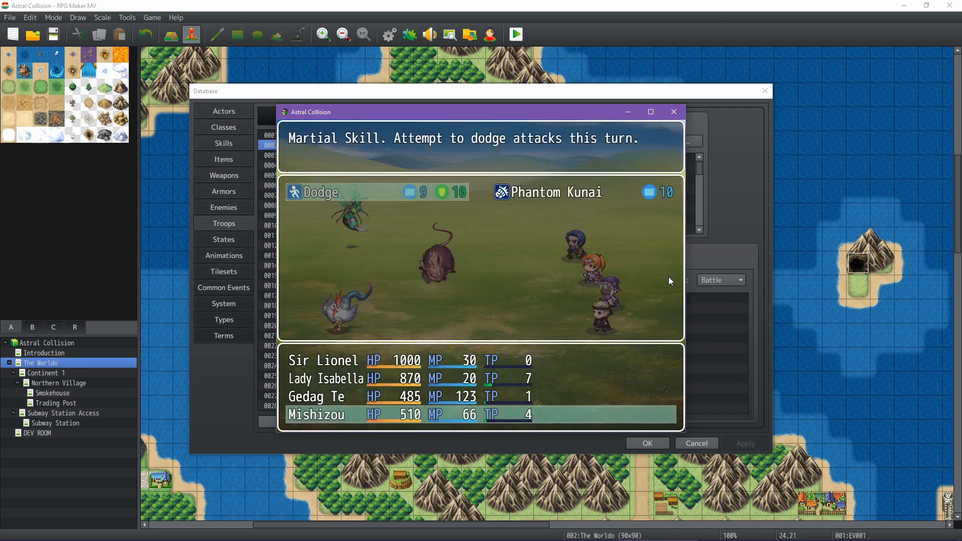
{"action": "key", "text": "Right"}
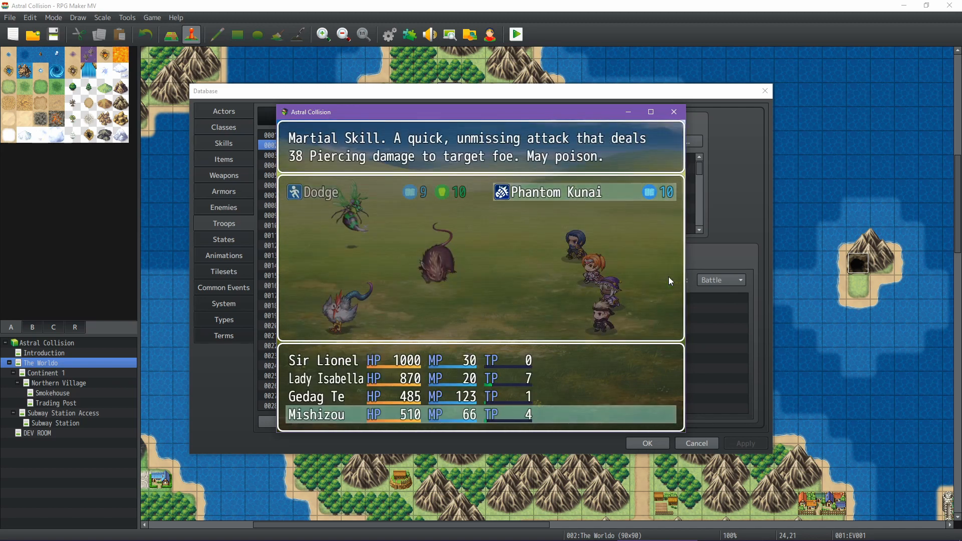
{"action": "key", "text": "Escape"}
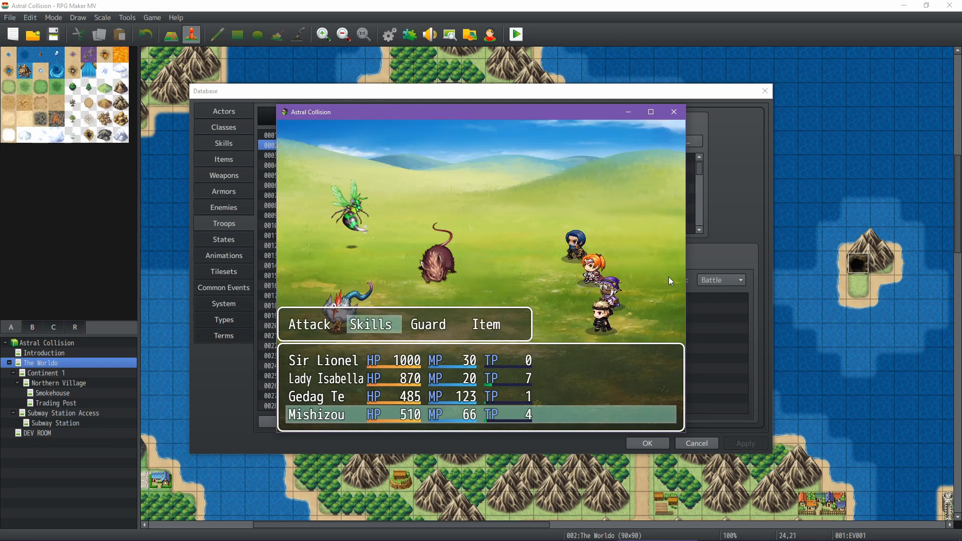
{"action": "key", "text": "Left"}
{"action": "key", "text": "Return"}
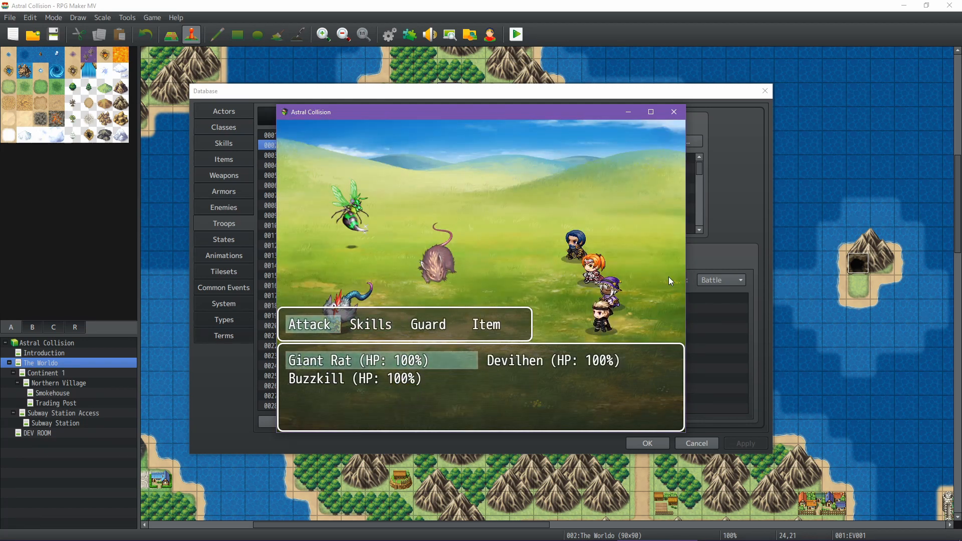
{"action": "key", "text": "Down"}
{"action": "key", "text": "Up"}
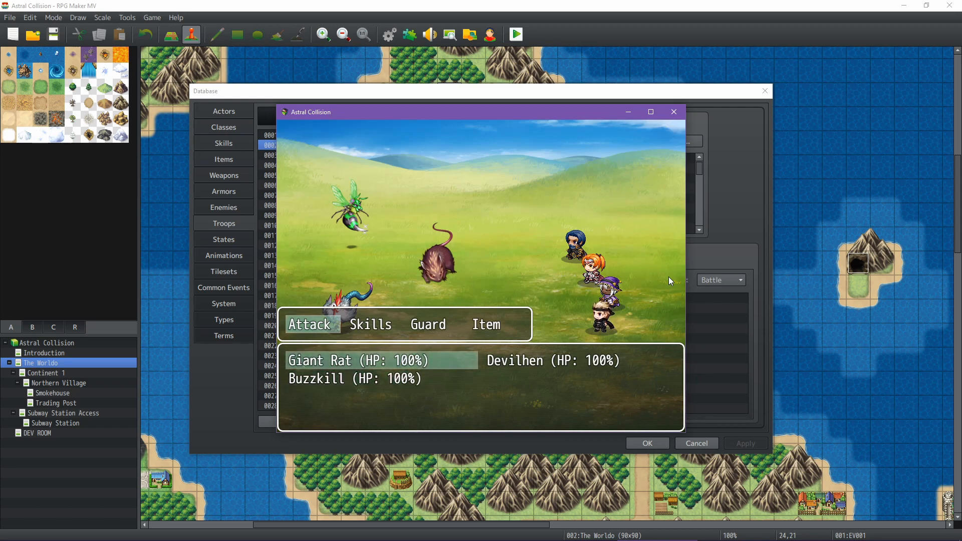
{"action": "key", "text": "Return"}
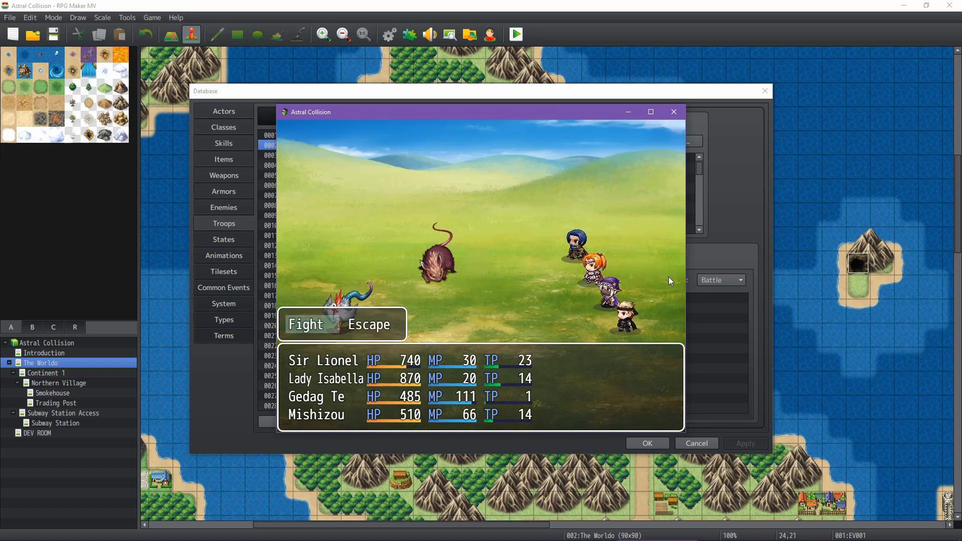
Start the second round, check Sir Lionel's skills again and have him attack the Giant Rat
{"action": "key", "text": "Return"}
{"action": "key", "text": "Right"}
{"action": "key", "text": "Return"}
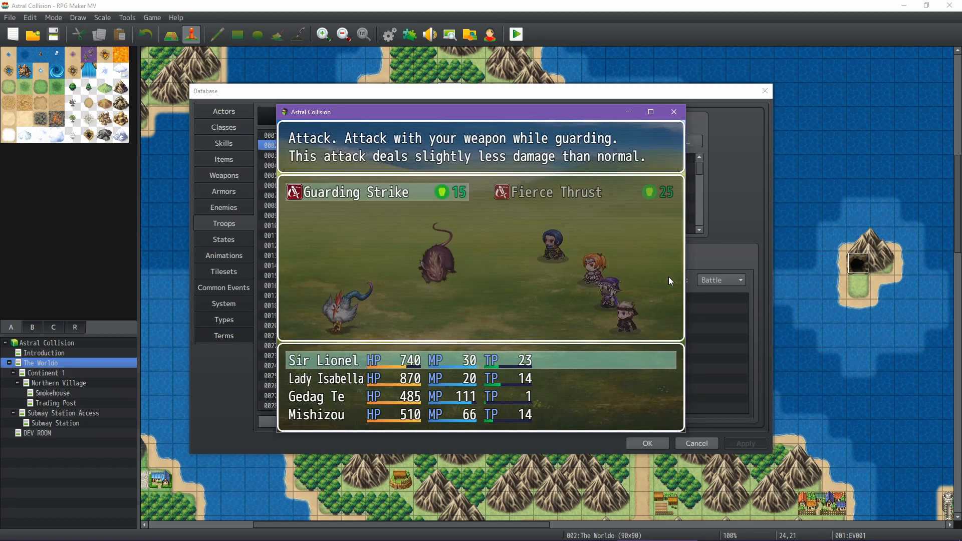
{"action": "key", "text": "Right"}
{"action": "key", "text": "Left"}
{"action": "key", "text": "Escape"}
{"action": "key", "text": "Left"}
{"action": "key", "text": "Return"}
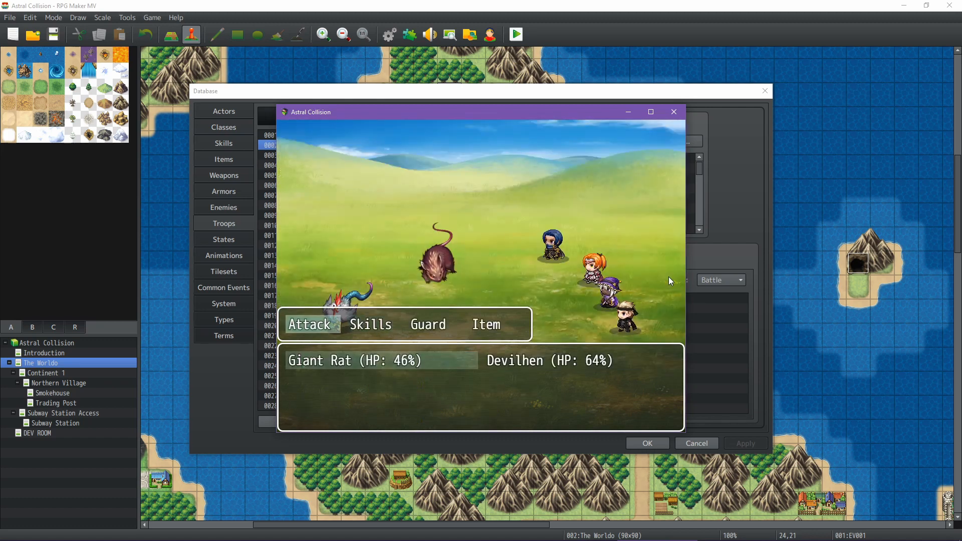
{"action": "key", "text": "Right"}
{"action": "key", "text": "Left"}
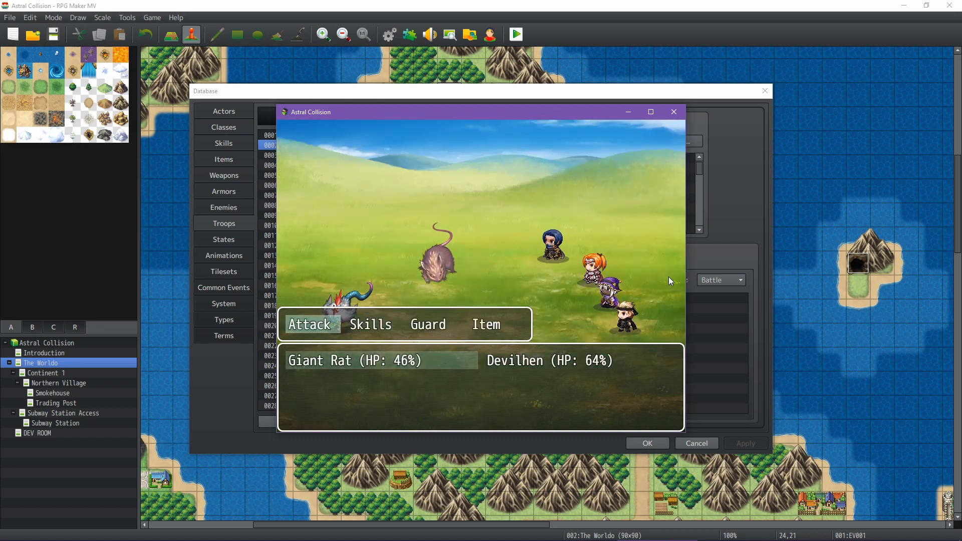
{"action": "key", "text": "Escape"}
Check Lady Isabella's skills for the second round and have her attack the Giant Rat
{"action": "key", "text": "Return"}
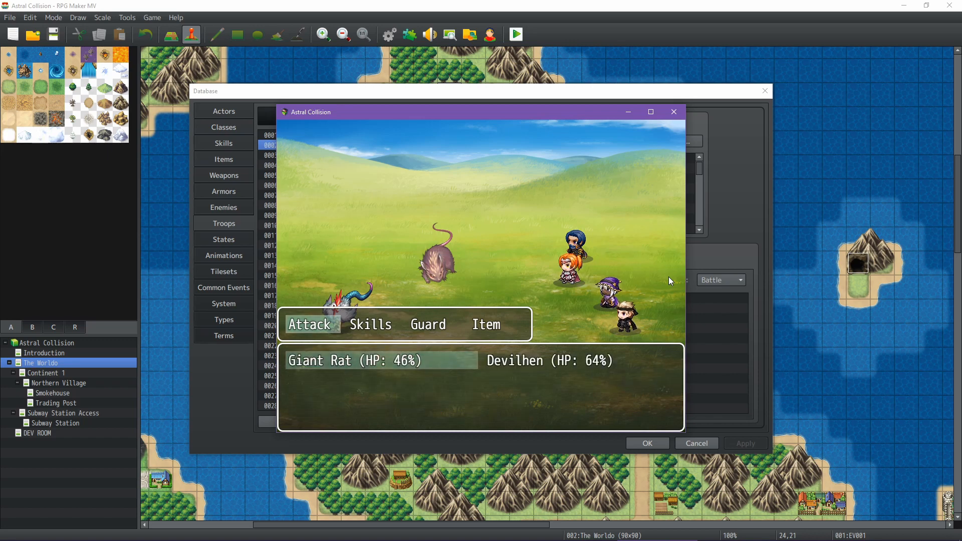
{"action": "key", "text": "Escape"}
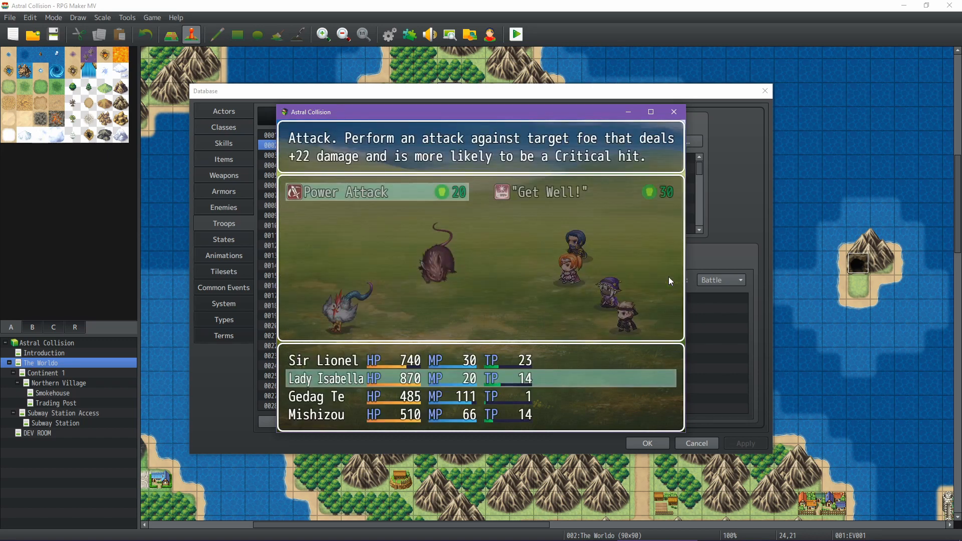
{"action": "key", "text": "Escape"}
{"action": "key", "text": "Left"}
{"action": "key", "text": "Return"}
{"action": "key", "text": "Return"}
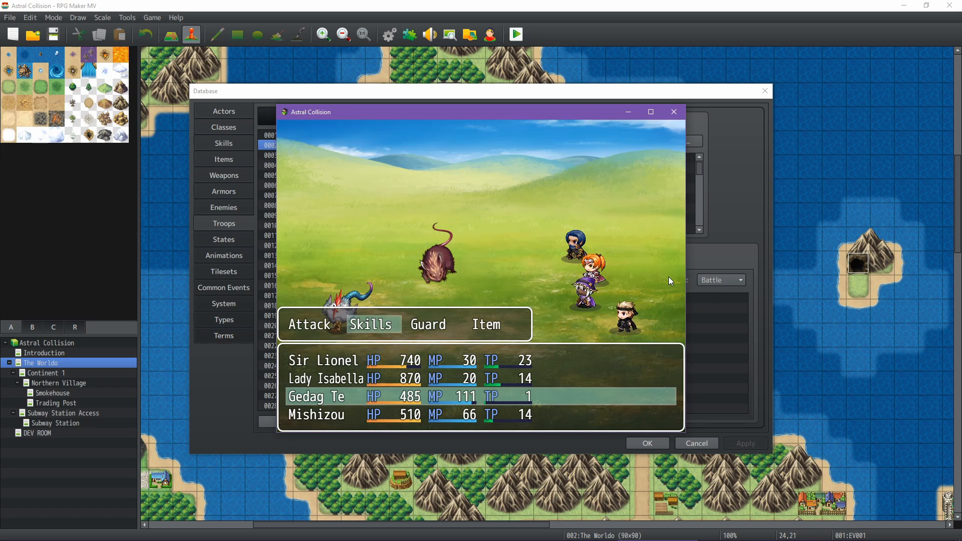
Have Gedag Te cast MP Burn on the Devilhen
{"action": "key", "text": "Return"}
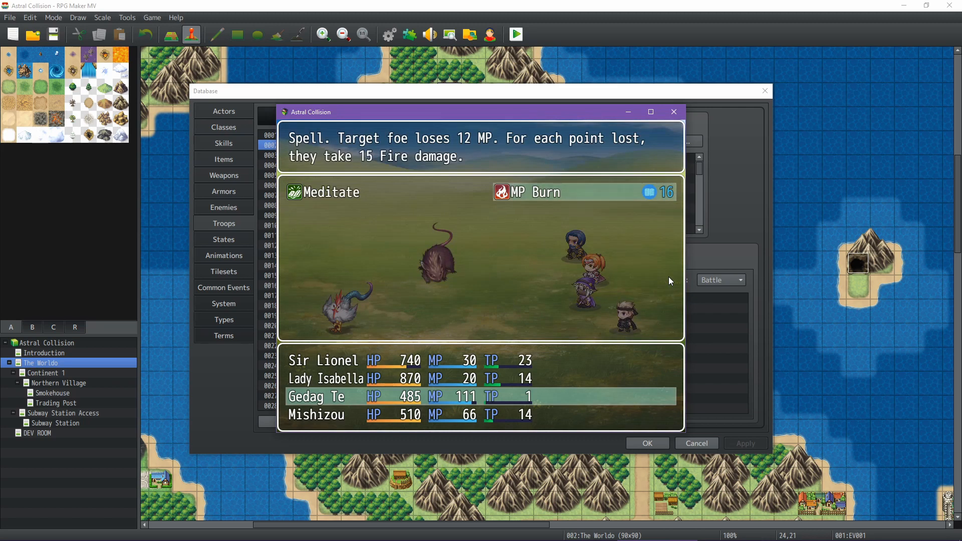
{"action": "key", "text": "Return"}
{"action": "key", "text": "Right"}
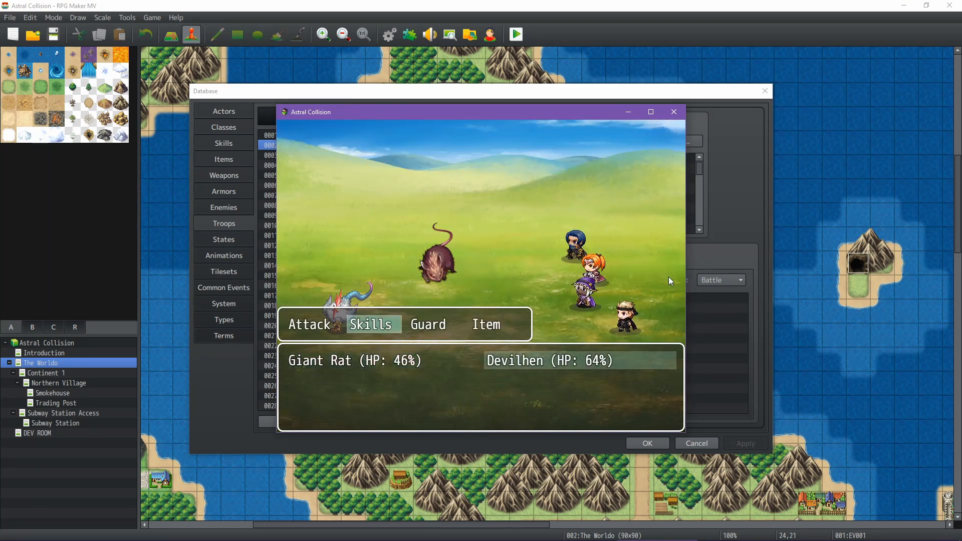
{"action": "key", "text": "Return"}
Check Mishizou's skills for the second round and have this character attack the Giant Rat to complete the orders
{"action": "key", "text": "Right"}
{"action": "key", "text": "Return"}
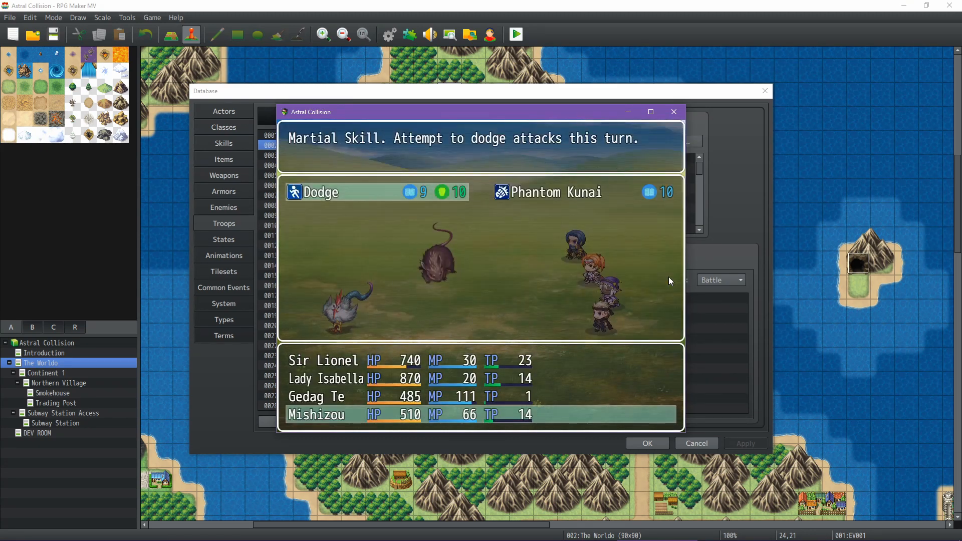
{"action": "key", "text": "Escape"}
{"action": "key", "text": "Left"}
{"action": "key", "text": "Return"}
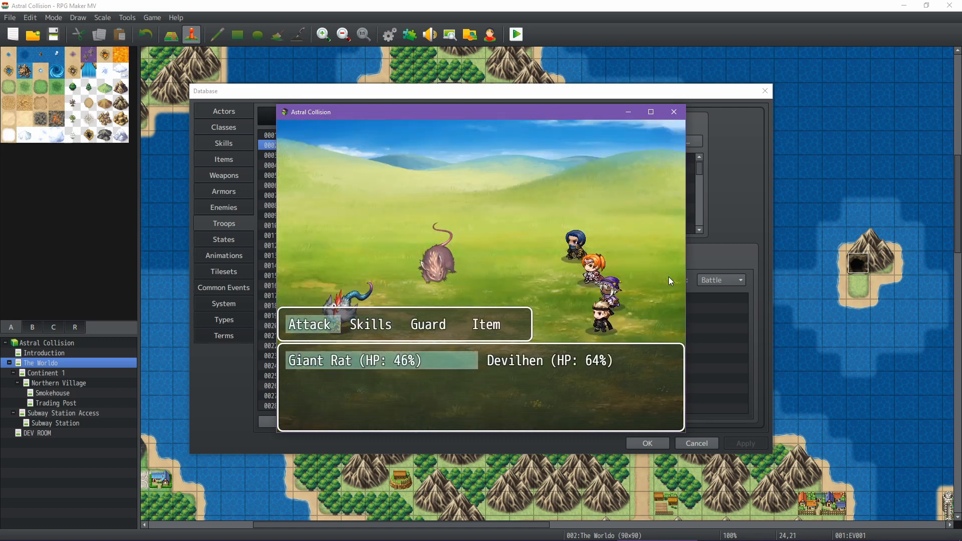
{"action": "key", "text": "Return"}
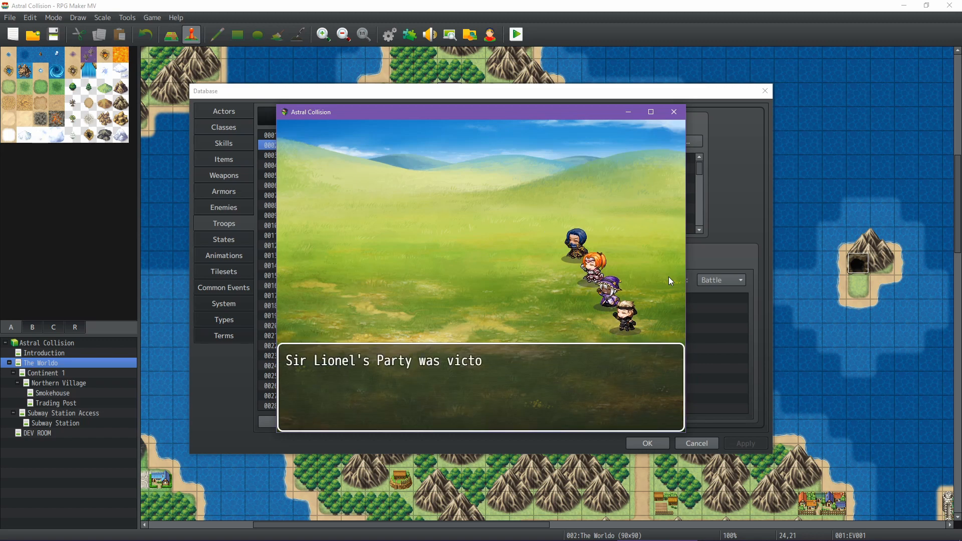
Advance through the victory, item drop and level-up messages to return to the world map
{"action": "key", "text": "Return"}
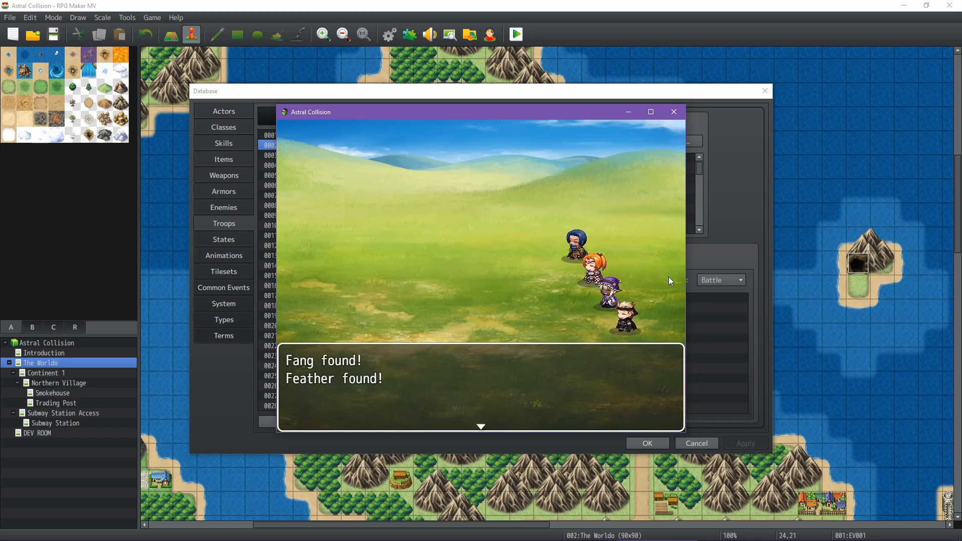
{"action": "key", "text": "Return"}
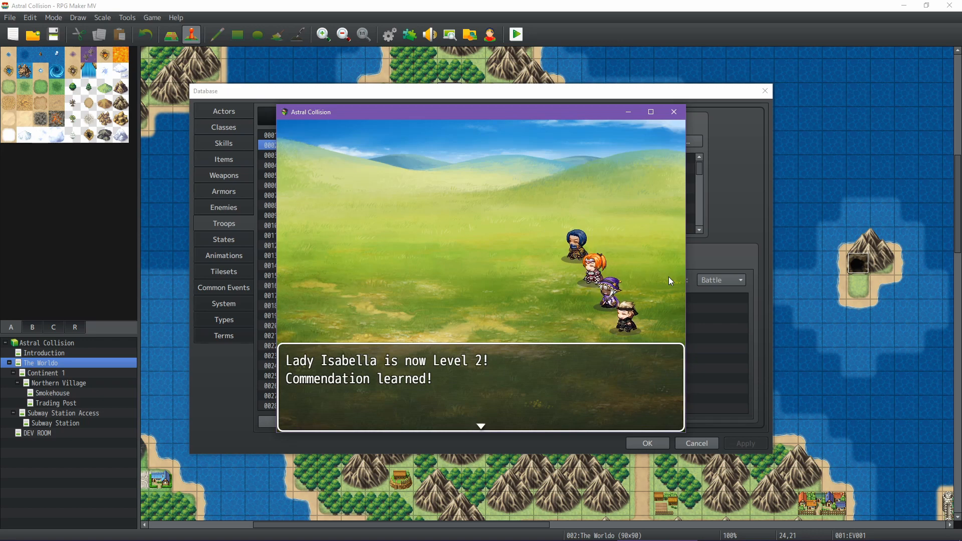
{"action": "key", "text": "Return"}
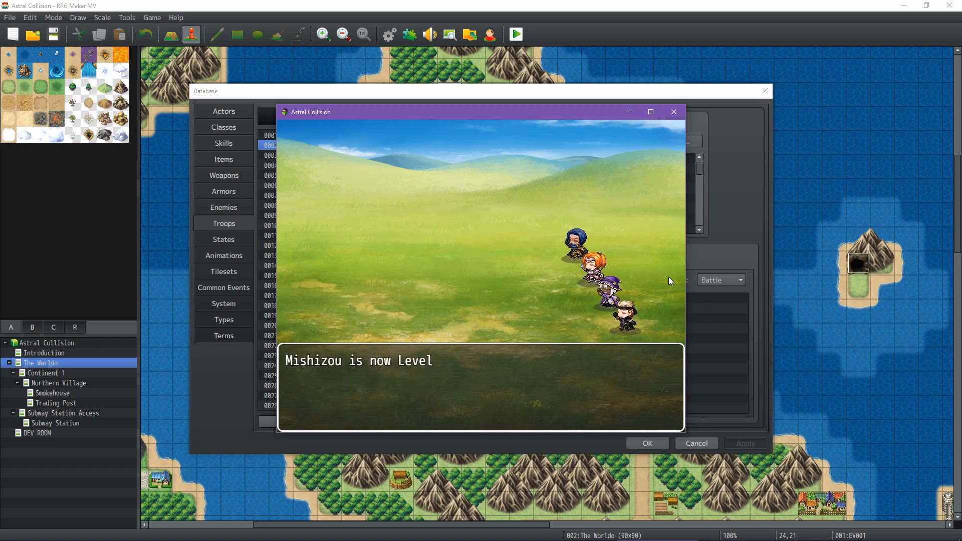
{"action": "key", "text": "Return"}
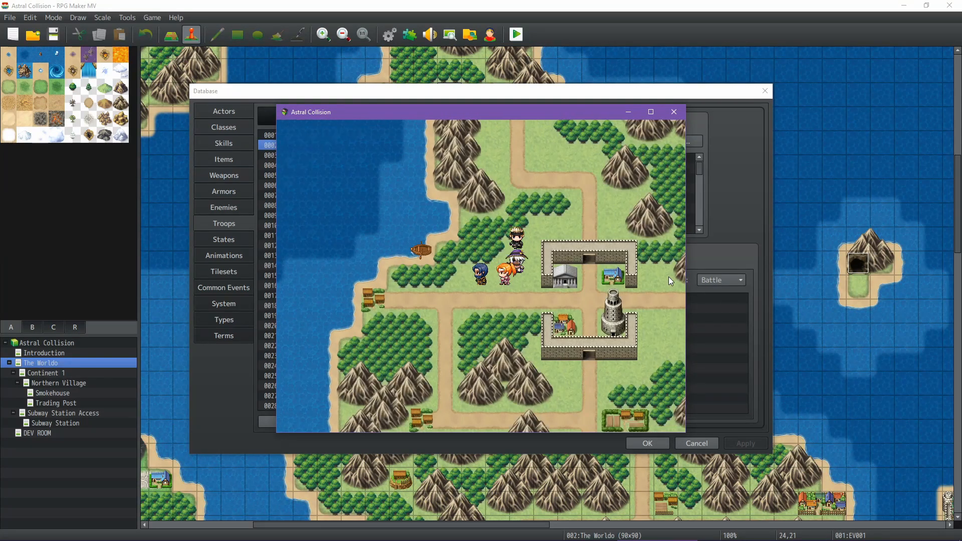
Walk the party south past the walled town to the forest beside the mountains and enter a new random battle
{"action": "key", "text": "Down"}
{"action": "key", "text": "Right"}
{"action": "key", "text": "Down"}
{"action": "key", "text": "Left"}
{"action": "key", "text": "Right"}
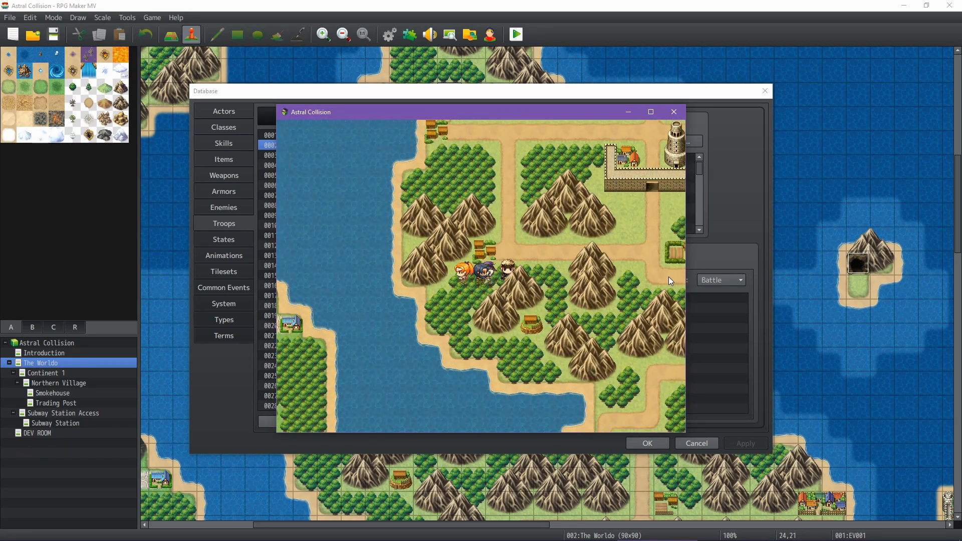
{"action": "key", "text": "Left"}
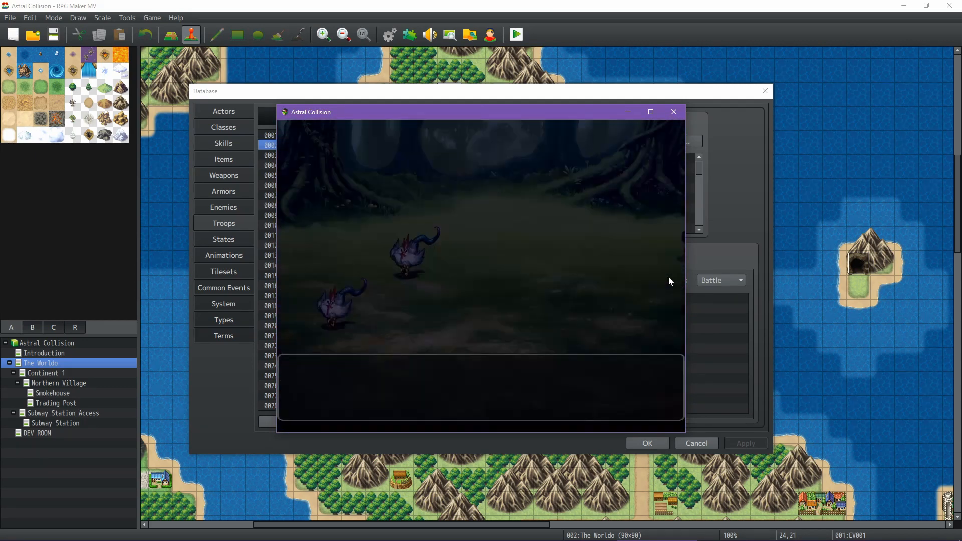
{"action": "key", "text": "Return"}
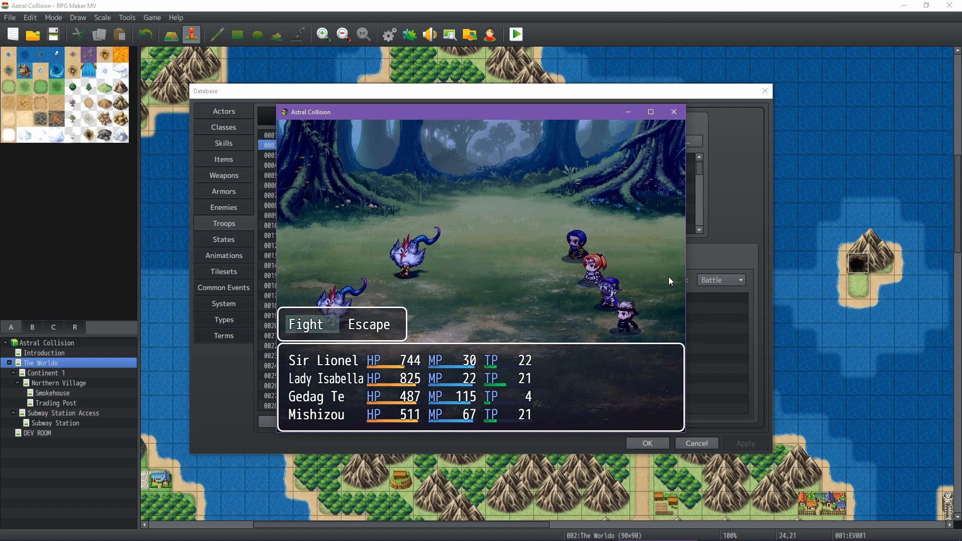
Start the forest fight, review Sir Lionel's Guarding Strike and Hone Weapon skills, and have him attack a Devilhen
{"action": "key", "text": "Return"}
{"action": "key", "text": "Right"}
{"action": "key", "text": "Return"}
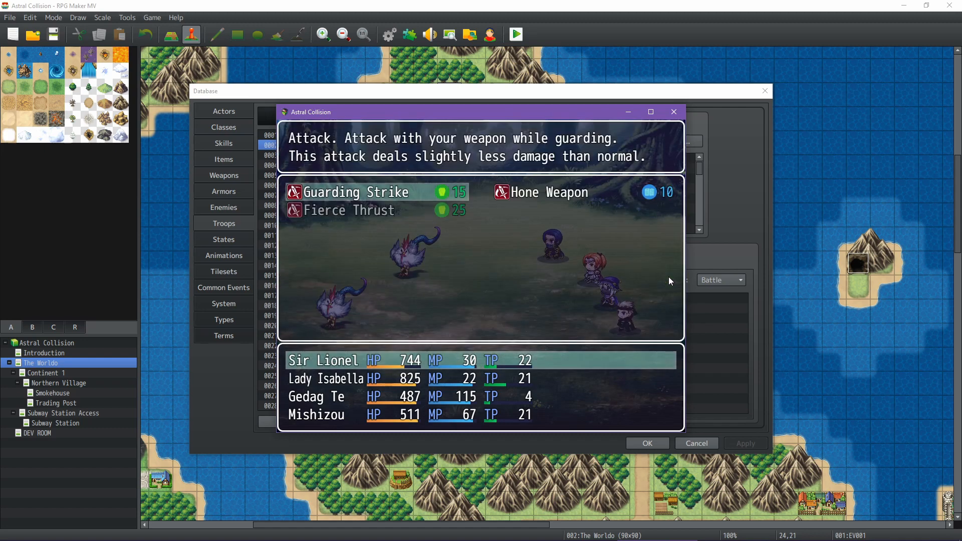
{"action": "key", "text": "Right"}
{"action": "key", "text": "Left"}
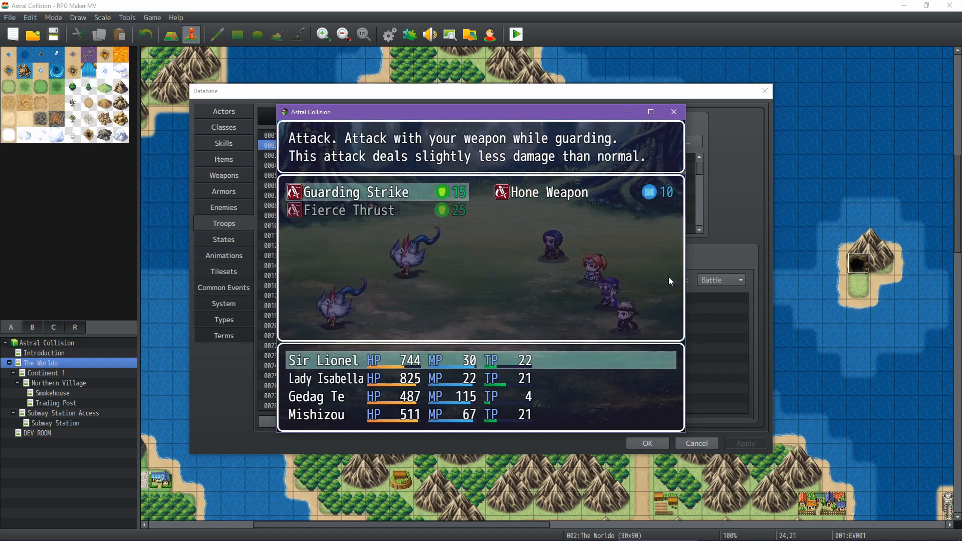
{"action": "key", "text": "Escape"}
{"action": "key", "text": "Left"}
{"action": "key", "text": "Return"}
Open Lady Isabella's skills and give her an order for the first round of the forest battle
{"action": "key", "text": "Return"}
{"action": "key", "text": "Right"}
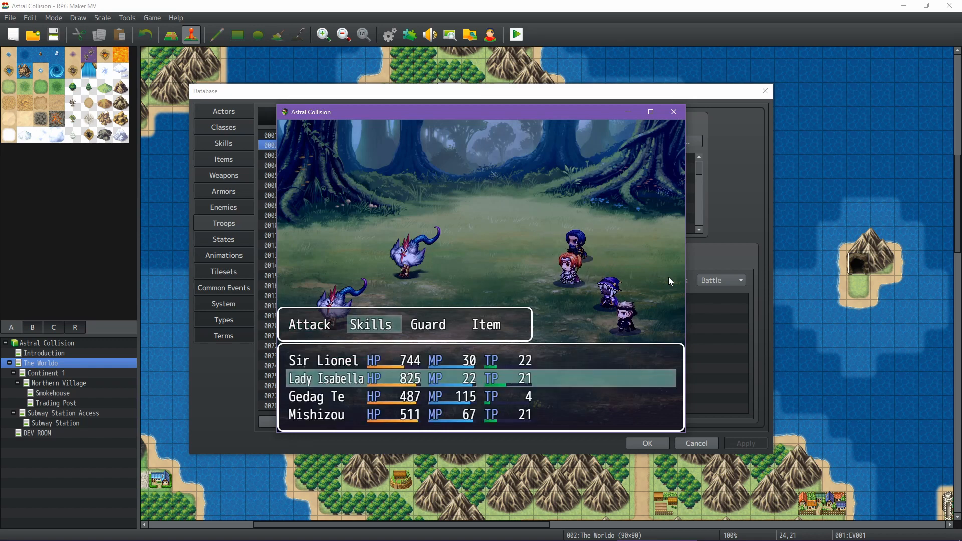
{"action": "key", "text": "Return"}
{"action": "key", "text": "Return"}
{"action": "key", "text": "Return"}
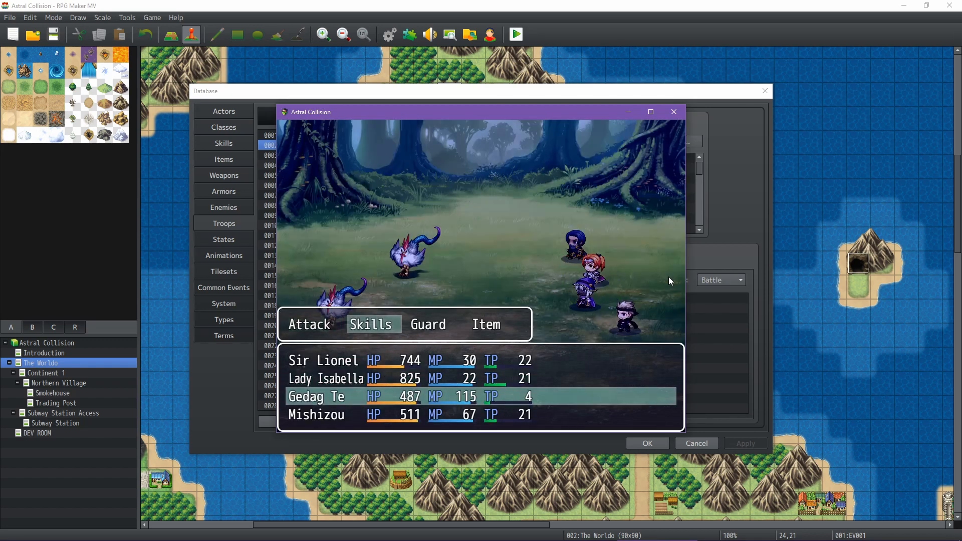
Have Gedag Te use a skill on Devilhen A
{"action": "key", "text": "Return"}
{"action": "key", "text": "Return"}
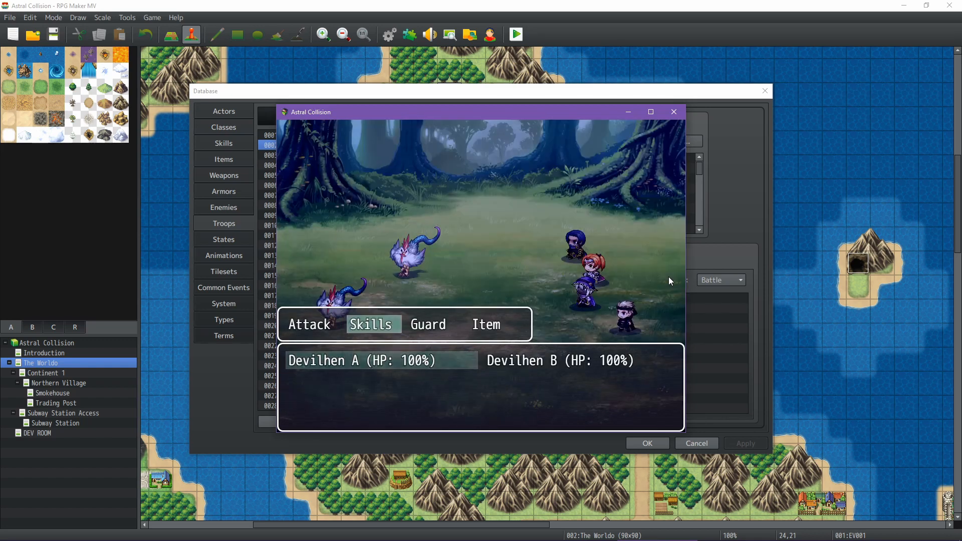
Have Mishizou make a normal attack on Devilhen A to complete the round's orders
{"action": "key", "text": "Return"}
{"action": "key", "text": "Right"}
{"action": "key", "text": "Left"}
{"action": "key", "text": "Return"}
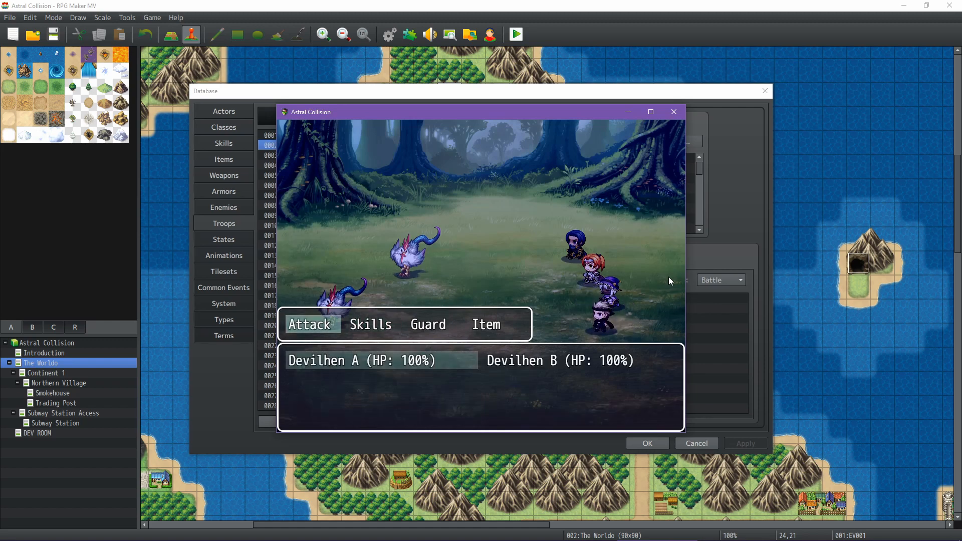
{"action": "key", "text": "Return"}
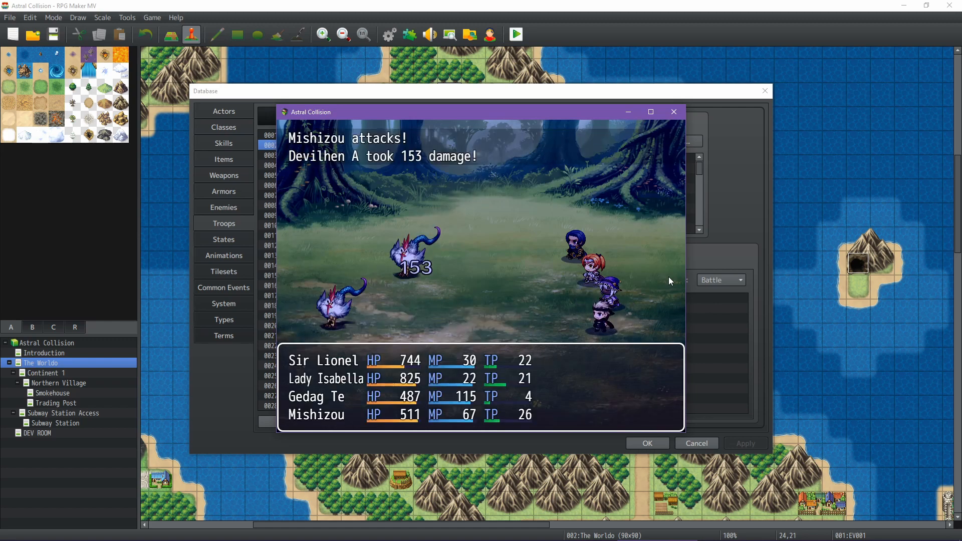
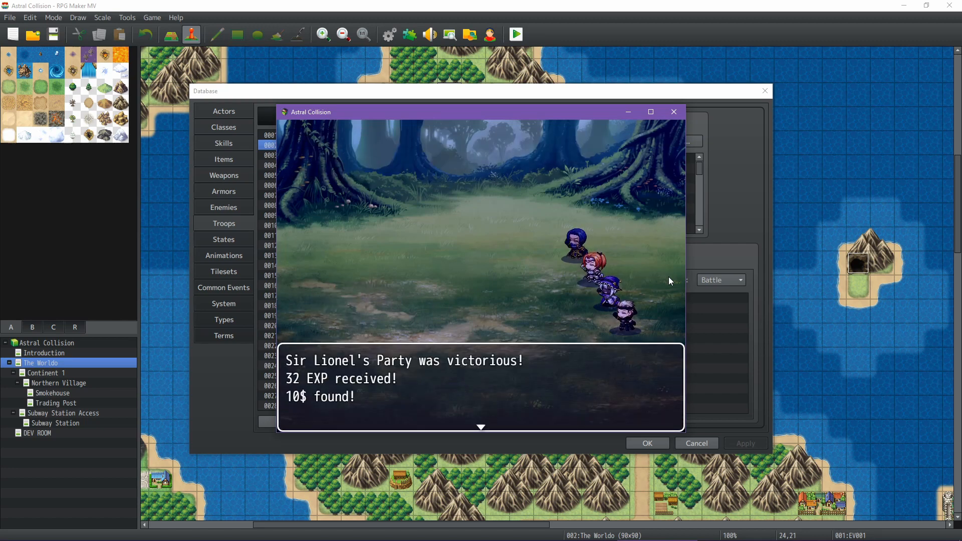
Close the victory messages and walk the party south through the forest into the next encounter
{"action": "key", "text": "Return"}
{"action": "key", "text": "Return"}
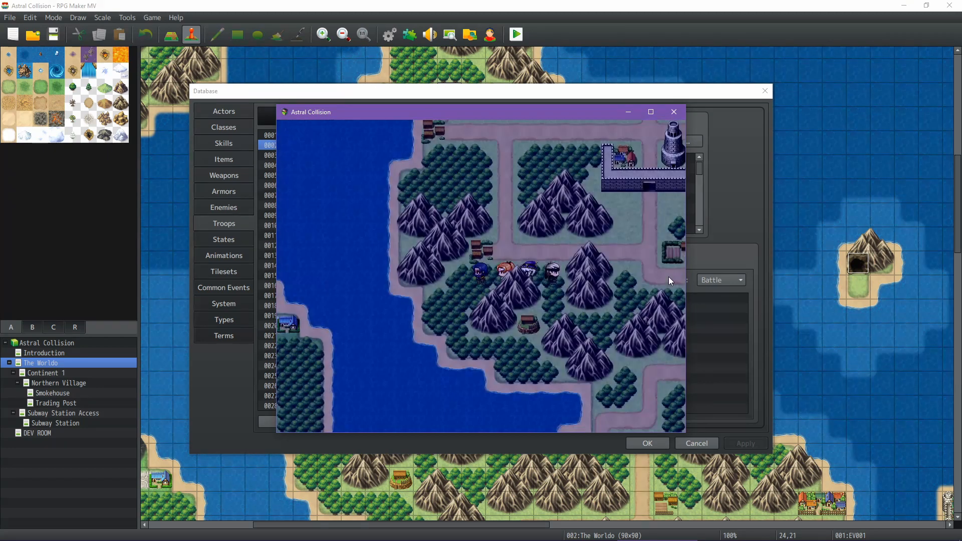
{"action": "key", "text": "Down"}
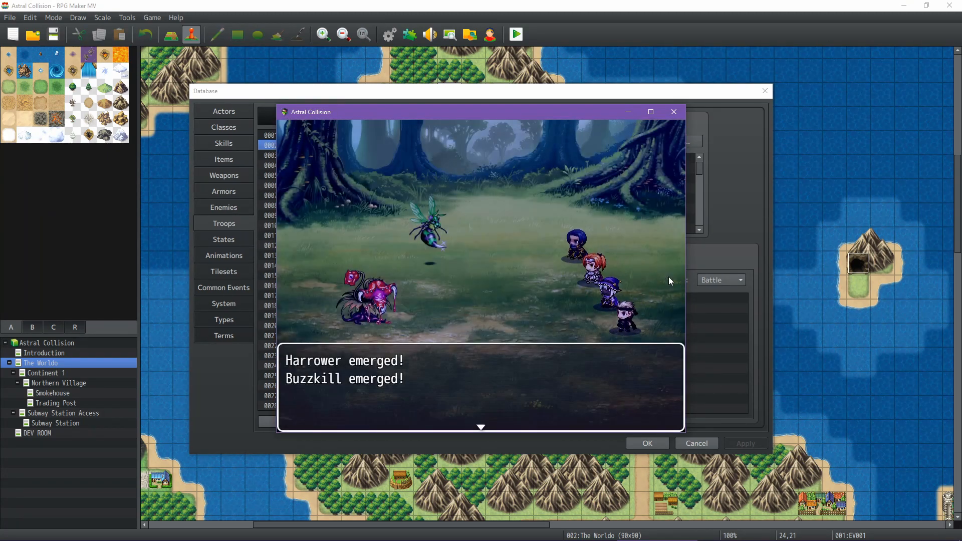
{"action": "key", "text": "Return"}
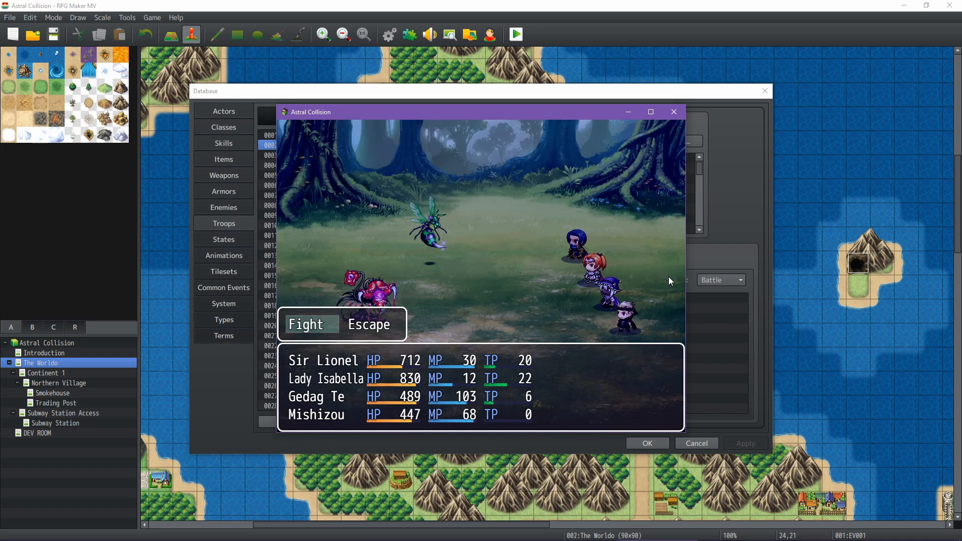
Start the fight and have Sir Lionel and Lady Isabella make normal attacks on Harrower
{"action": "key", "text": "Return"}
{"action": "key", "text": "Return"}
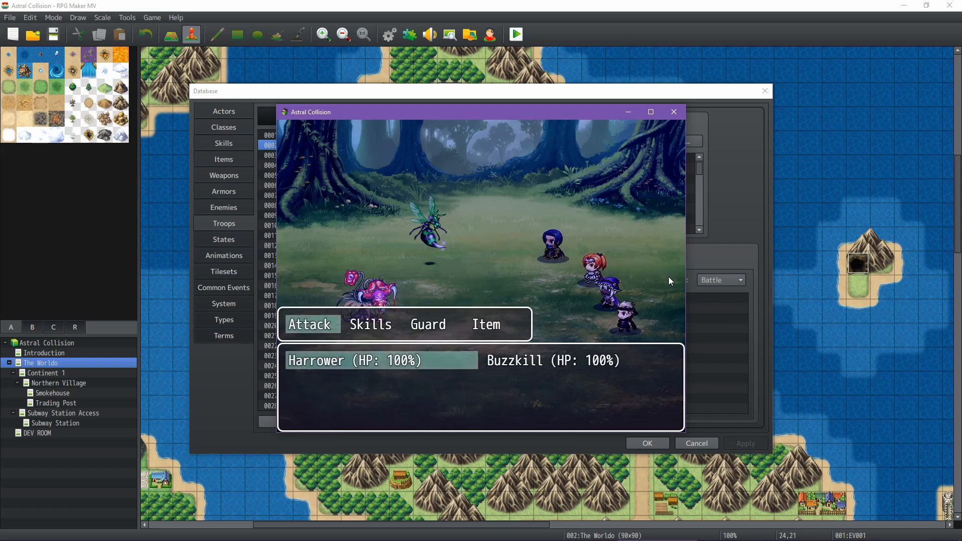
{"action": "key", "text": "Return"}
{"action": "key", "text": "Return"}
Have Gedag Te use a skill on Harrower and Mishizou make a normal attack on Buzzkill
{"action": "key", "text": "Return"}
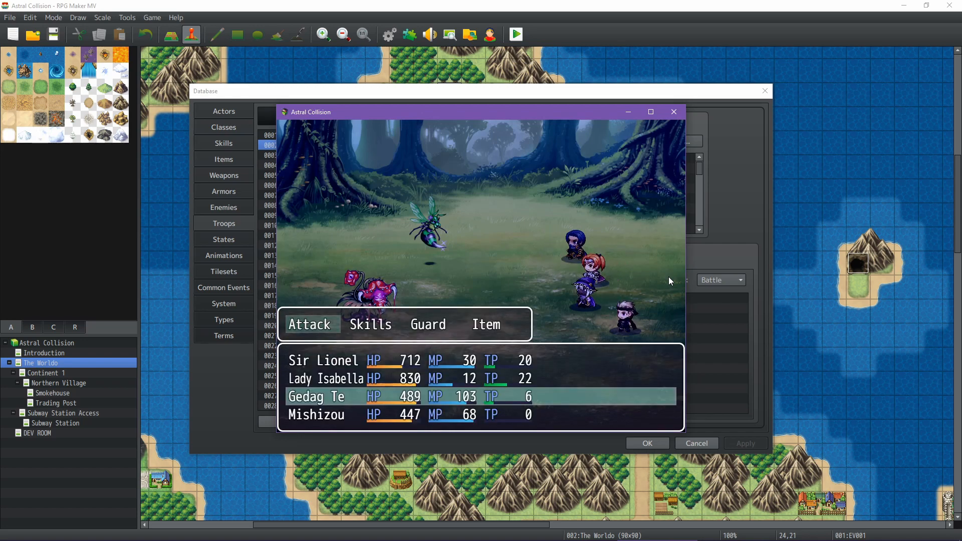
{"action": "key", "text": "Right"}
{"action": "key", "text": "Return"}
{"action": "key", "text": "Right"}
{"action": "key", "text": "Return"}
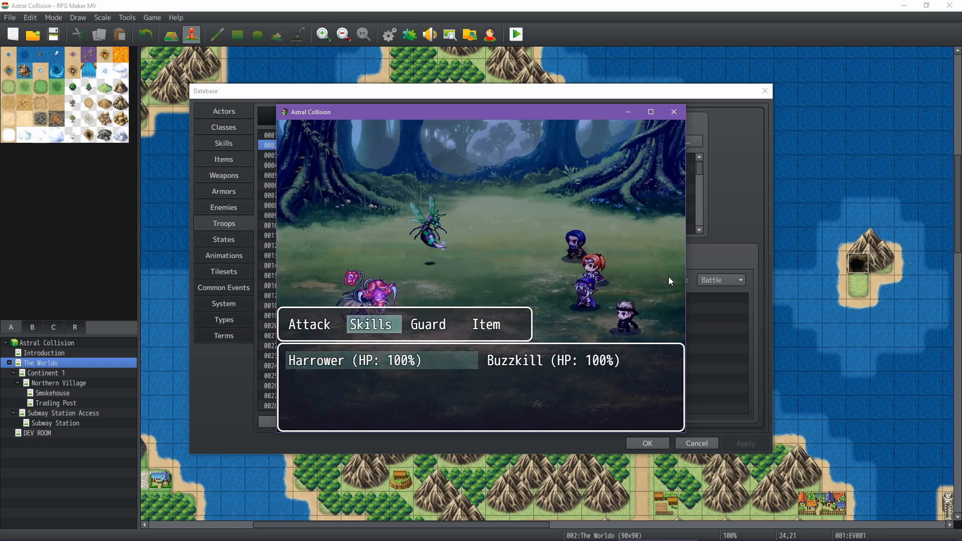
{"action": "key", "text": "Return"}
{"action": "key", "text": "Return"}
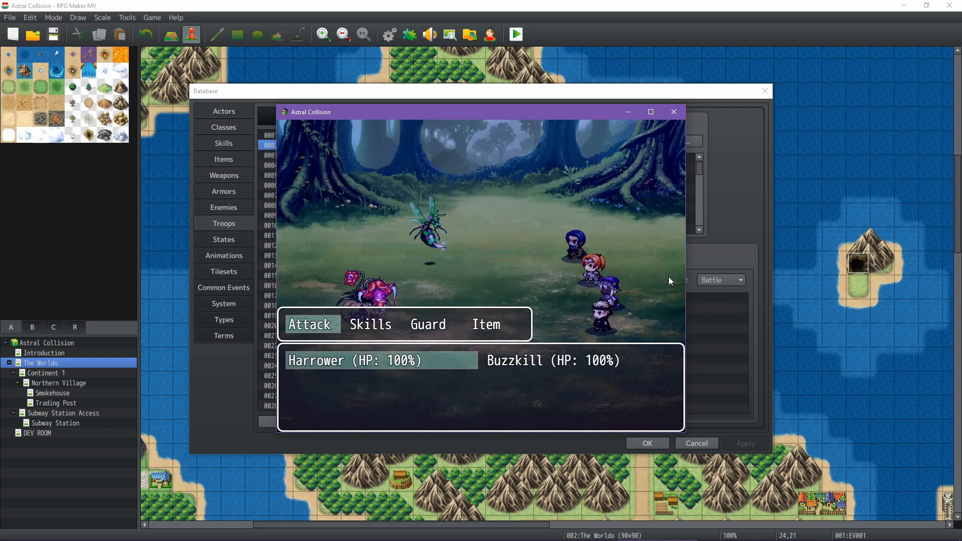
{"action": "key", "text": "Right"}
{"action": "key", "text": "Return"}
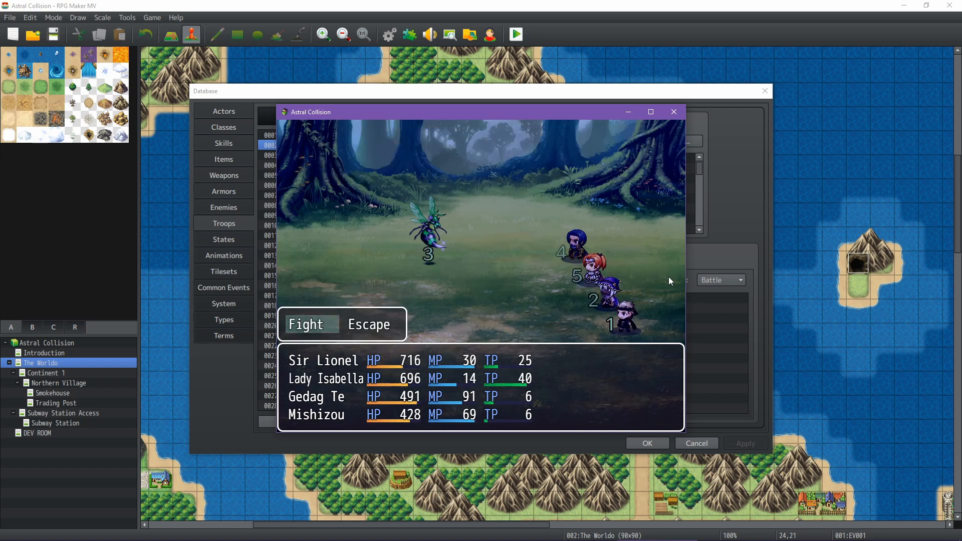
Continue the fight and have all four party members make normal attacks on the remaining Buzzkill
{"action": "key", "text": "Return"}
{"action": "key", "text": "Return"}
{"action": "key", "text": "Return"}
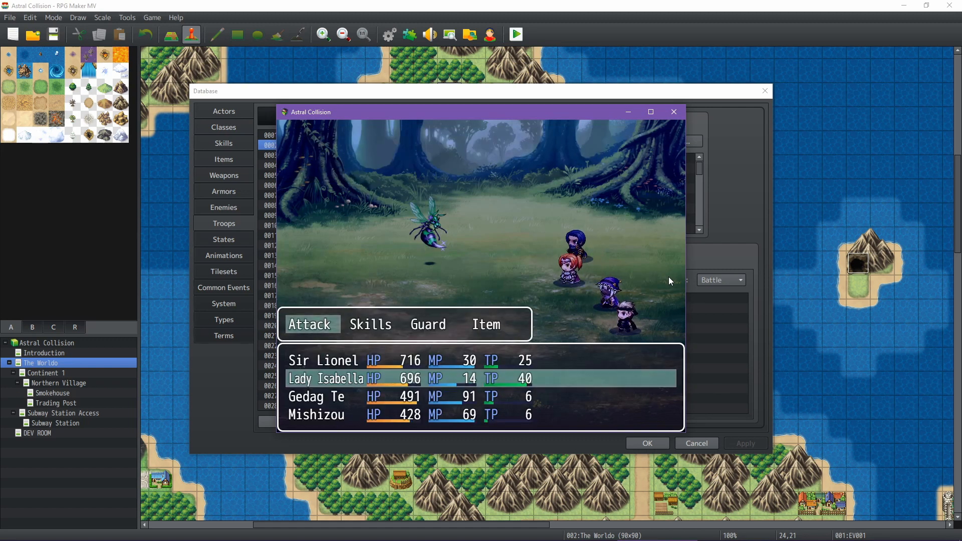
{"action": "key", "text": "Return"}
{"action": "key", "text": "Return"}
{"action": "key", "text": "Return"}
{"action": "key", "text": "Return"}
{"action": "key", "text": "Return"}
{"action": "key", "text": "Return"}
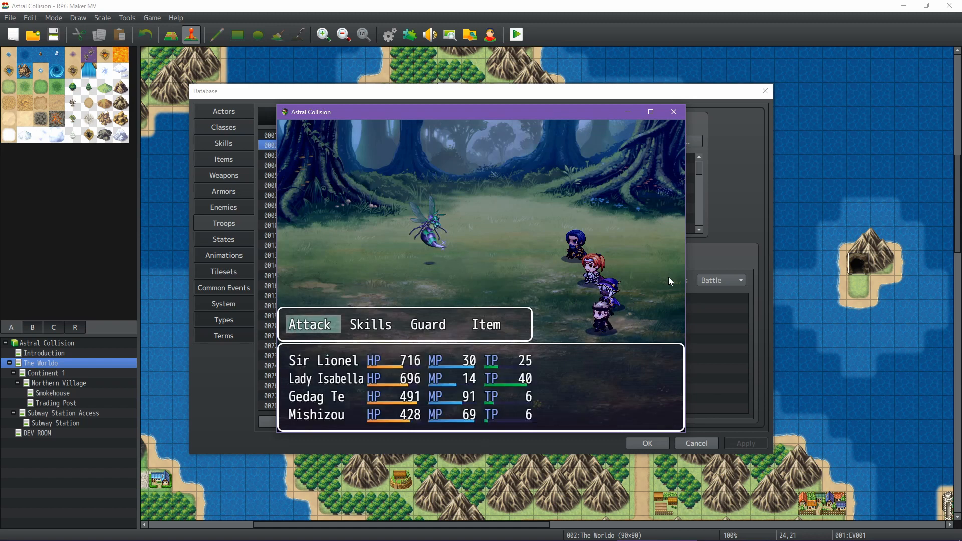
{"action": "key", "text": "Return"}
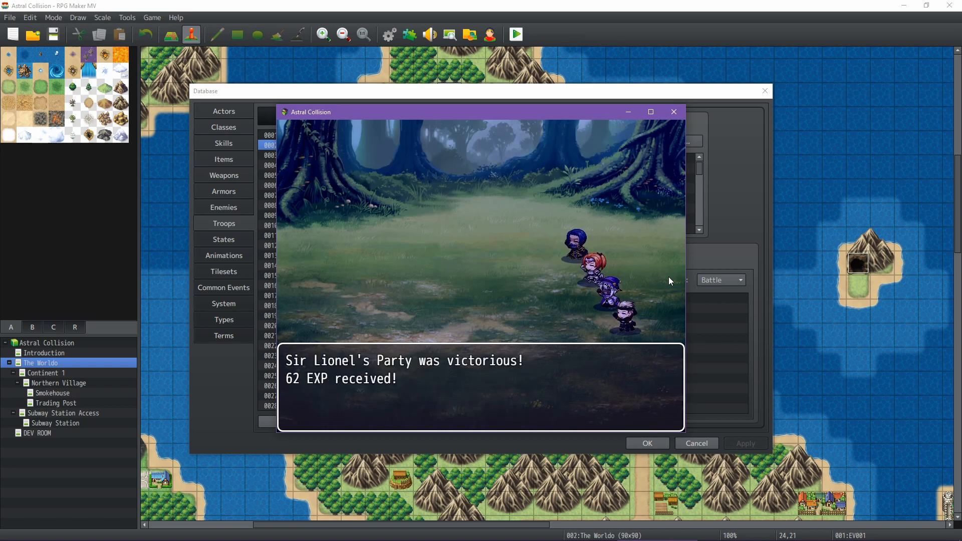
Close the victory messages and walk the party north across the overworld, past the mountains, until another encounter starts
{"action": "key", "text": "Return"}
{"action": "key", "text": "Return"}
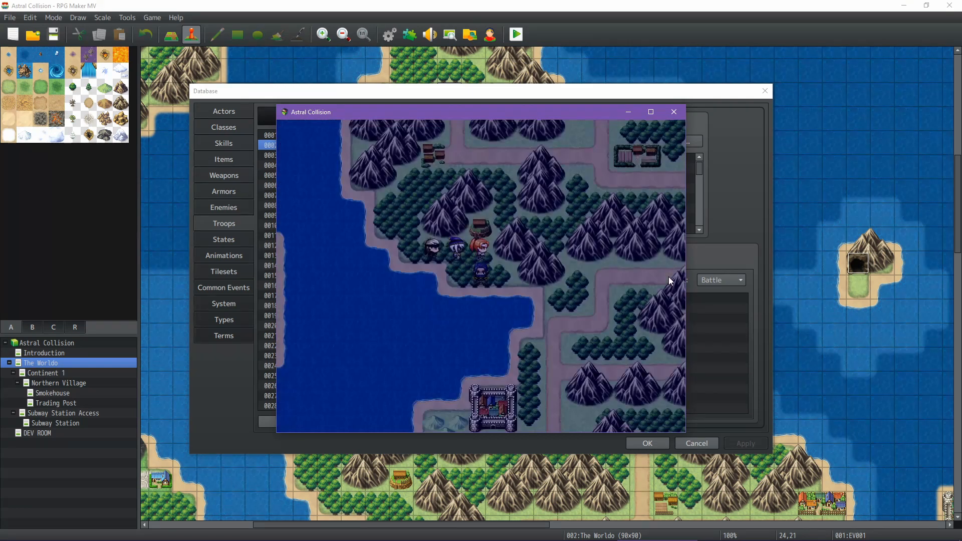
{"action": "key", "text": "Right"}
{"action": "key", "text": "Left"}
{"action": "key", "text": "Up"}
{"action": "key", "text": "Left"}
{"action": "key", "text": "Up"}
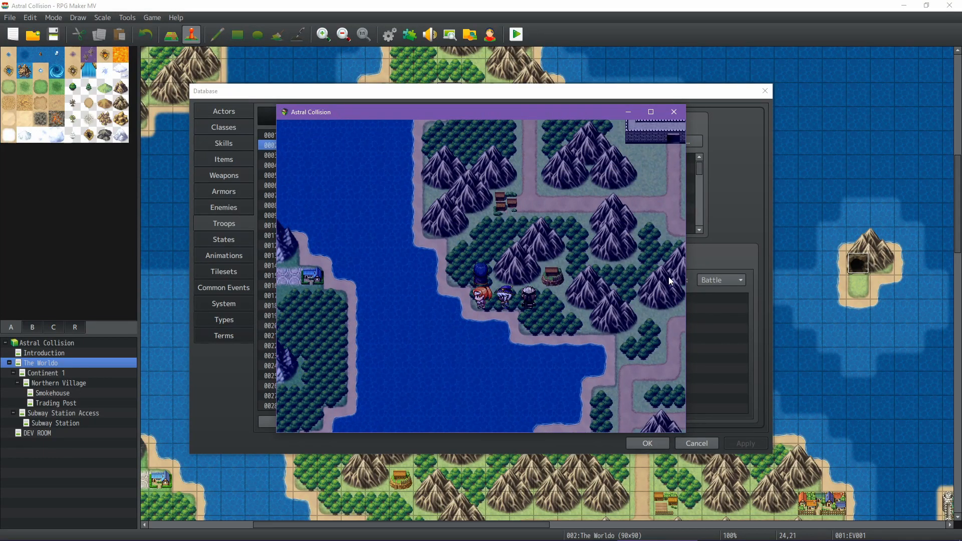
{"action": "key", "text": "Right"}
{"action": "key", "text": "Left"}
{"action": "key", "text": "Up"}
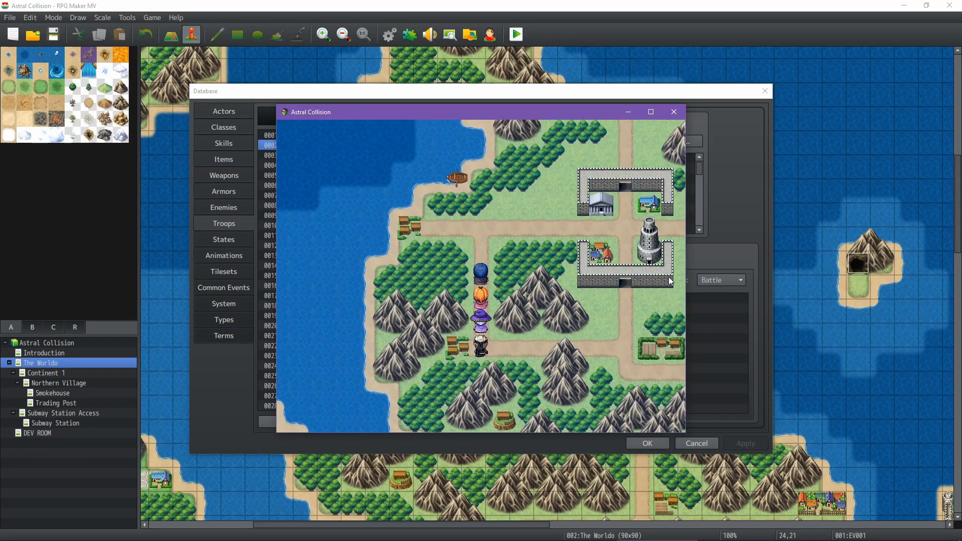
{"action": "key", "text": "Right"}
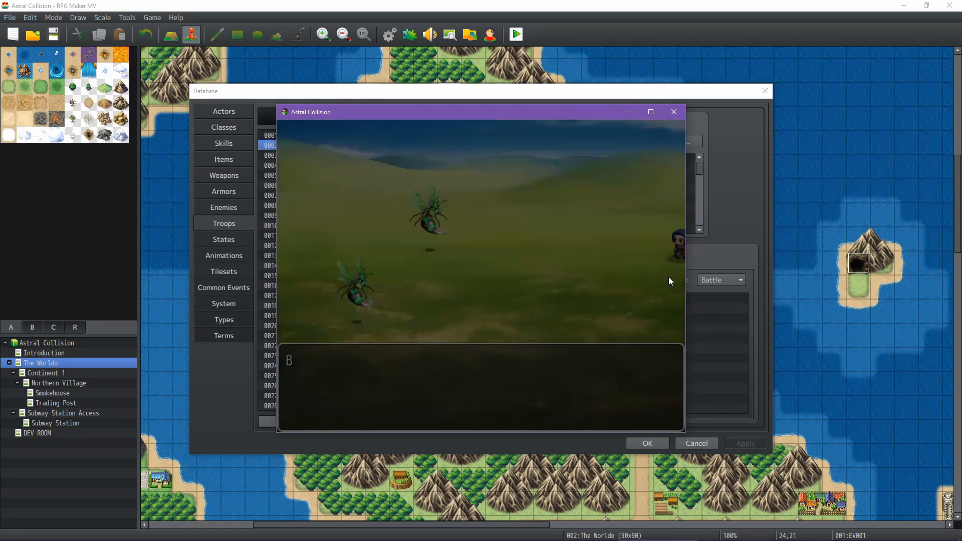
Start the grassland fight, review Sir Lionel's skills, and have him make a normal attack on a Buzzkill
{"action": "key", "text": "Return"}
{"action": "key", "text": "Return"}
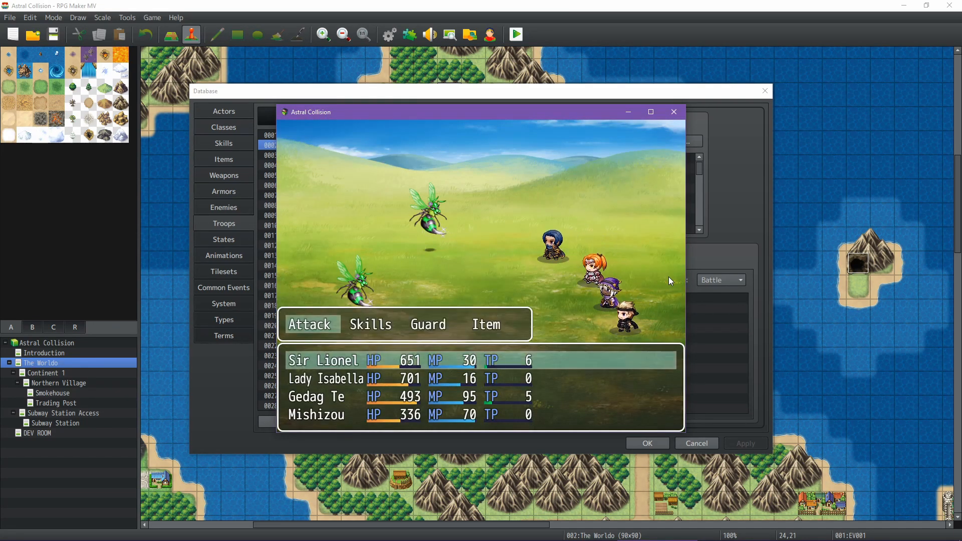
{"action": "key", "text": "Return"}
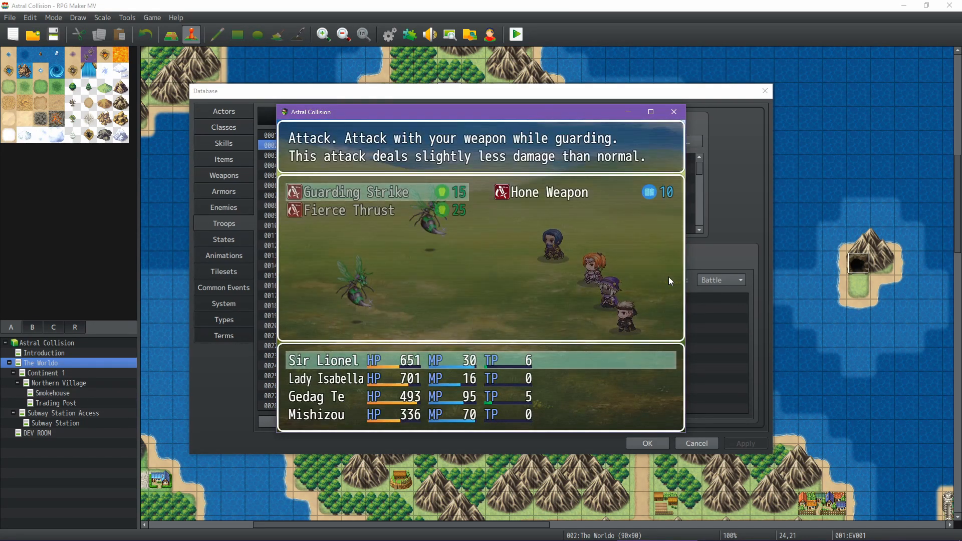
{"action": "key", "text": "Escape"}
{"action": "key", "text": "Left"}
{"action": "key", "text": "Return"}
Have Lady Isabella use the Commendation skill on the party
{"action": "key", "text": "Return"}
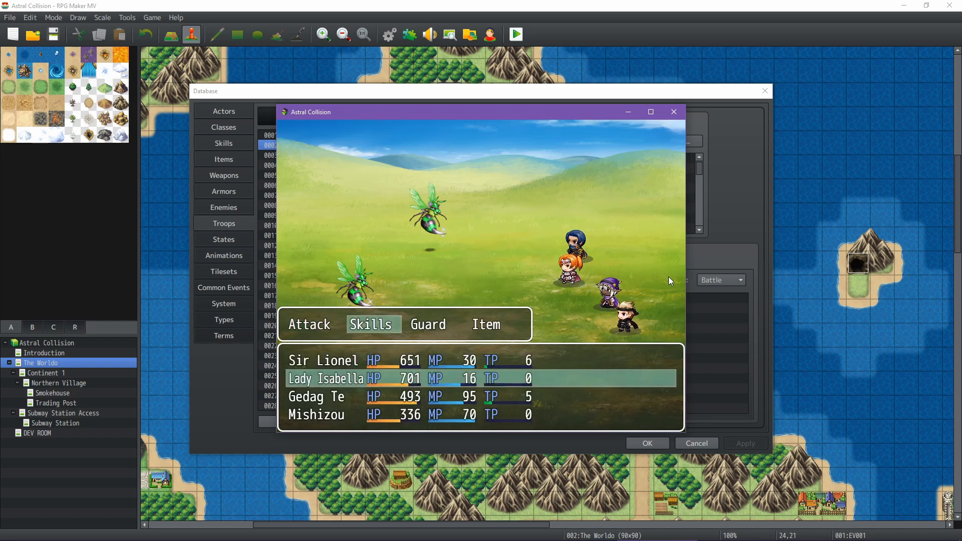
{"action": "key", "text": "Return"}
{"action": "key", "text": "Left"}
{"action": "key", "text": "Right"}
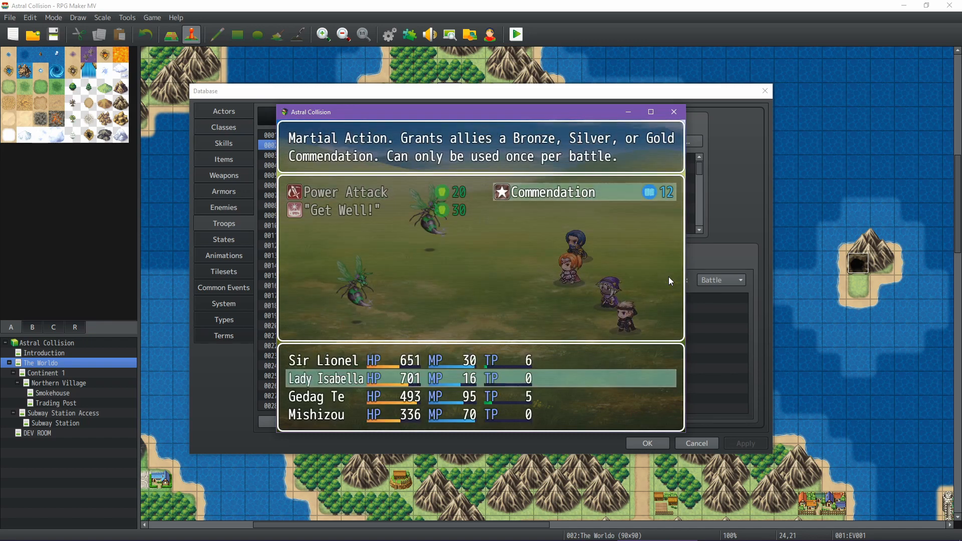
{"action": "key", "text": "Return"}
Have Gedag Te cast MP Burn on a Buzzkill
{"action": "key", "text": "Return"}
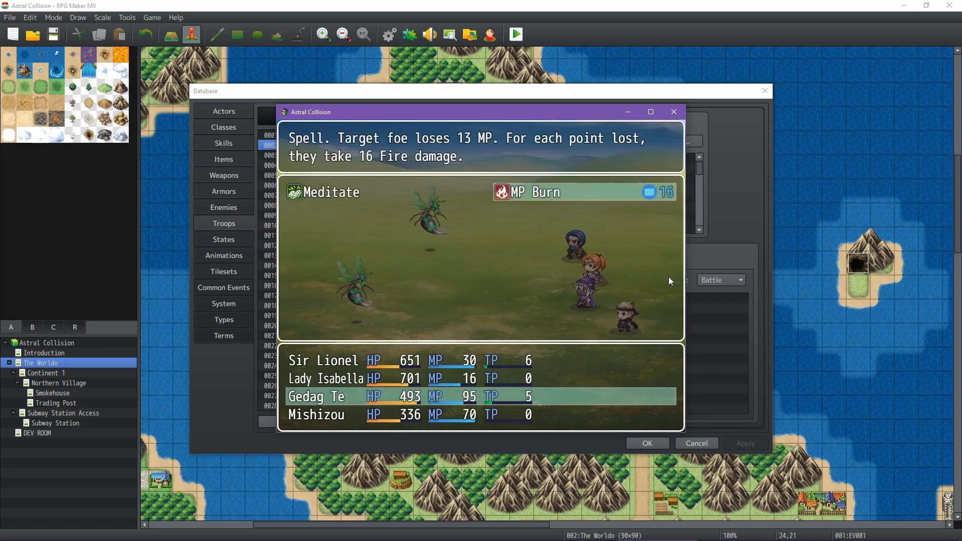
{"action": "key", "text": "Return"}
{"action": "key", "text": "Return"}
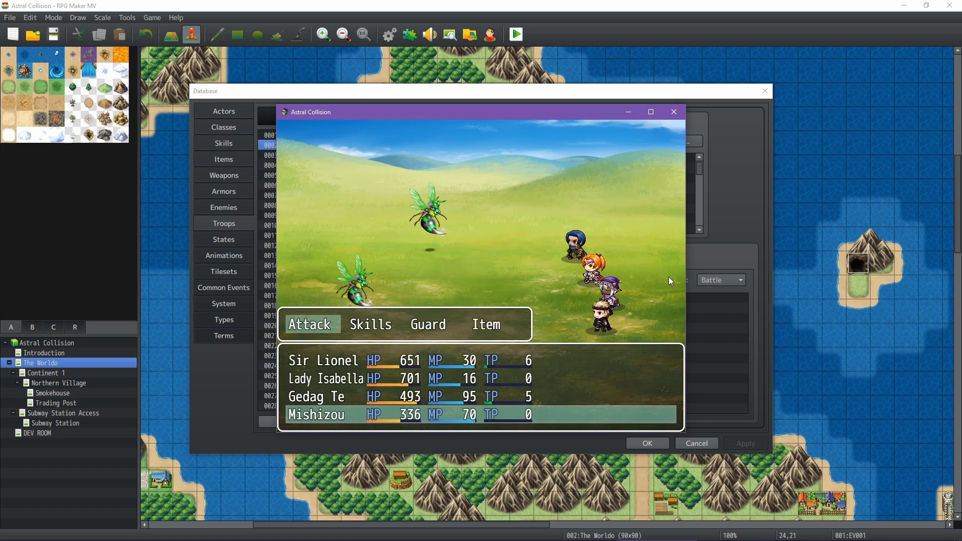
Review Mishizou's Dodge and Phantom Kunai skills, and have him make a normal attack on a Buzzkill
{"action": "key", "text": "Right"}
{"action": "key", "text": "Return"}
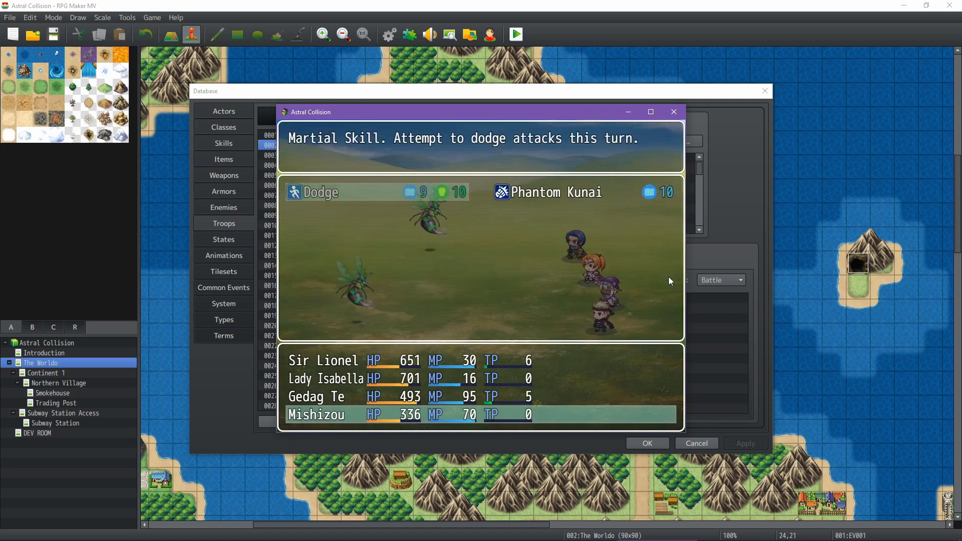
{"action": "key", "text": "Escape"}
{"action": "key", "text": "Return"}
{"action": "key", "text": "Return"}
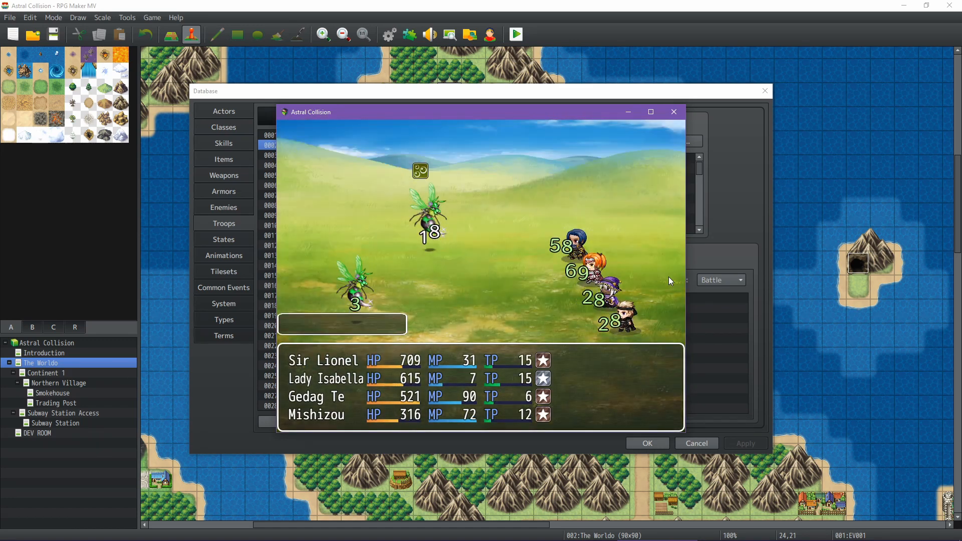
Start the second round and order normal attacks on the Buzzkills from Sir Lionel, Lady Isabella and Gedag Te
{"action": "key", "text": "Return"}
{"action": "key", "text": "Return"}
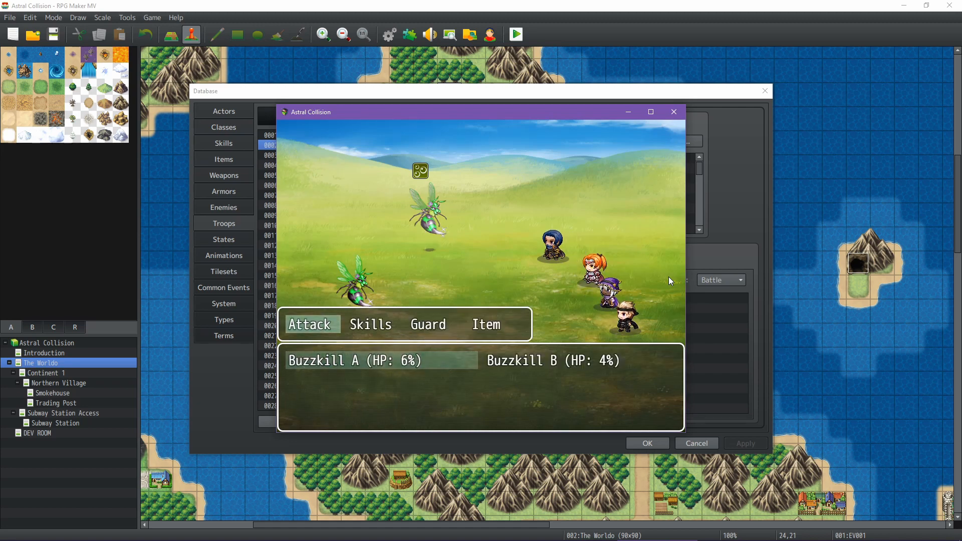
{"action": "key", "text": "Return"}
{"action": "key", "text": "Return"}
{"action": "key", "text": "Return"}
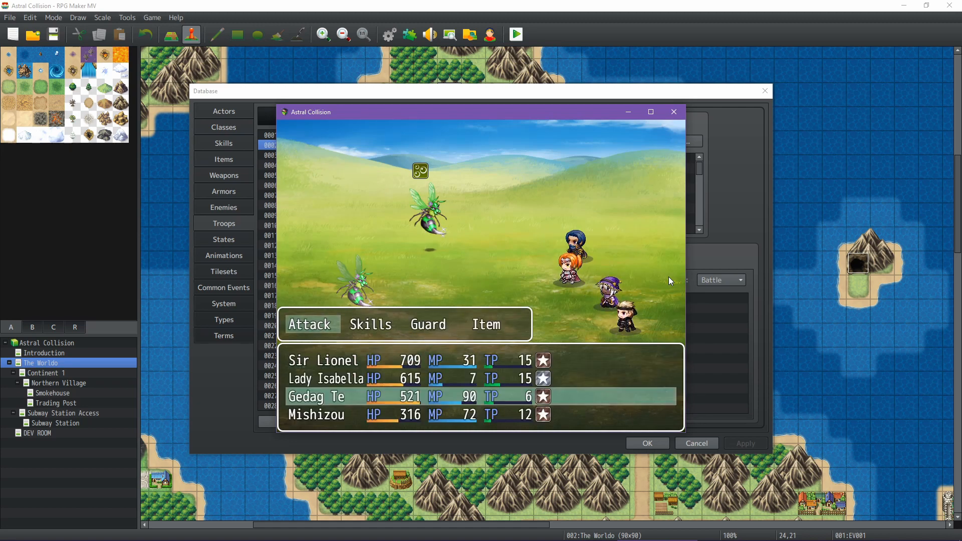
{"action": "key", "text": "Return"}
Have Mishizou make a normal attack on Buzzkill B to complete the round's orders
{"action": "key", "text": "Return"}
{"action": "key", "text": "Right"}
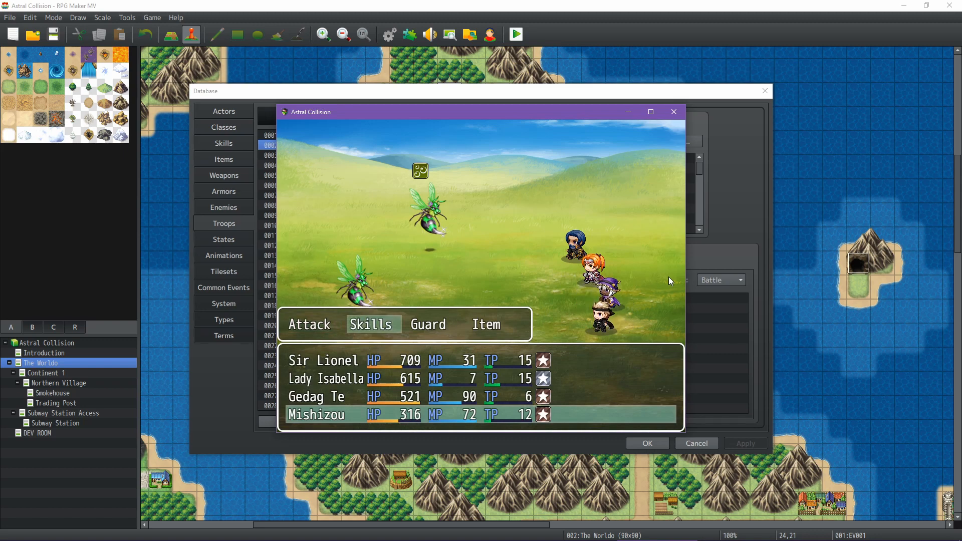
{"action": "key", "text": "Left"}
{"action": "key", "text": "Return"}
{"action": "key", "text": "Right"}
{"action": "key", "text": "Return"}
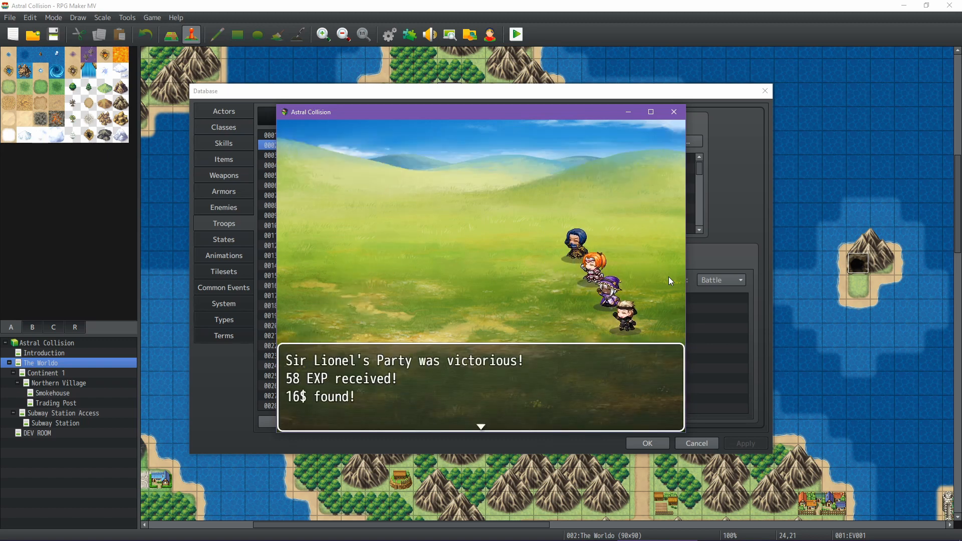
Close the victory and level-up messages and walk the party north into a forest encounter
{"action": "key", "text": "Return"}
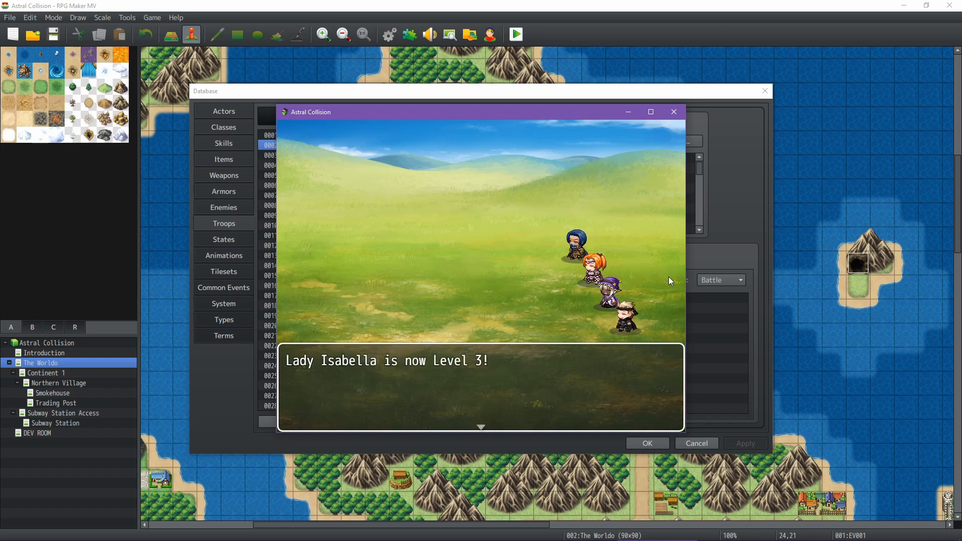
{"action": "key", "text": "Return"}
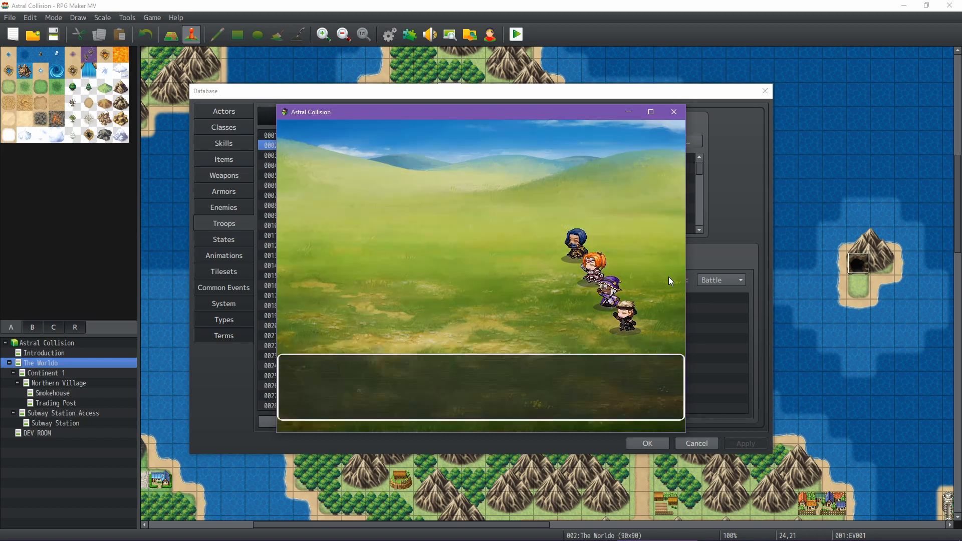
{"action": "key", "text": "Up"}
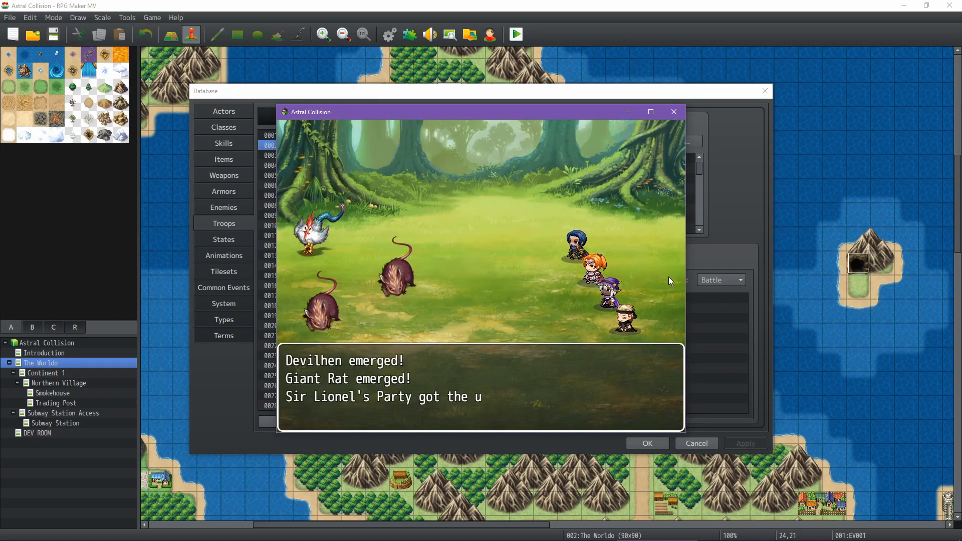
Start the fight against the Devilhen and Giant Rats, review Sir Lionel's skills, and have him attack the Devilhen
{"action": "key", "text": "Return"}
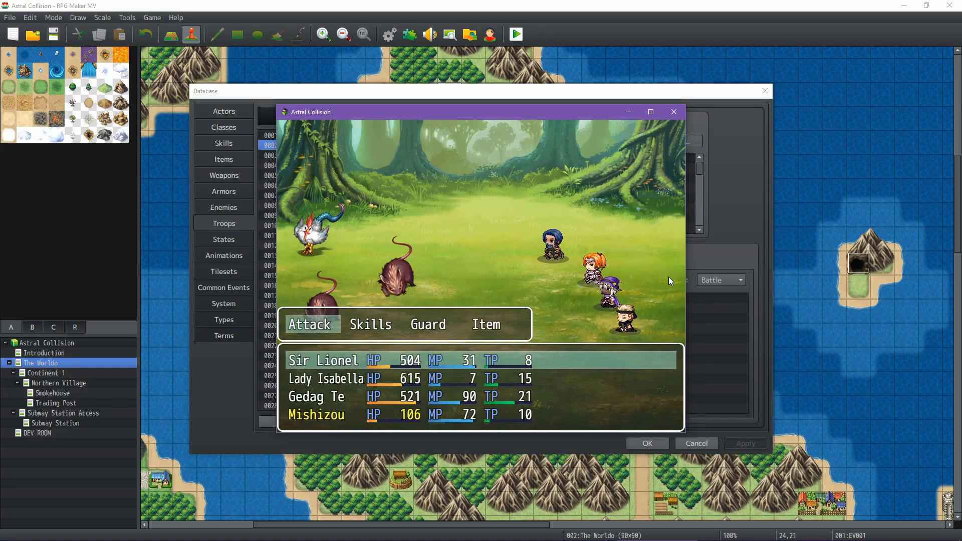
{"action": "key", "text": "Right"}
{"action": "key", "text": "Return"}
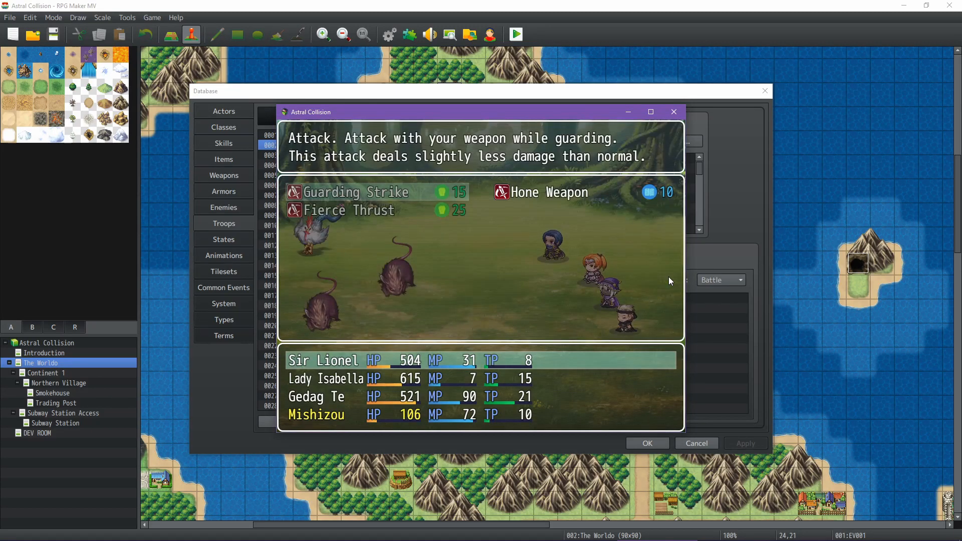
{"action": "key", "text": "Escape"}
{"action": "key", "text": "Left"}
{"action": "key", "text": "Return"}
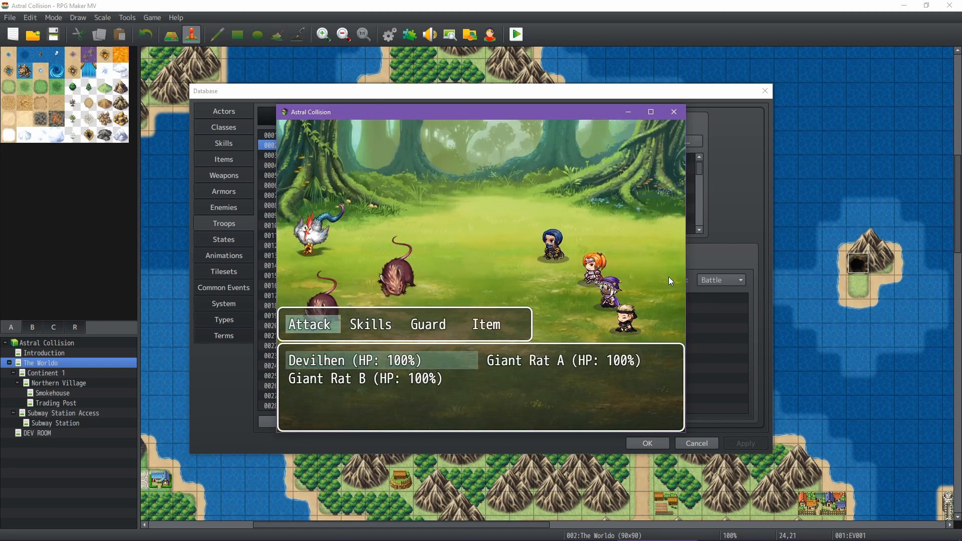
{"action": "key", "text": "Return"}
Review Lady Isabella's skills, including Commendation, and order her normal attack on the Devilhen
{"action": "key", "text": "Right"}
{"action": "key", "text": "Return"}
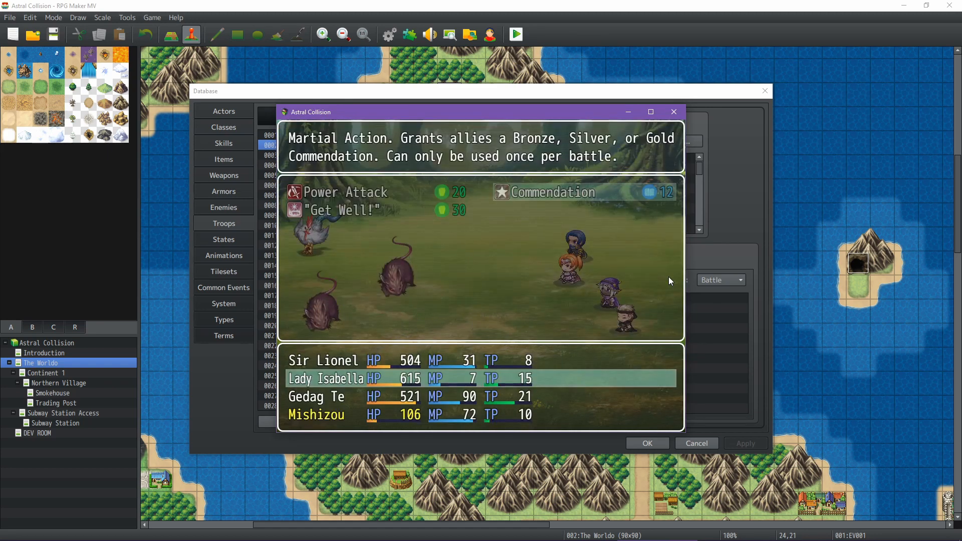
{"action": "key", "text": "Escape"}
{"action": "key", "text": "Return"}
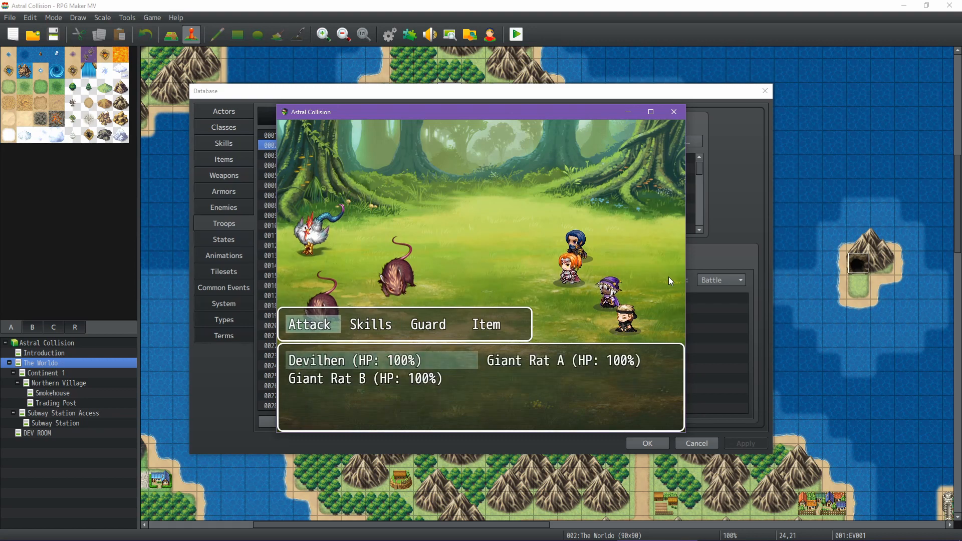
{"action": "key", "text": "Return"}
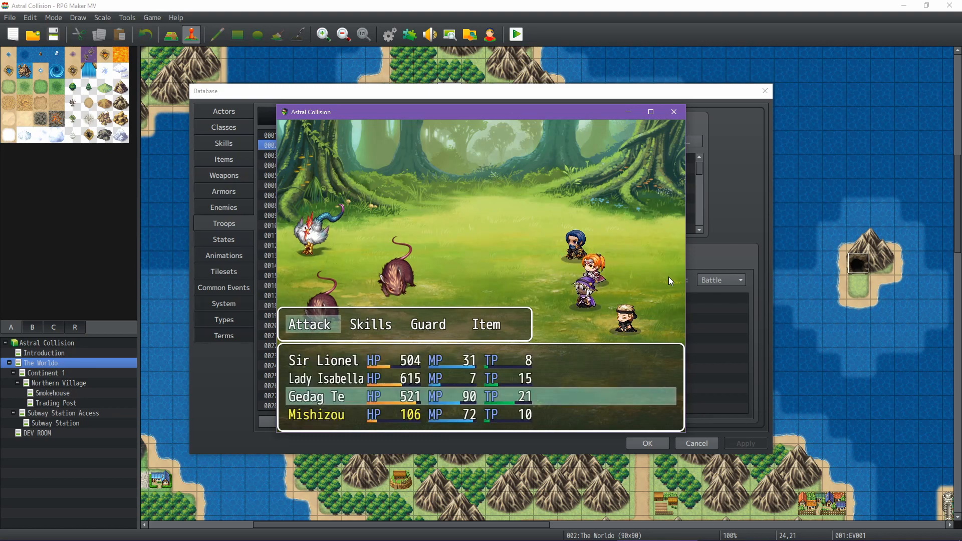
Have Gedag Te use an offensive skill on the Devilhen
{"action": "key", "text": "Right"}
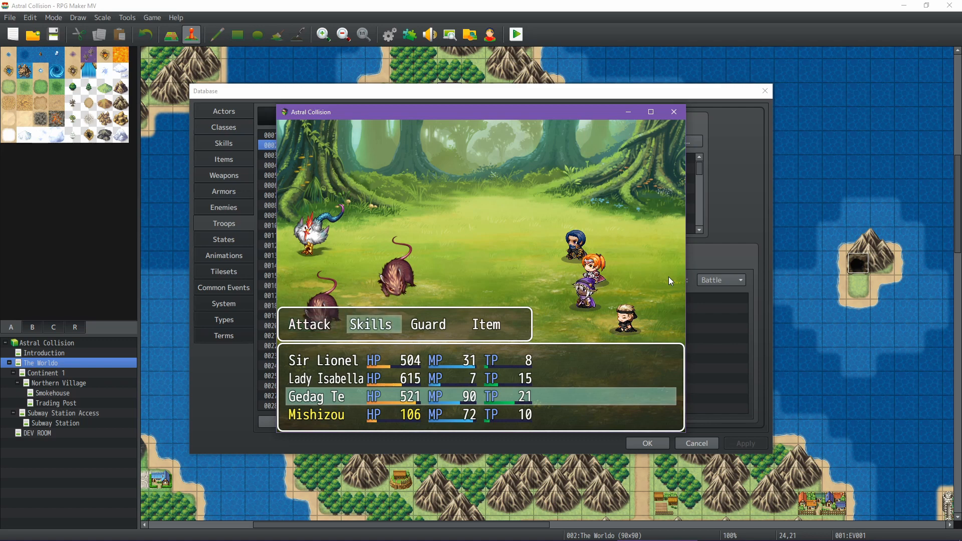
{"action": "key", "text": "Return"}
{"action": "key", "text": "Right"}
{"action": "key", "text": "Return"}
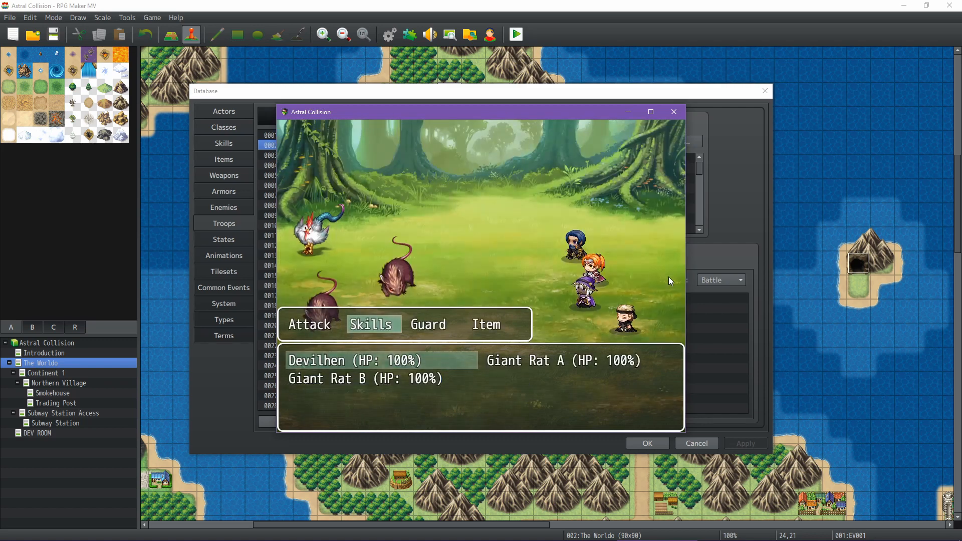
{"action": "key", "text": "Return"}
{"action": "key", "text": "Return"}
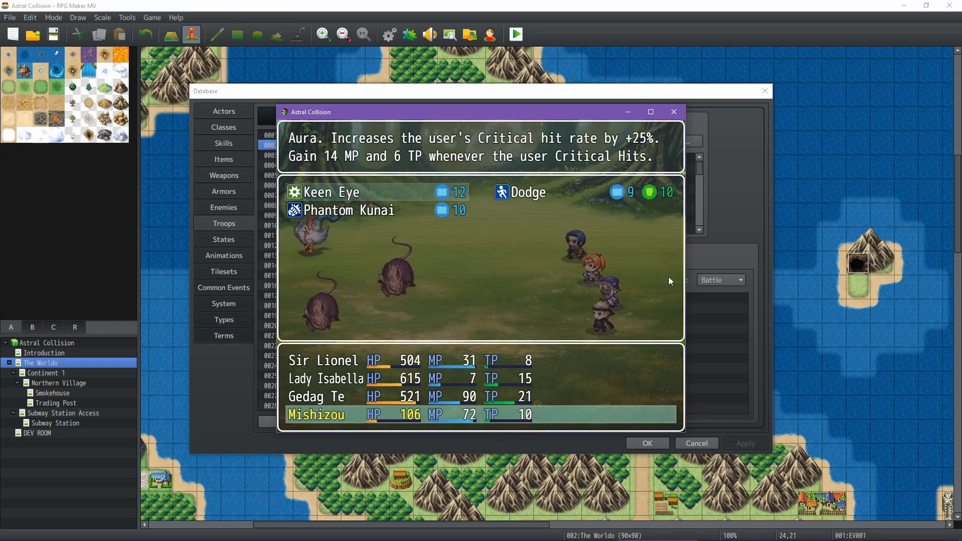
Review Mishizou's skills and order a normal attack on Giant Rat A to complete the round's orders
{"action": "key", "text": "Escape"}
{"action": "key", "text": "Left"}
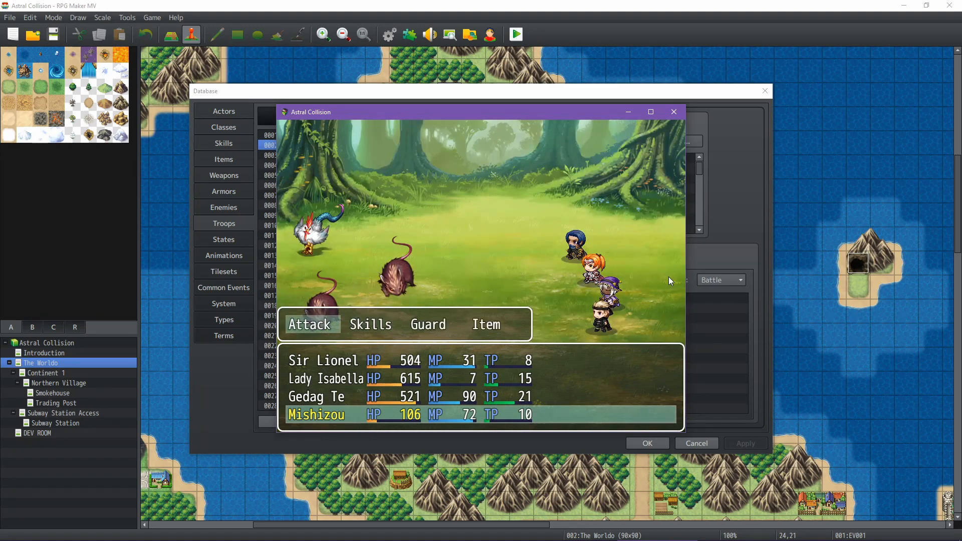
{"action": "key", "text": "Return"}
{"action": "key", "text": "Right"}
{"action": "key", "text": "Return"}
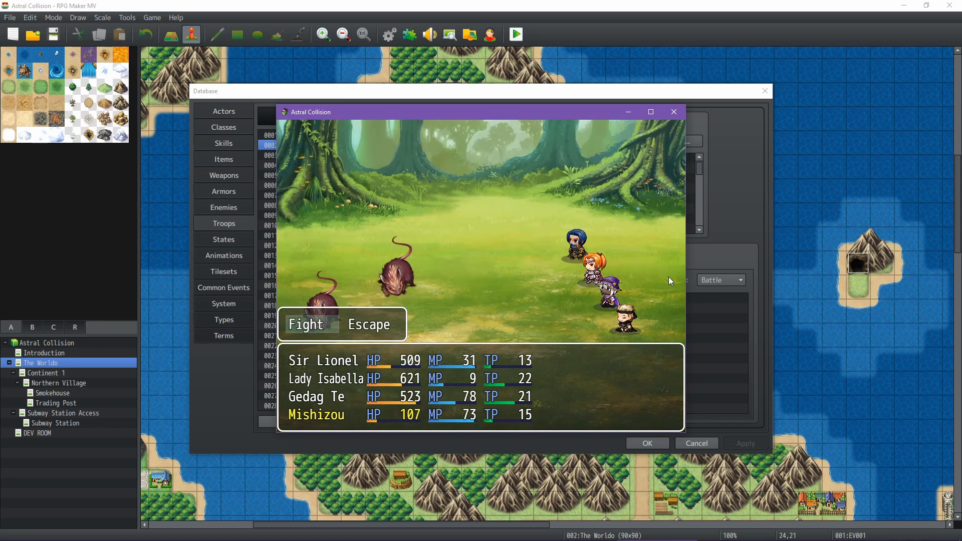
Start the second round and have Sir Lionel and Lady Isabella make normal attacks on Giant Rat A
{"action": "key", "text": "Return"}
{"action": "key", "text": "Return"}
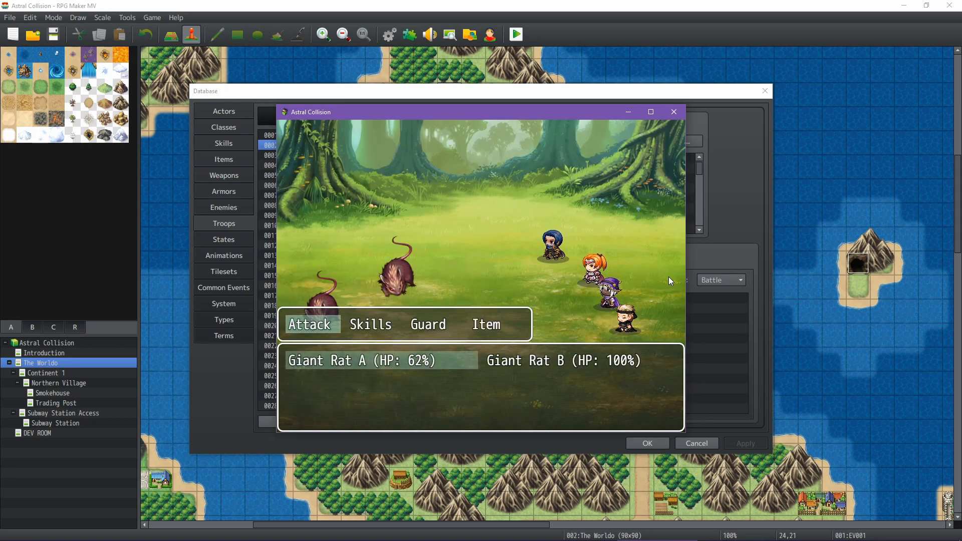
{"action": "key", "text": "Return"}
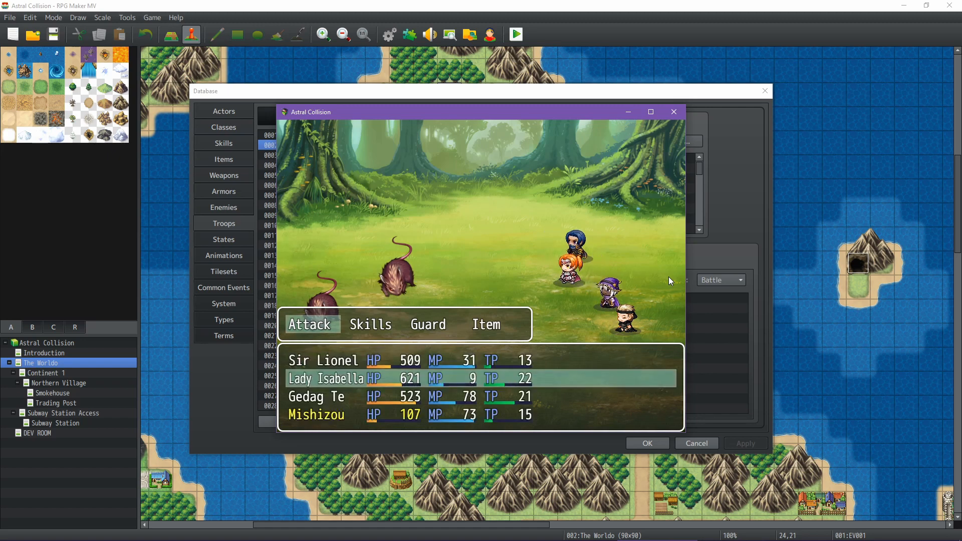
{"action": "key", "text": "Return"}
Have Gedag Te use a skill on Giant Rat B and Mishizou make a normal attack on Giant Rat A
{"action": "key", "text": "Return"}
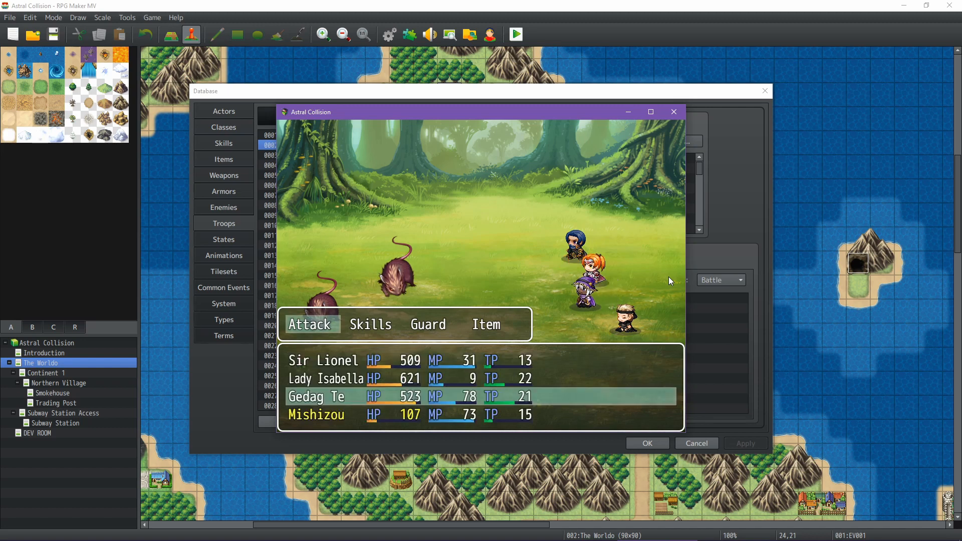
{"action": "key", "text": "Right"}
{"action": "key", "text": "Return"}
{"action": "key", "text": "Return"}
{"action": "key", "text": "Right"}
{"action": "key", "text": "Return"}
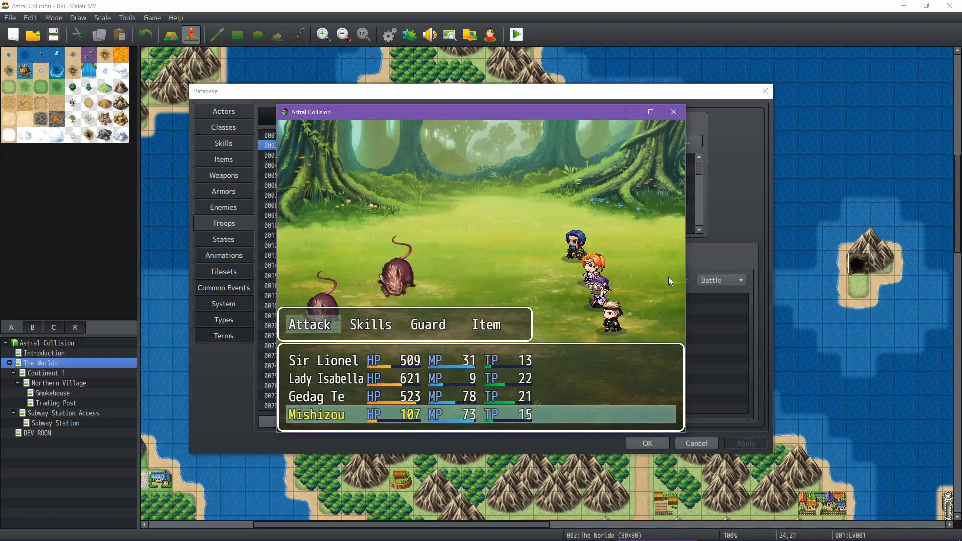
{"action": "key", "text": "Return"}
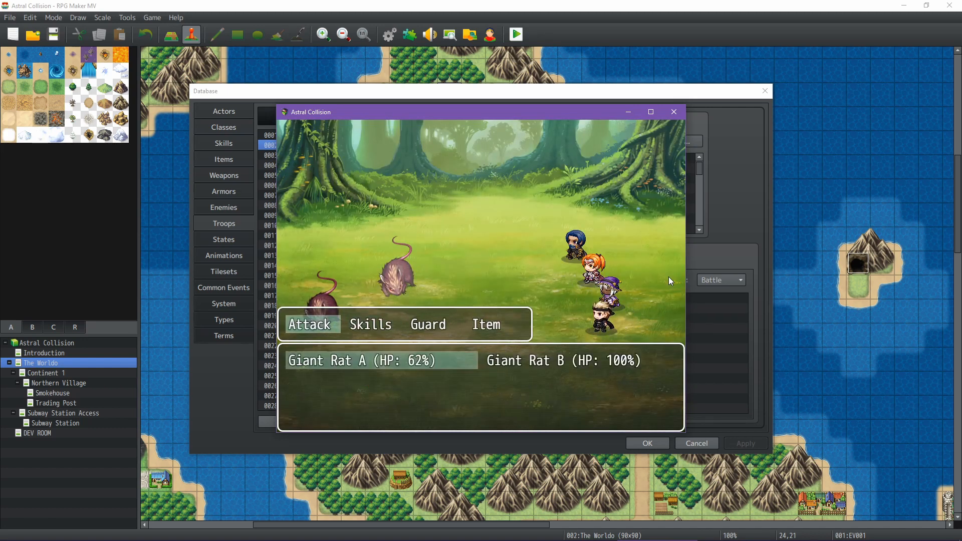
{"action": "key", "text": "Return"}
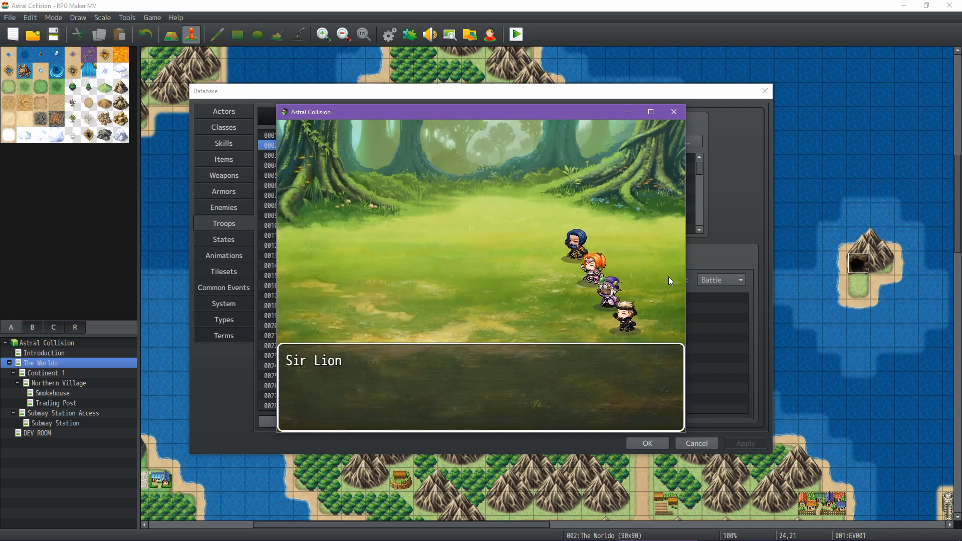
Close the victory messages and walk the party to the innkeeper in the Village of Calinden
{"action": "key", "text": "Return"}
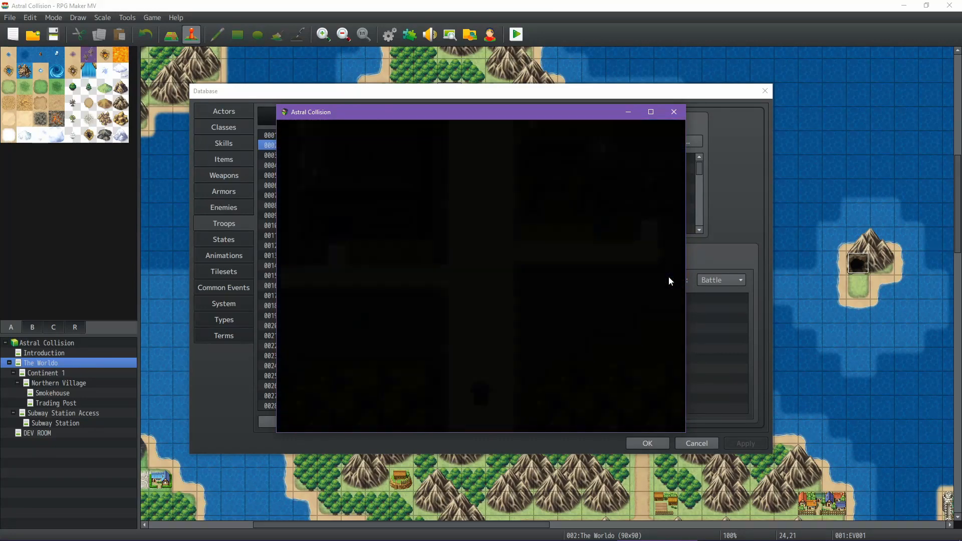
{"action": "key", "text": "Up"}
{"action": "key", "text": "Right"}
{"action": "key", "text": "Up"}
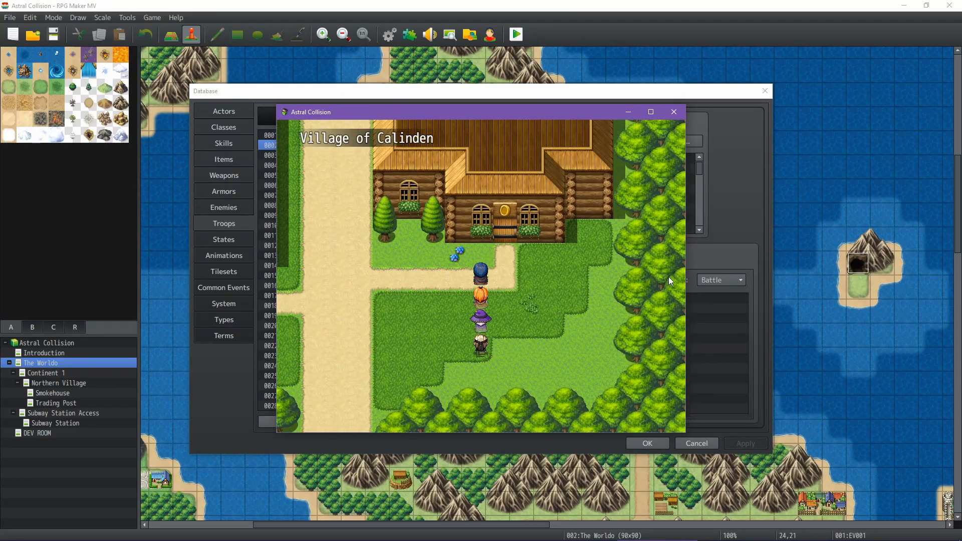
{"action": "key", "text": "Right"}
{"action": "key", "text": "Up"}
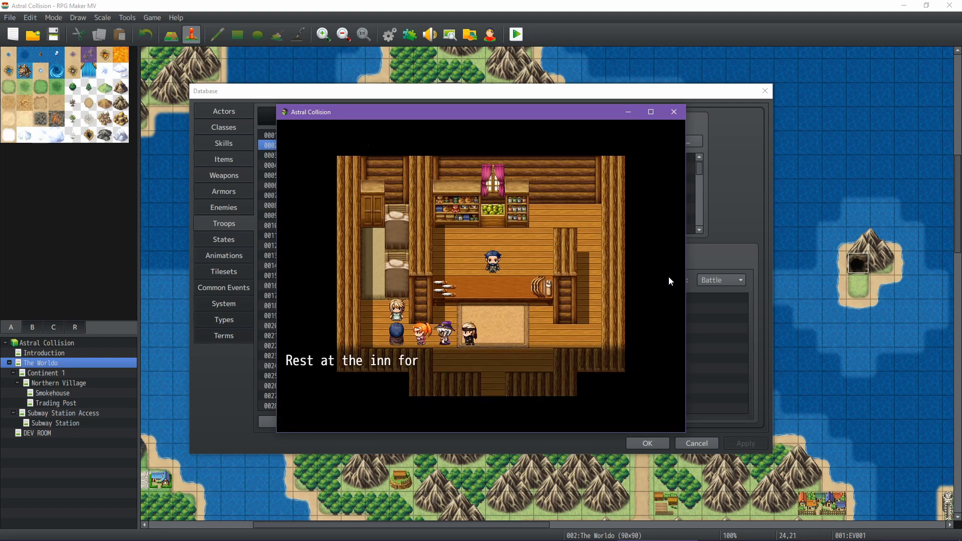
Accept the rest at the inn and walk the party away from the innkeeper
{"action": "key", "text": "Return"}
{"action": "key", "text": "Return"}
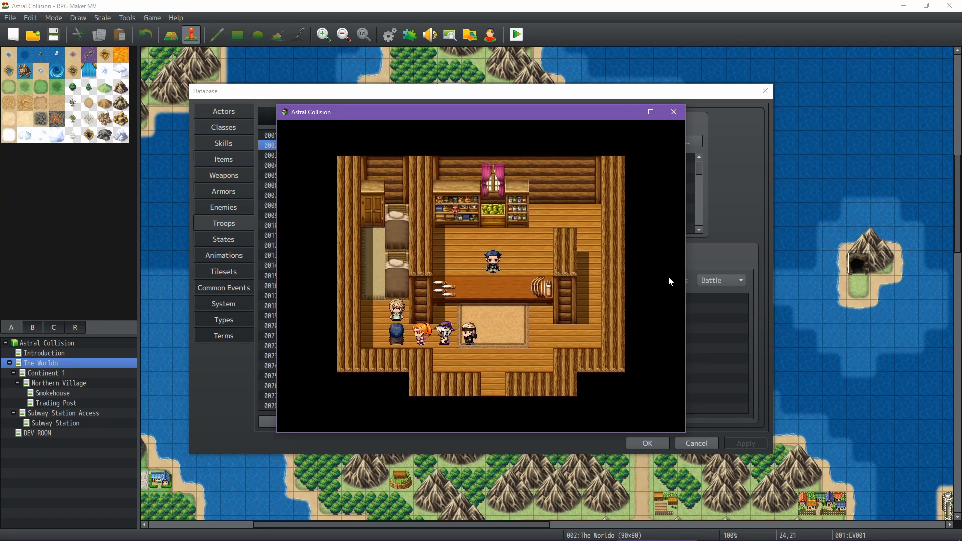
{"action": "key", "text": "Right"}
{"action": "key", "text": "Right"}
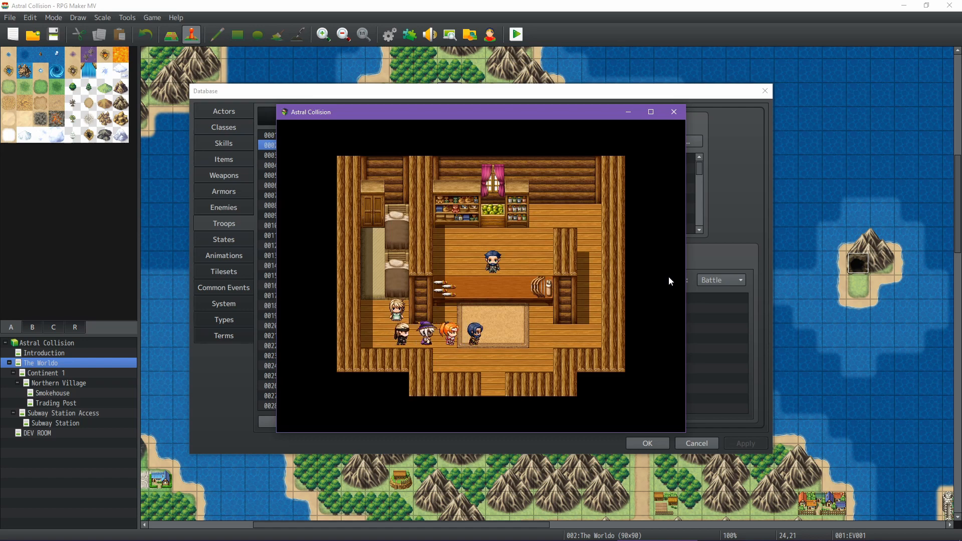
End the current game and return to the title screen
{"action": "key", "text": "Escape"}
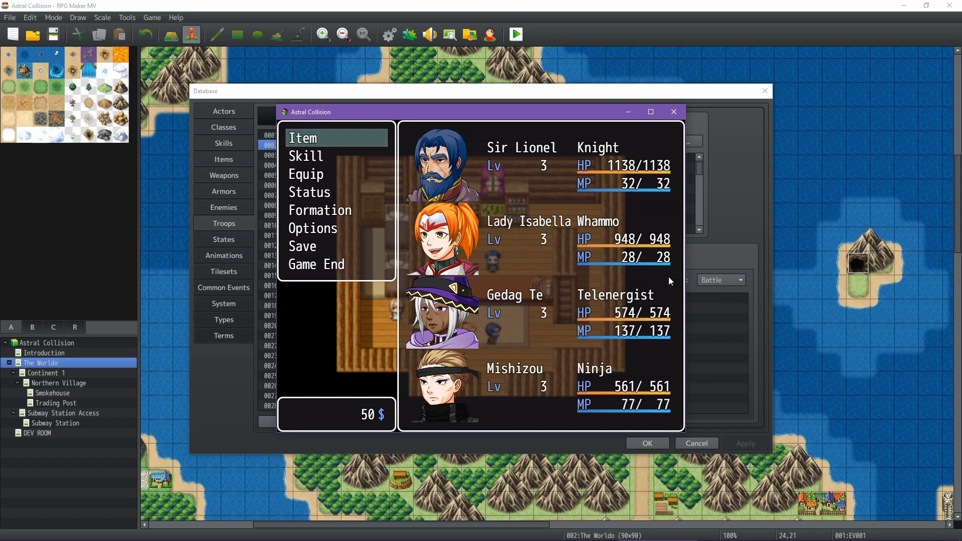
{"action": "key", "text": "Up"}
{"action": "key", "text": "Return"}
{"action": "key", "text": "Down"}
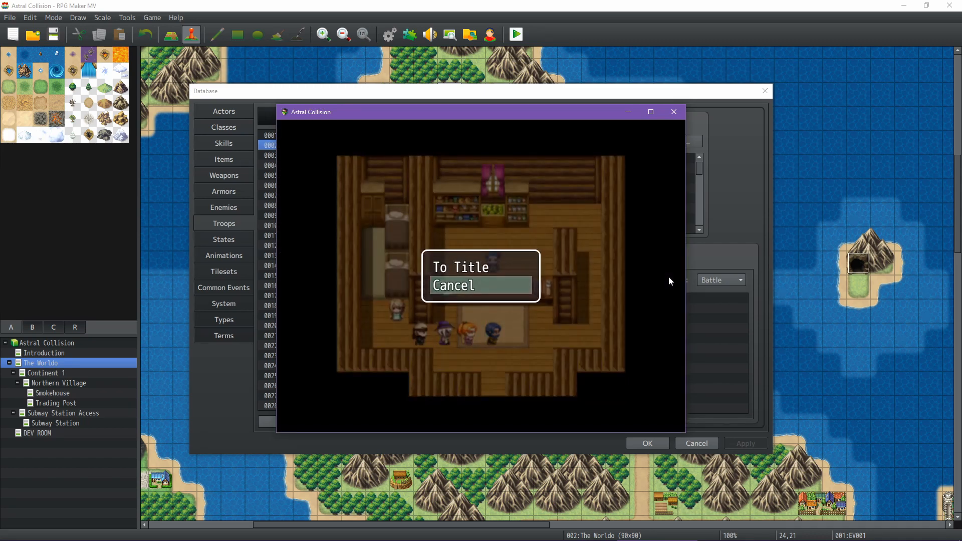
{"action": "key", "text": "Up"}
{"action": "key", "text": "Return"}
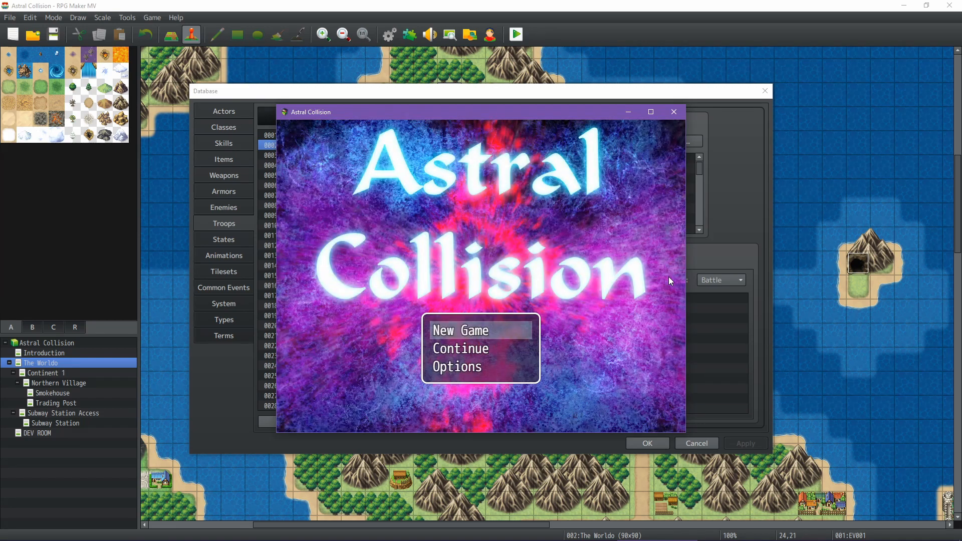
Continue from the File 3 save
{"action": "key", "text": "Down"}
{"action": "key", "text": "Return"}
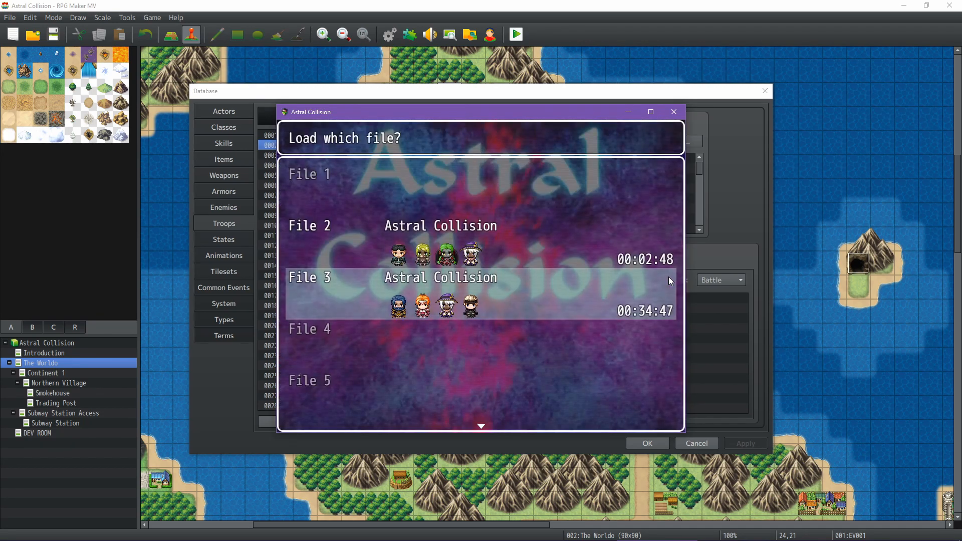
{"action": "key", "text": "Return"}
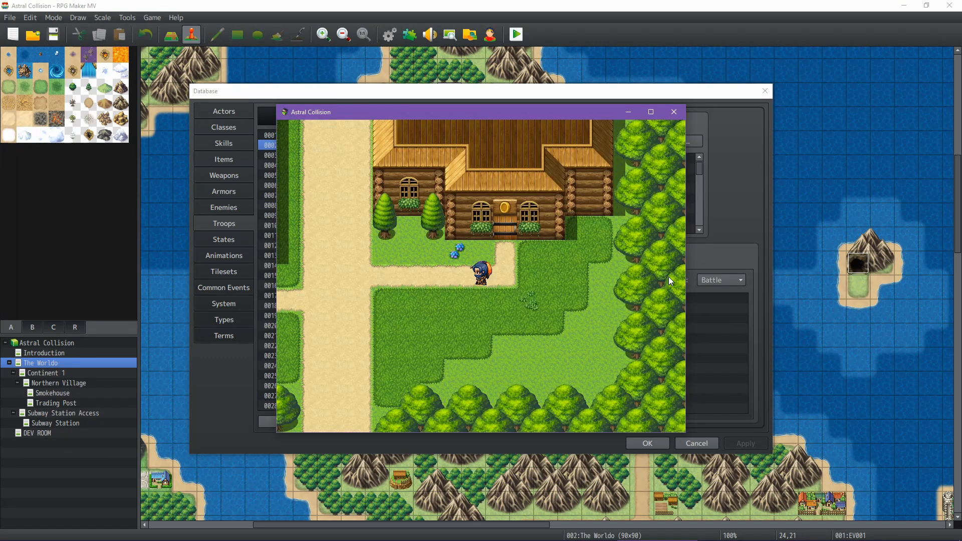
Examine the equipment and weapon descriptions of Mishizou, Gedag Te, Lady Isabella and Sir Lionel
{"action": "key", "text": "Escape"}
{"action": "key", "text": "Down"}
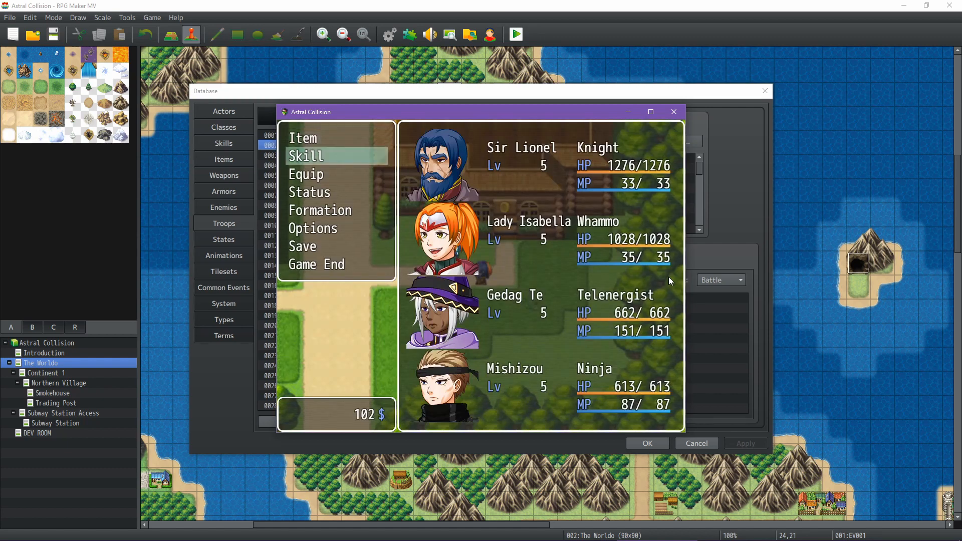
{"action": "key", "text": "Down"}
{"action": "key", "text": "Return"}
{"action": "key", "text": "Return"}
{"action": "key", "text": "Return"}
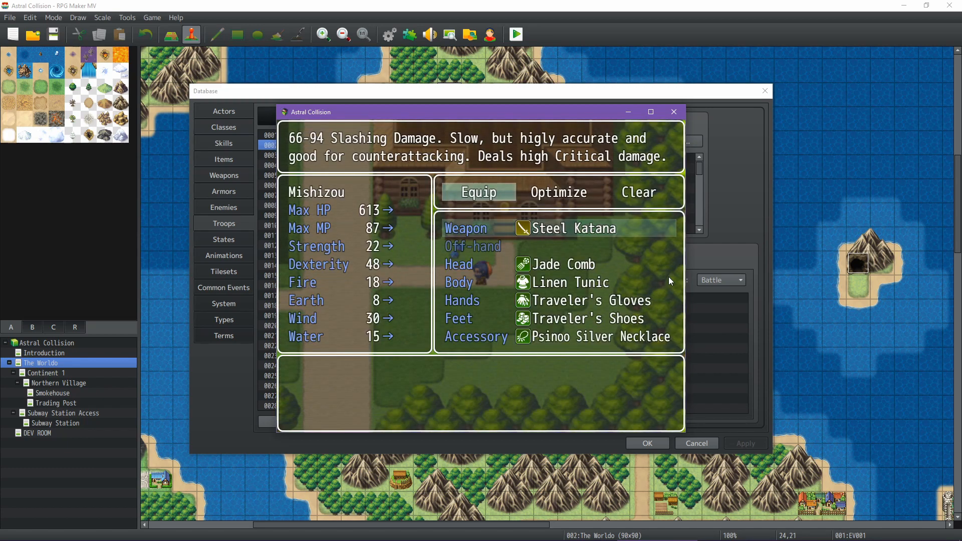
{"action": "key", "text": "Page_Down"}
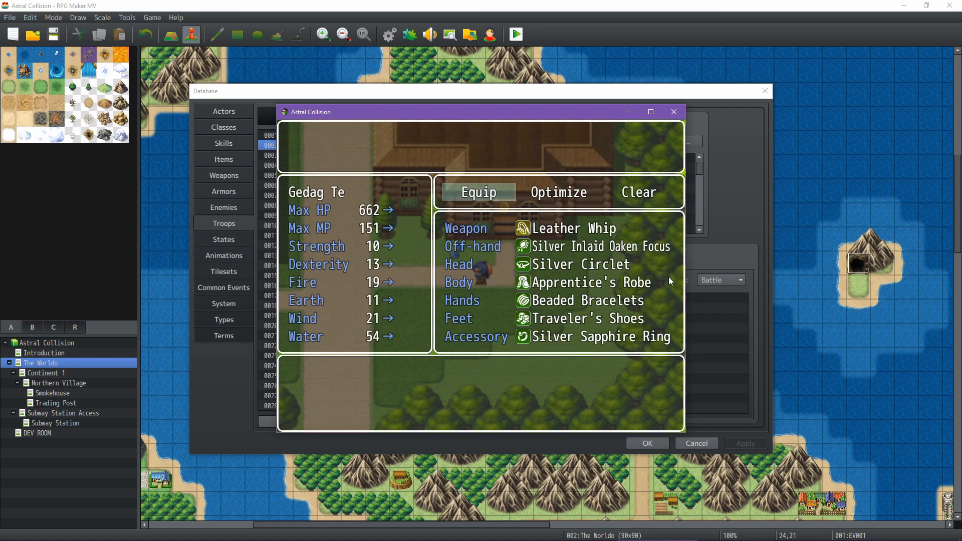
{"action": "key", "text": "Return"}
{"action": "key", "text": "Page_Down"}
{"action": "key", "text": "Return"}
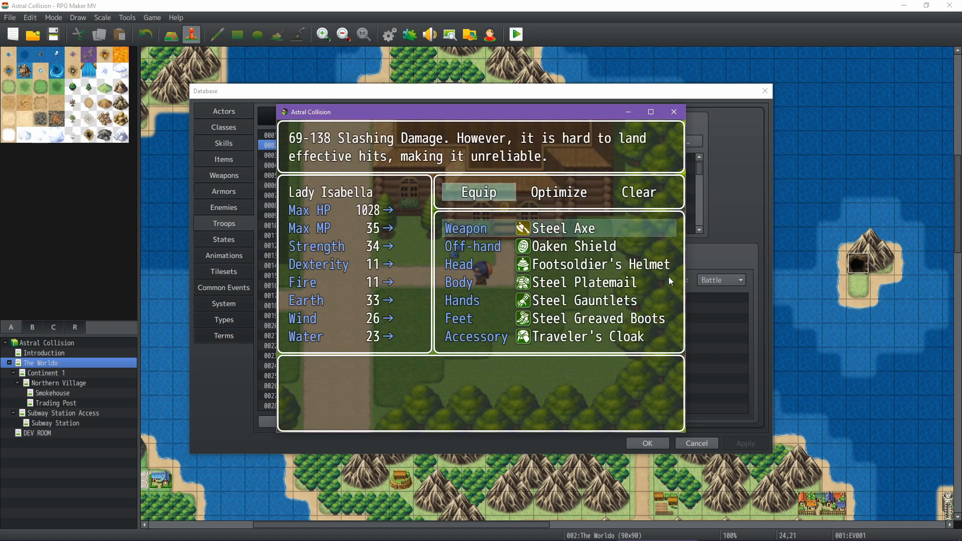
{"action": "key", "text": "Page_Down"}
{"action": "key", "text": "Return"}
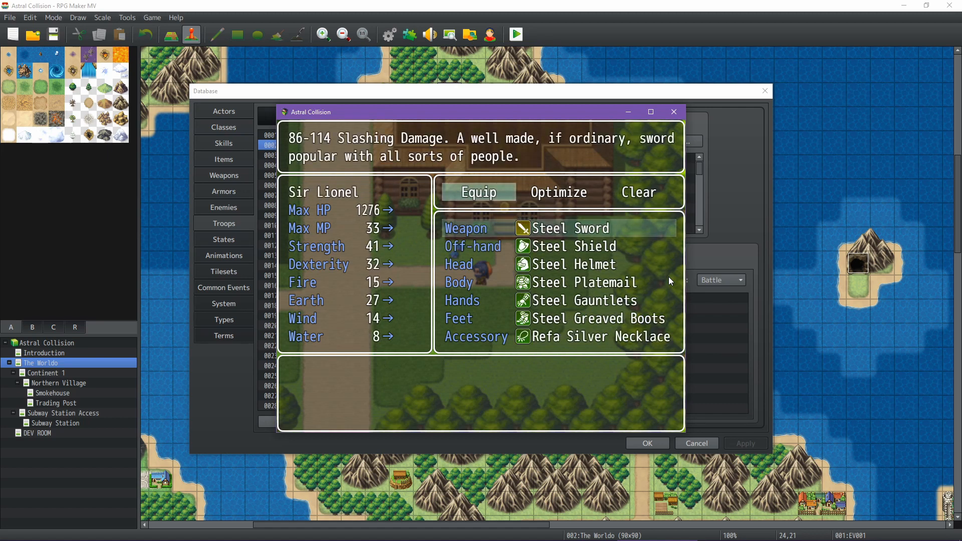
Look again at the equipment of Gedag Te and Lady Isabella, and return to the village map
{"action": "key", "text": "Escape"}
{"action": "key", "text": "Page_Down"}
{"action": "key", "text": "Page_Down"}
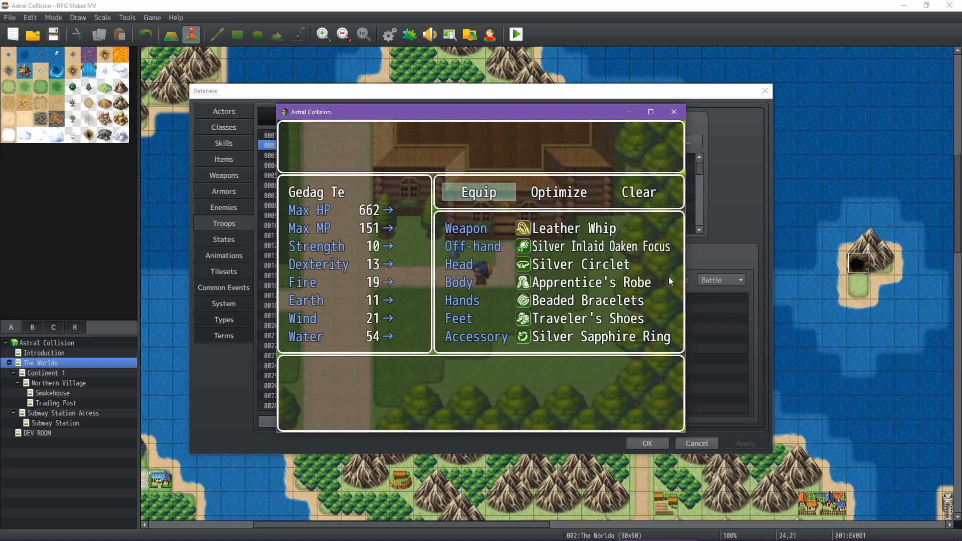
{"action": "key", "text": "Page_Down"}
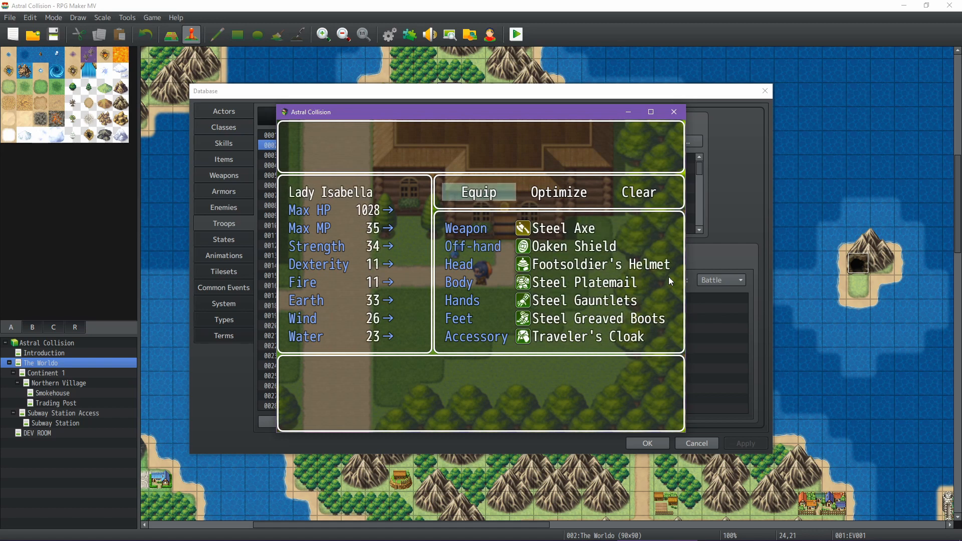
{"action": "key", "text": "Escape"}
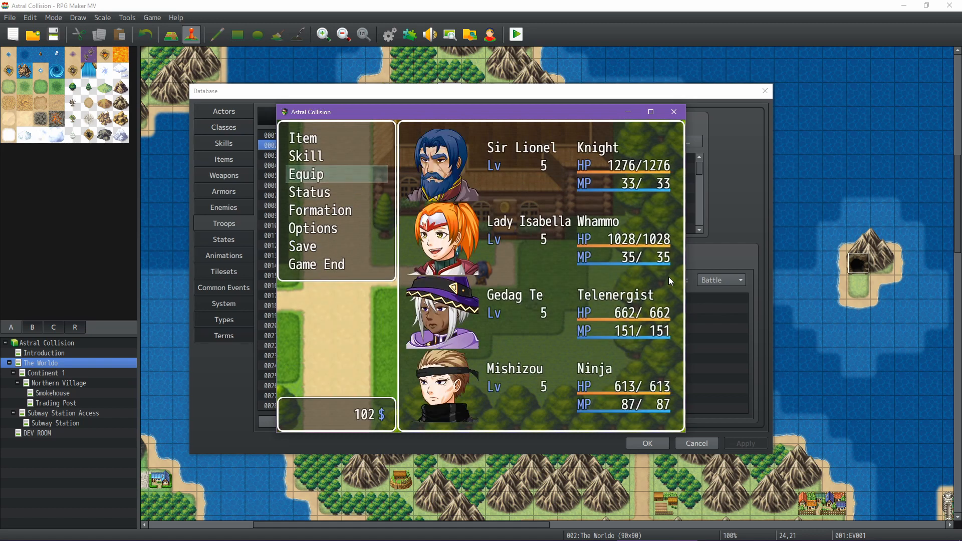
{"action": "key", "text": "Escape"}
Walk the party west to the village's main path and south along it
{"action": "key", "text": "Down"}
{"action": "key", "text": "Left"}
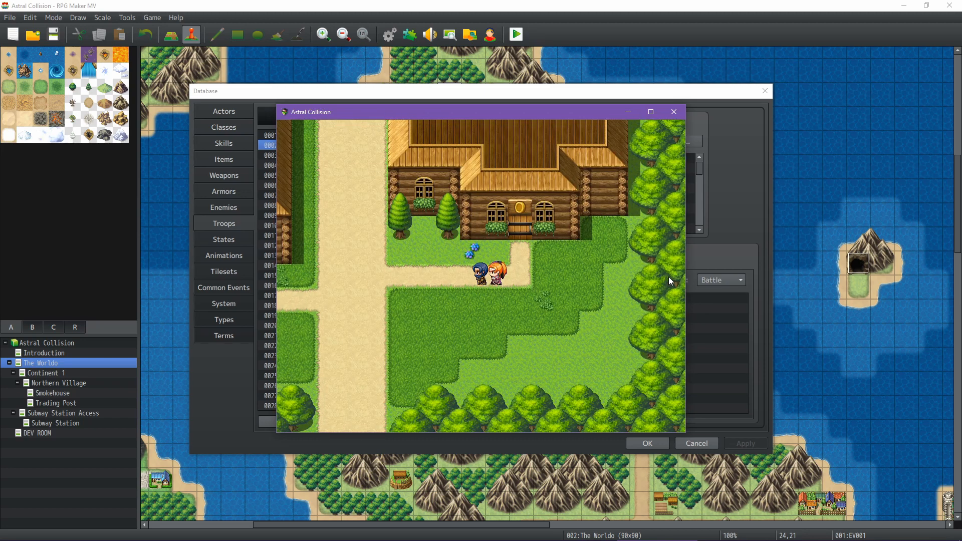
{"action": "key", "text": "Down"}
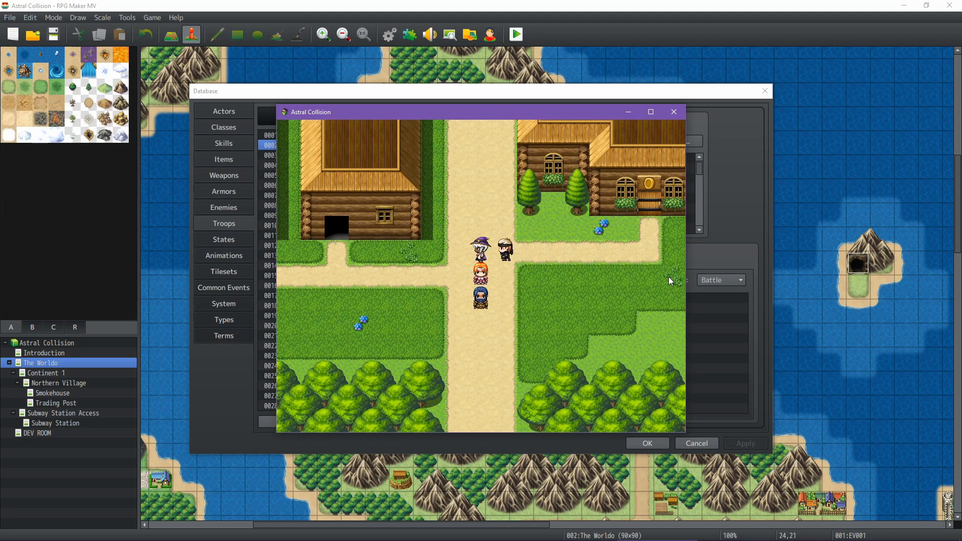